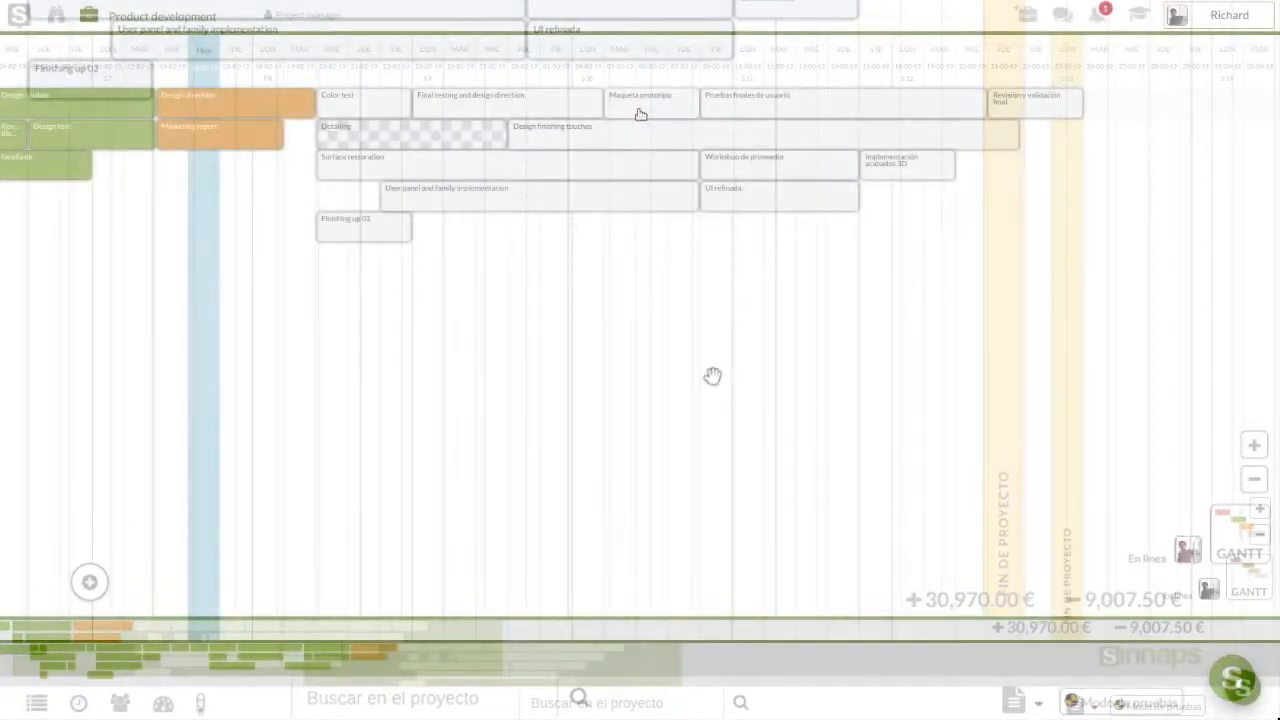
Review and close the Maqueta prototipo details, then bring up the test-mode simulation offer
click(640, 105)
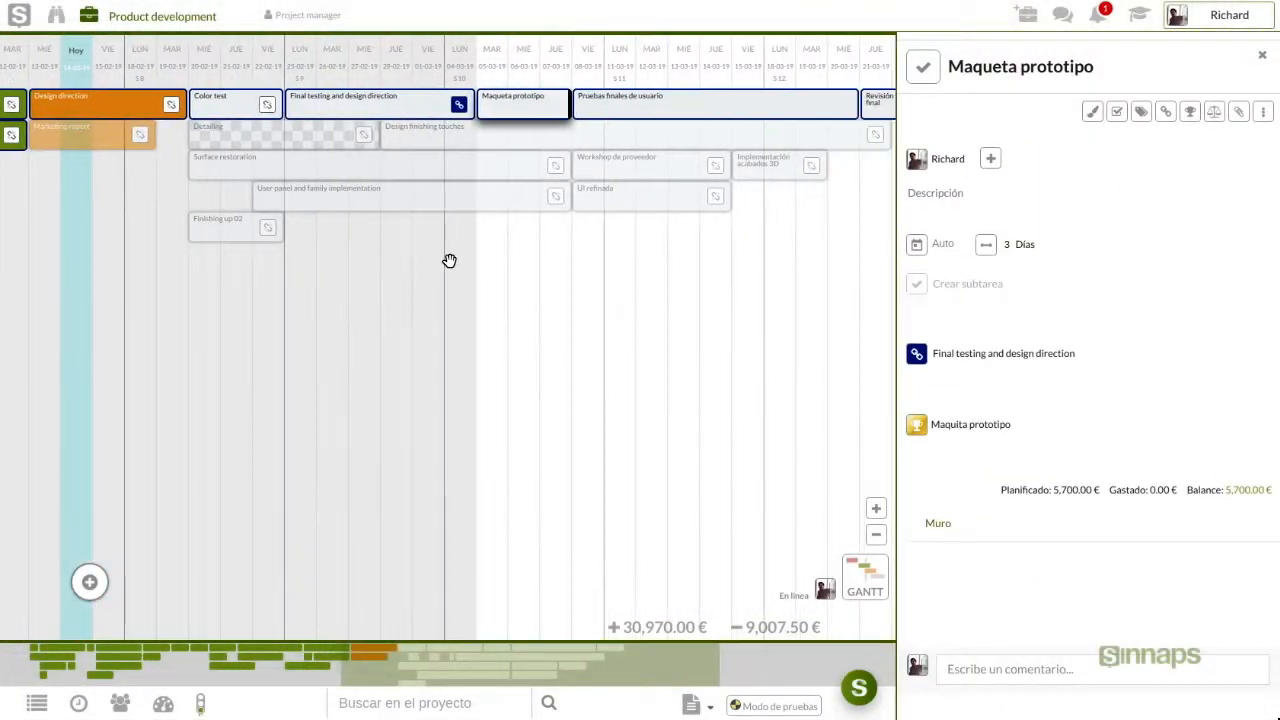
drag(506, 286, 407, 291)
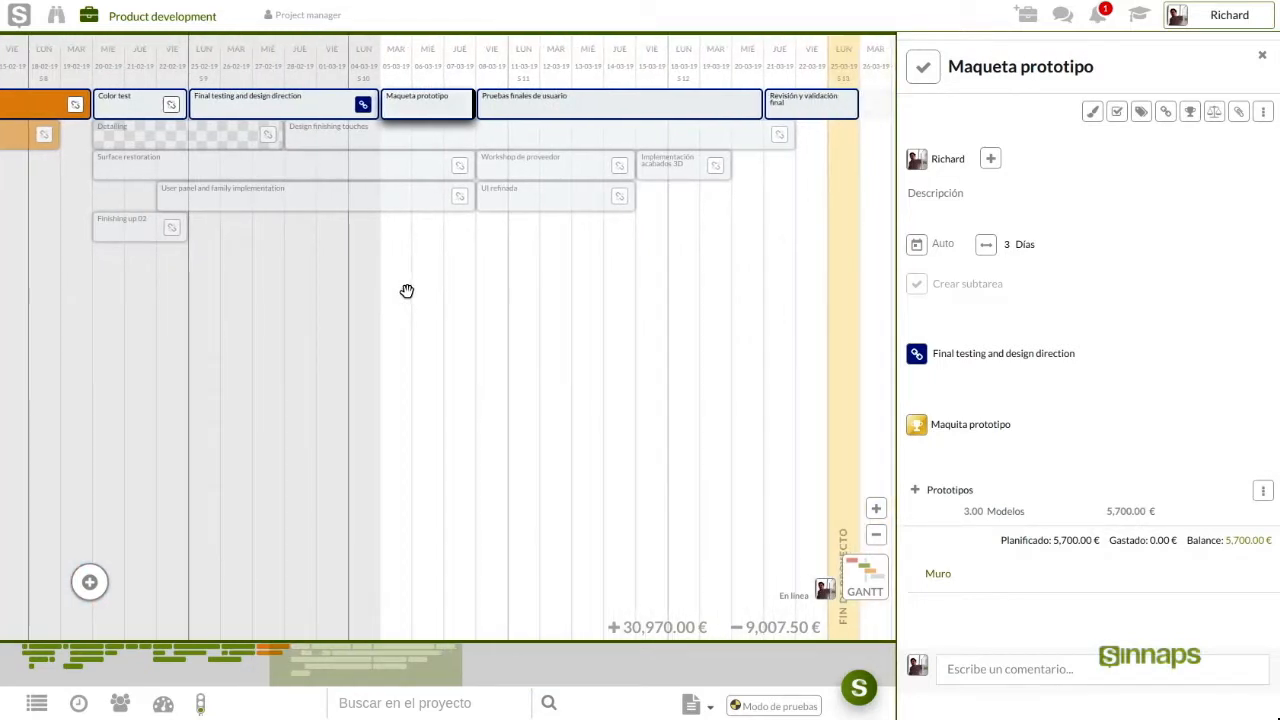
click(1262, 56)
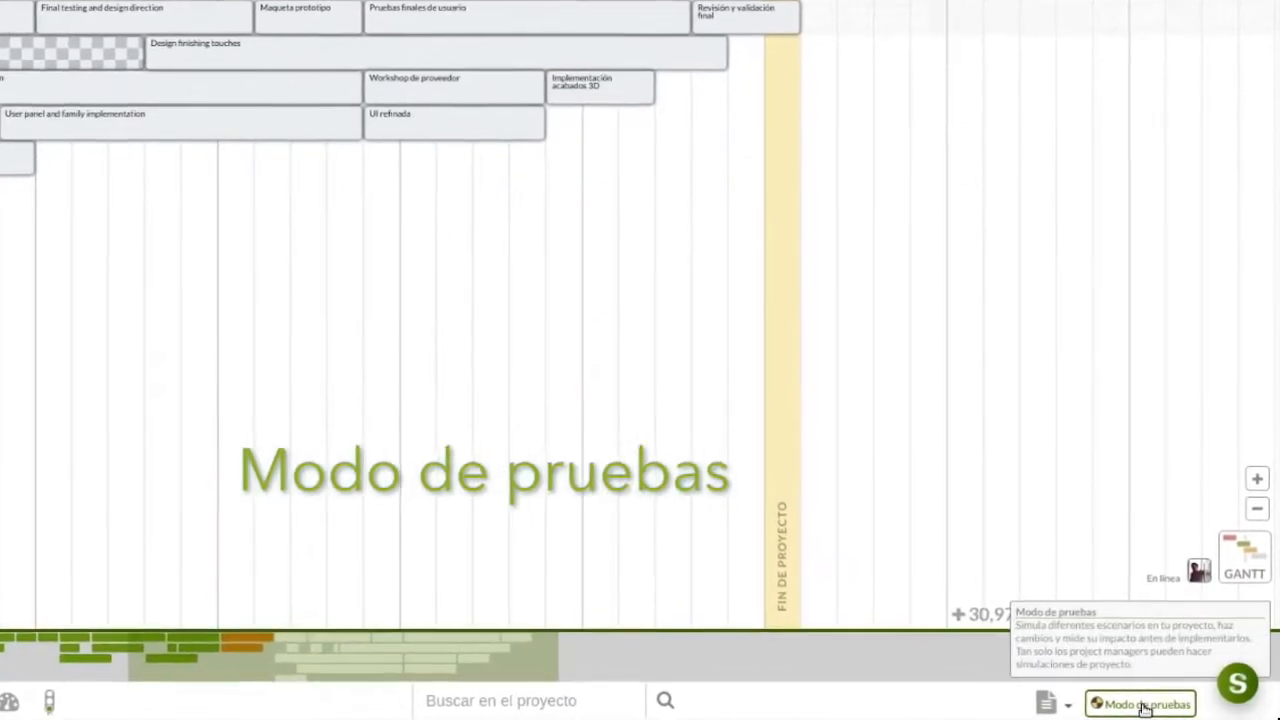
click(1145, 705)
Start a new simulation and zoom out to show March–April 2019 and the project end
click(1138, 662)
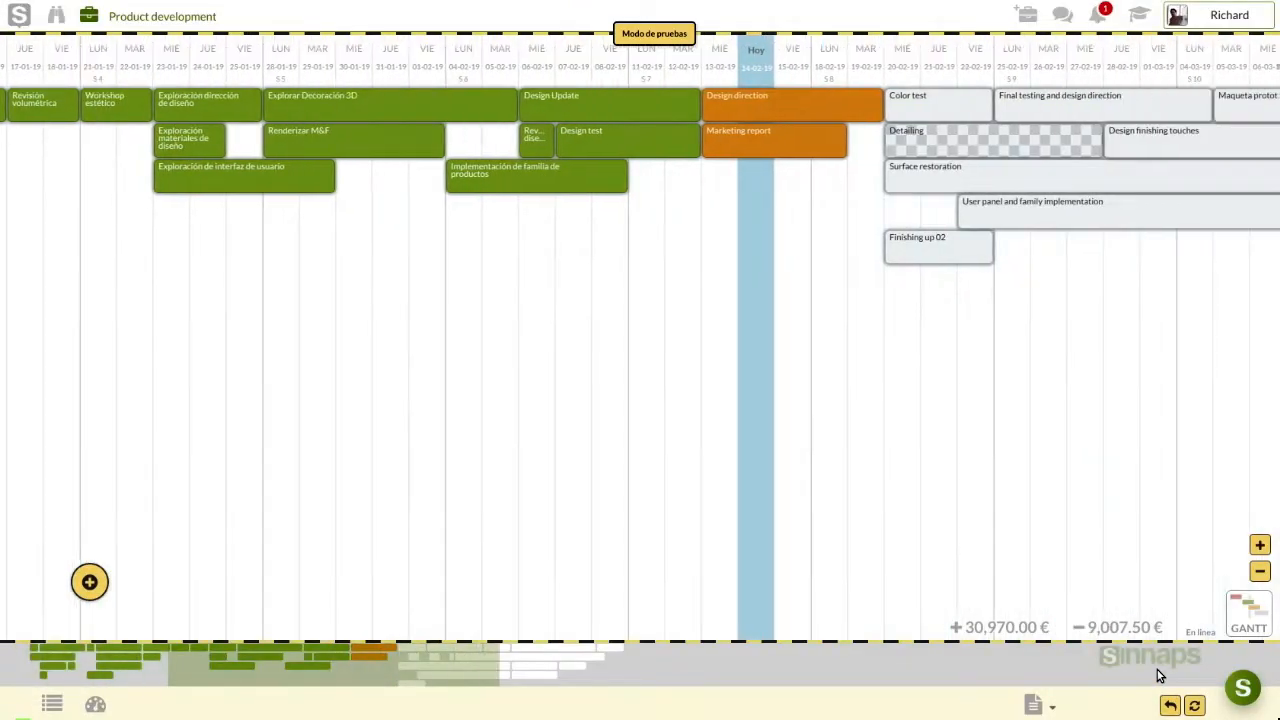
scroll(680, 339, down, 3)
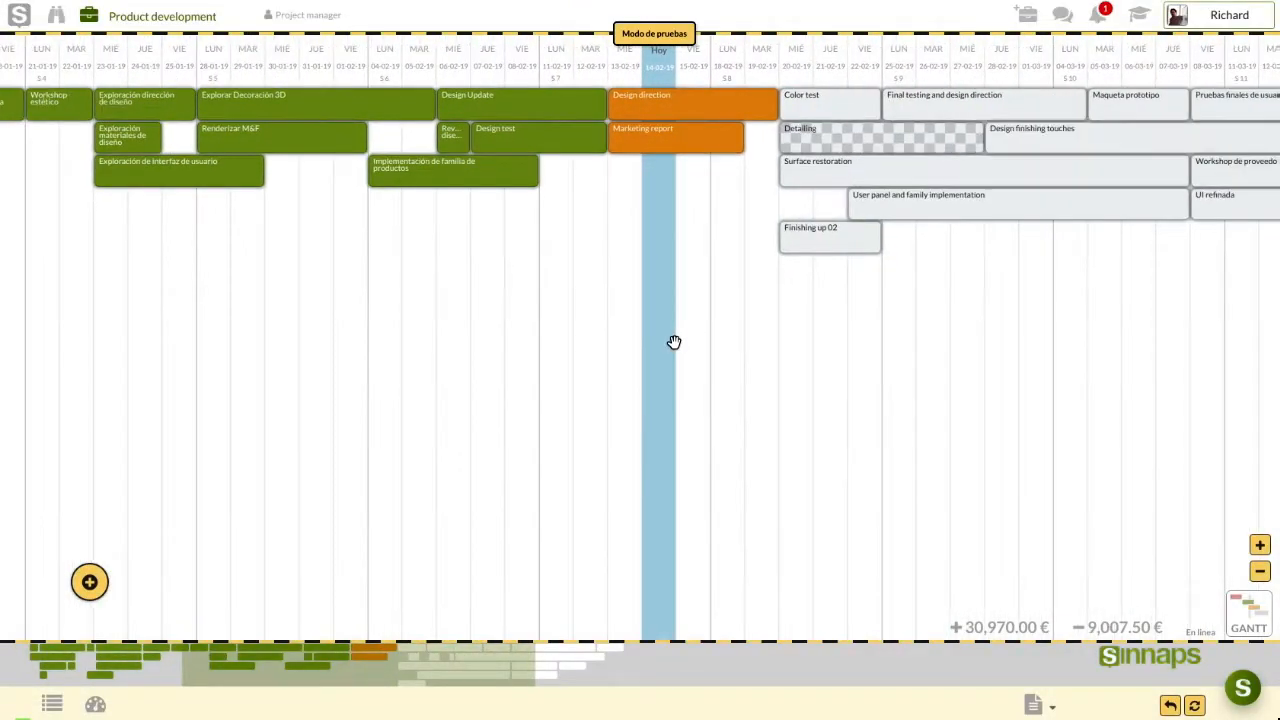
drag(678, 342, 172, 317)
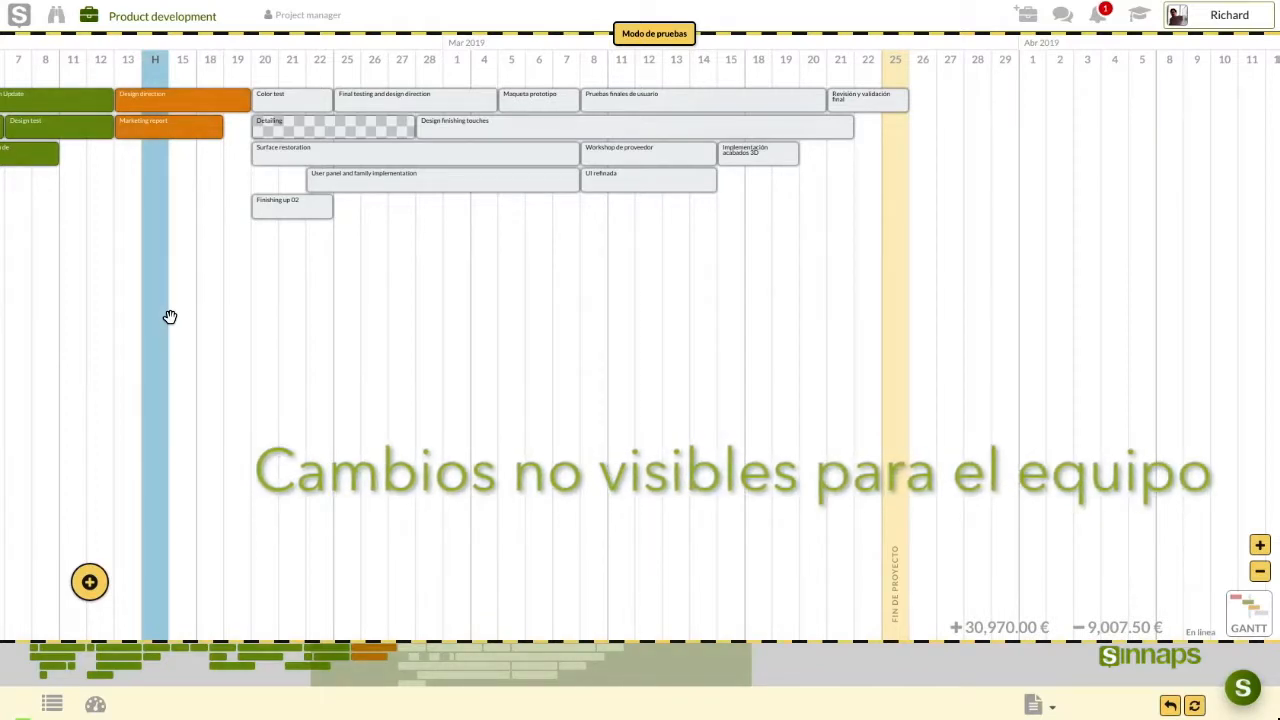
click(517, 98)
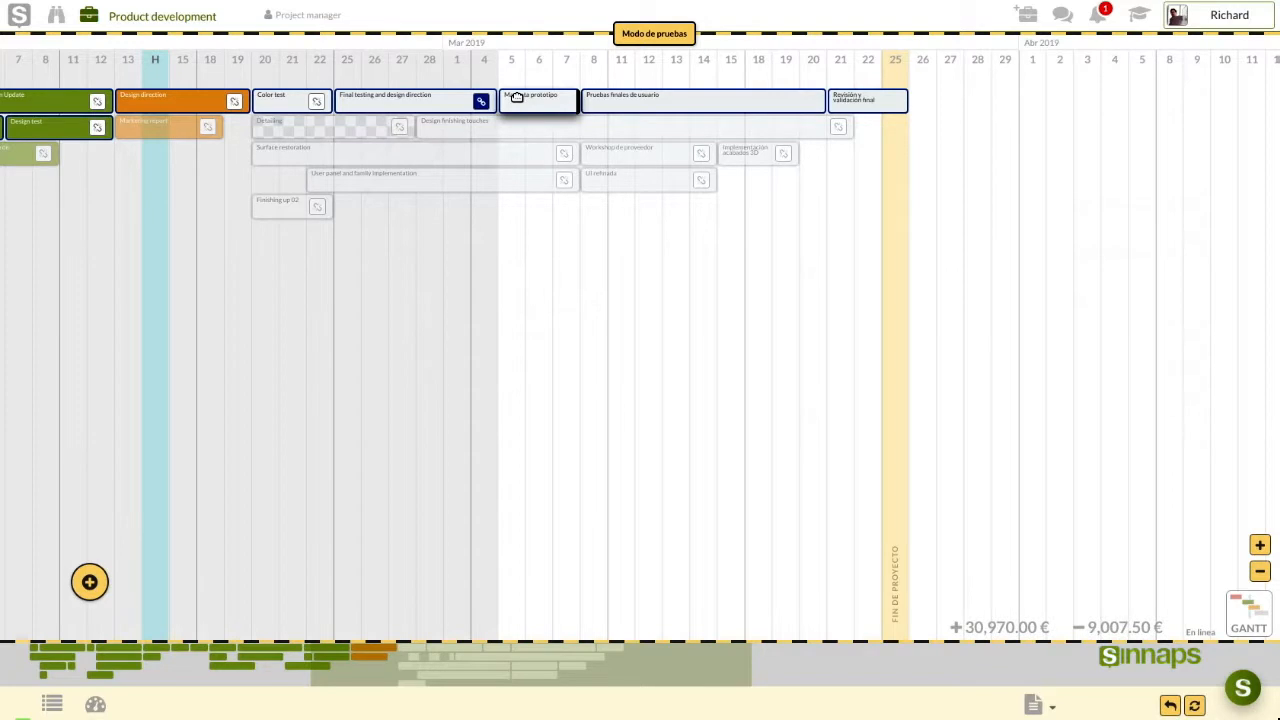
Stretch Maqueta prototipo from 3 to 8 days, then shrink it back to 3 days
click(517, 97)
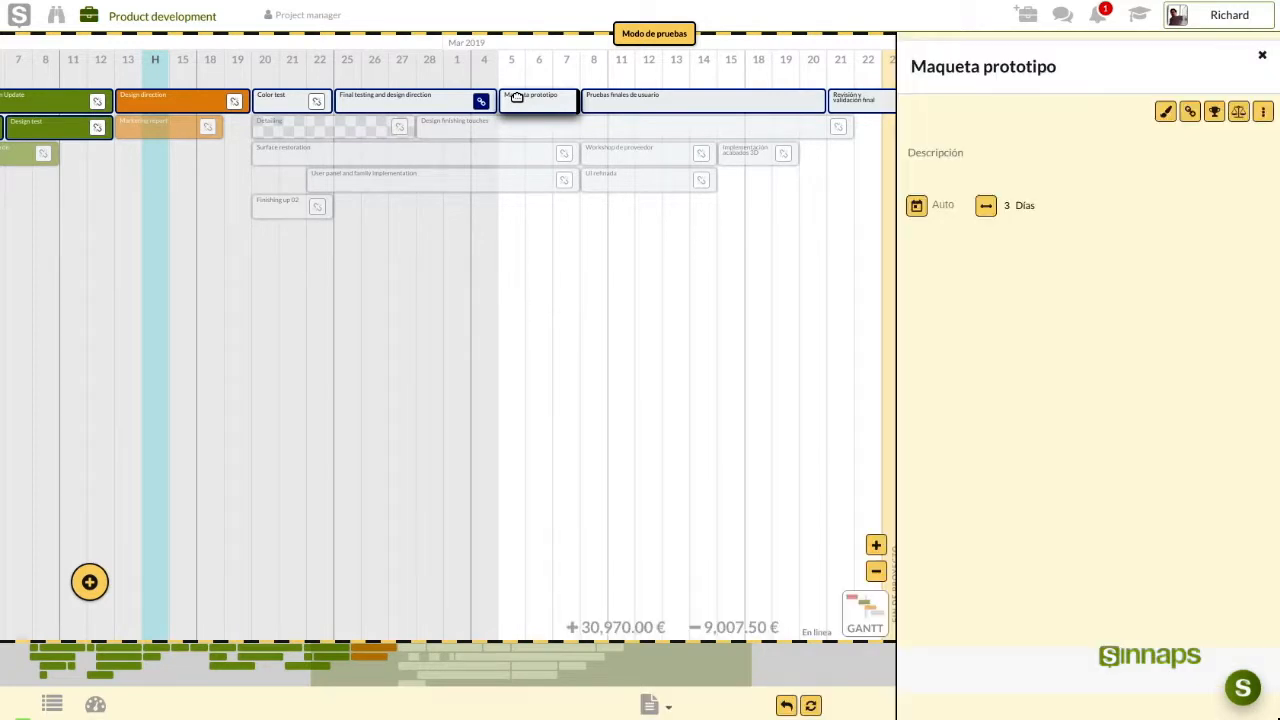
drag(557, 263, 294, 266)
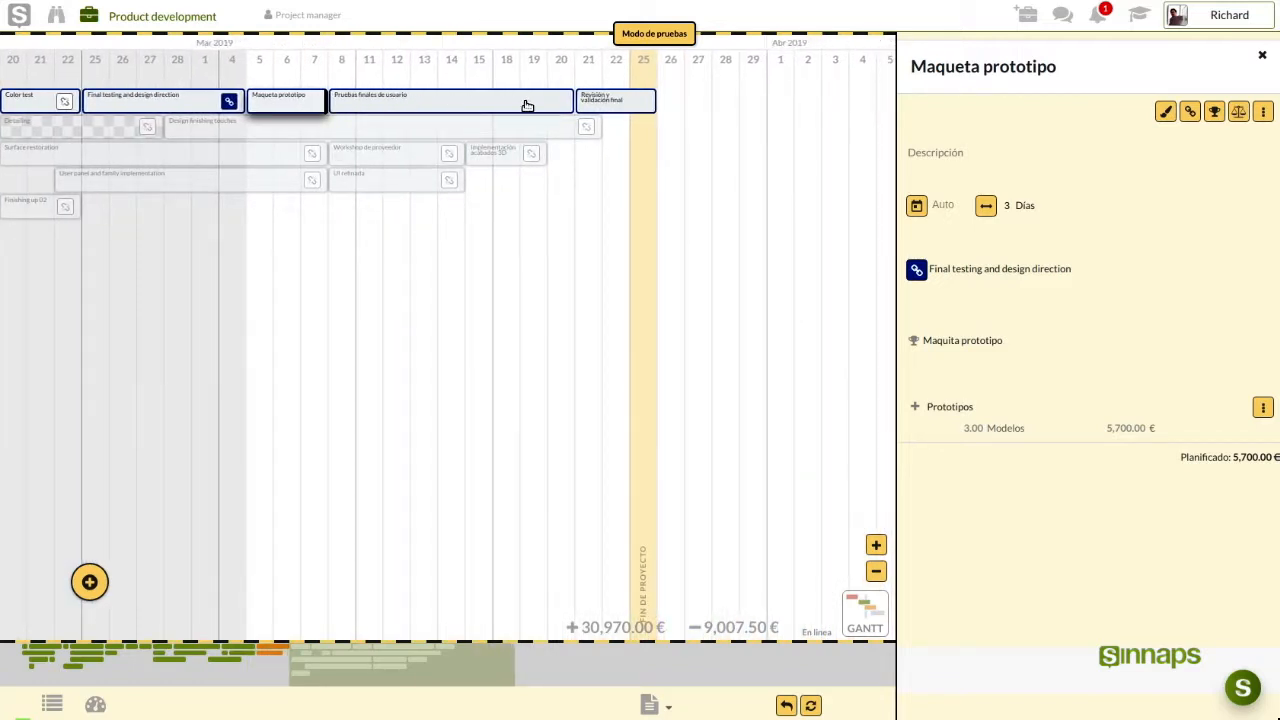
drag(326, 103, 465, 103)
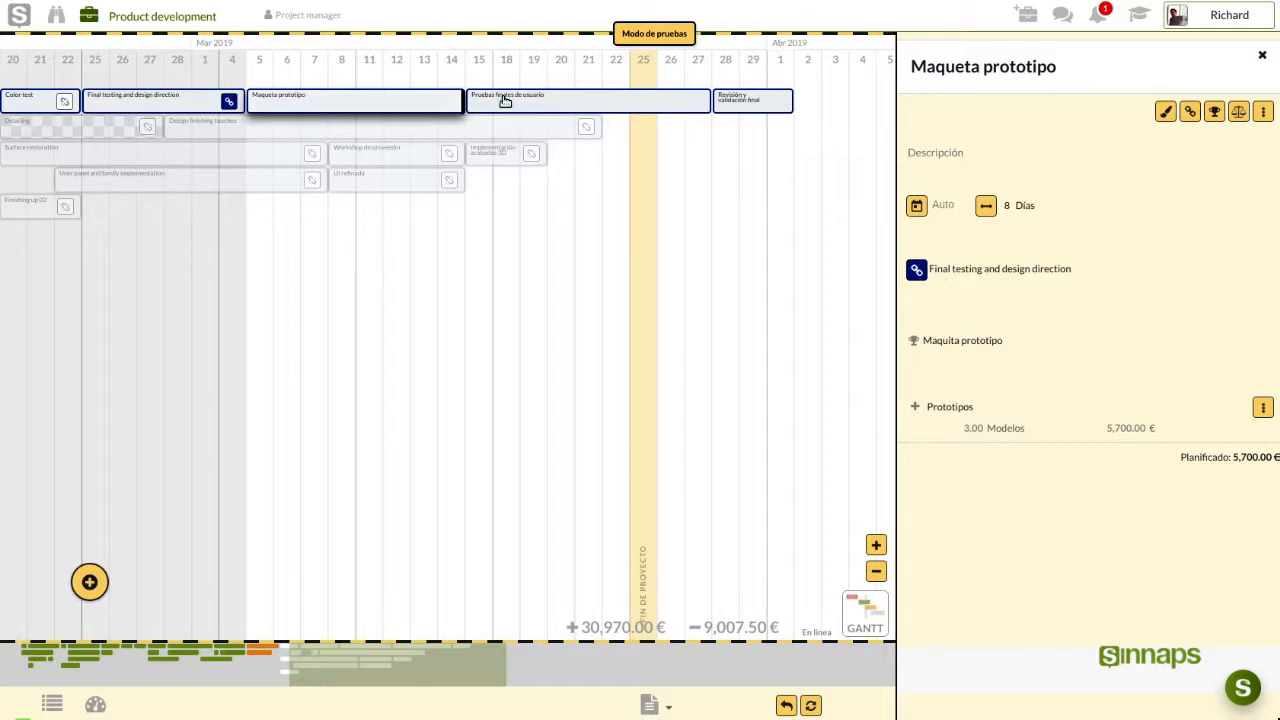
drag(462, 101, 333, 100)
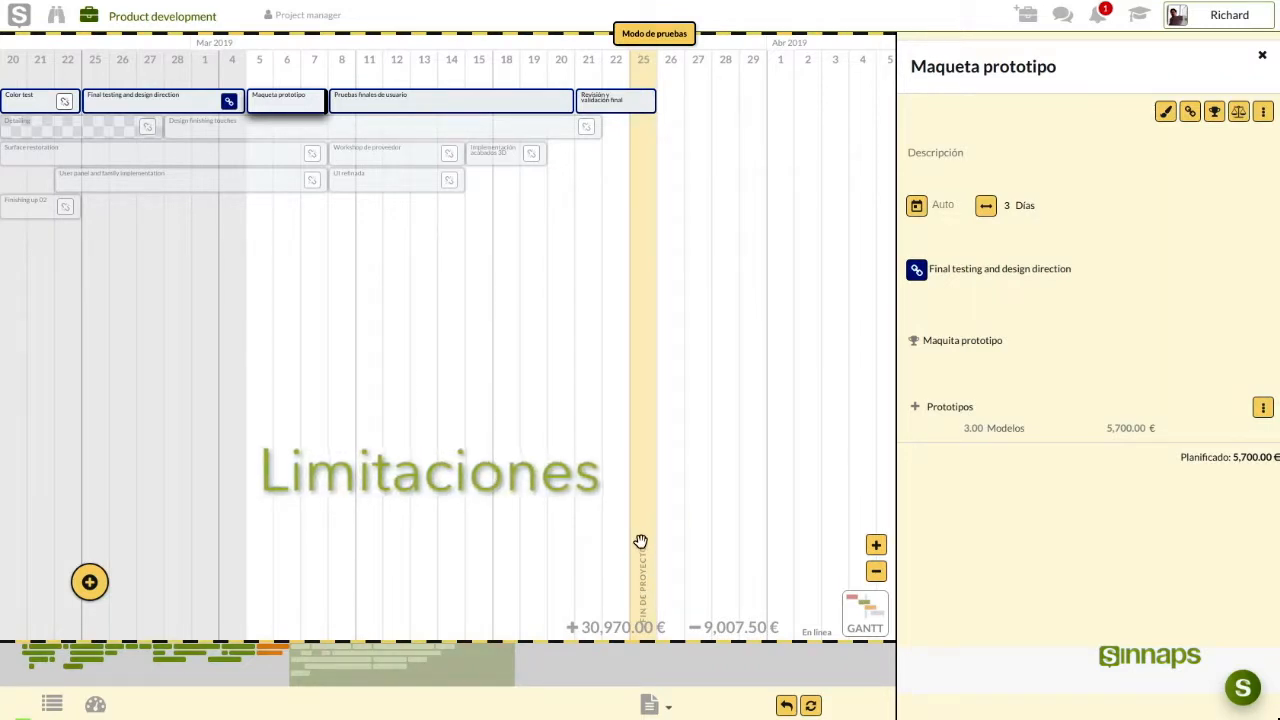
Shorten Revisión y validación final to 2 days and assign a team member to it
click(609, 100)
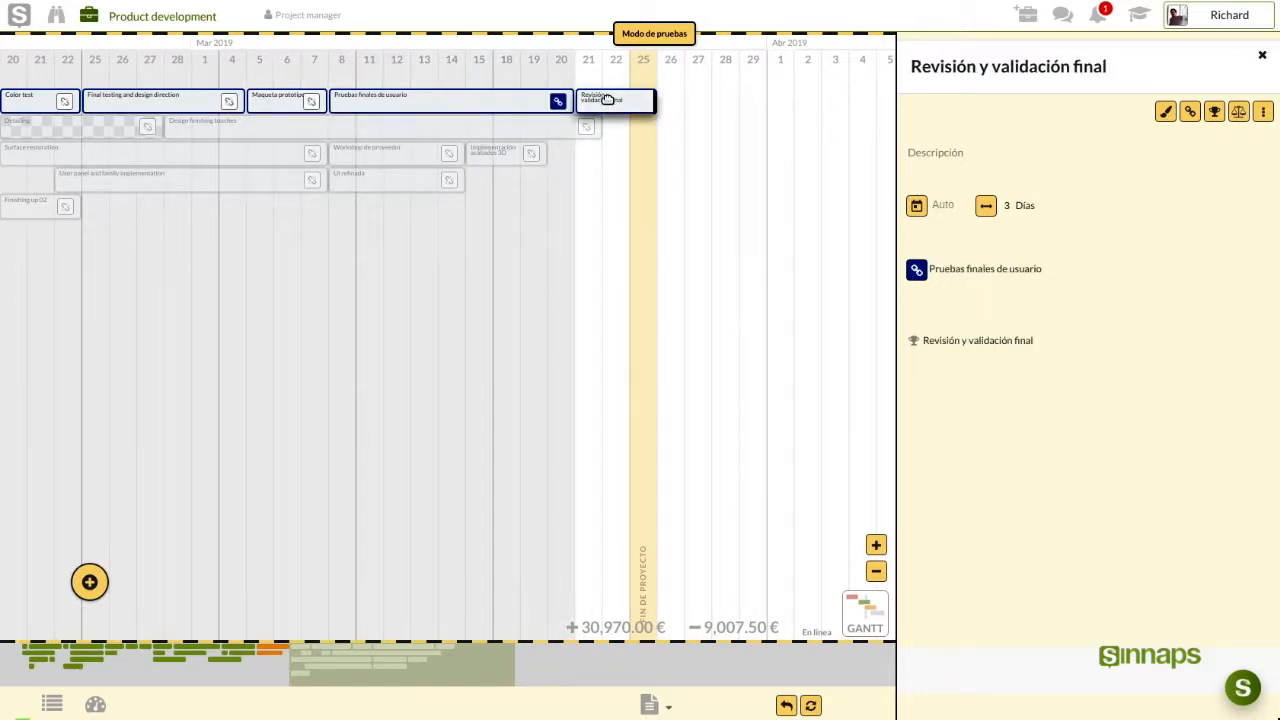
drag(655, 103, 631, 103)
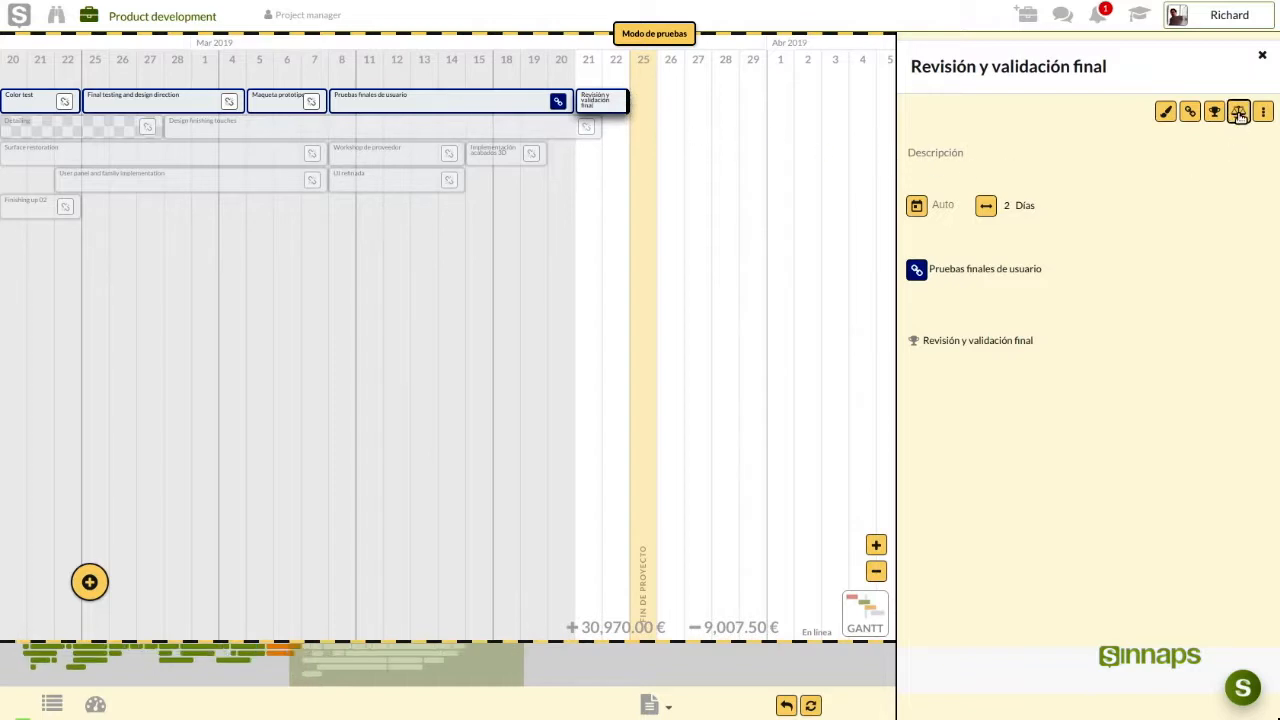
click(1187, 113)
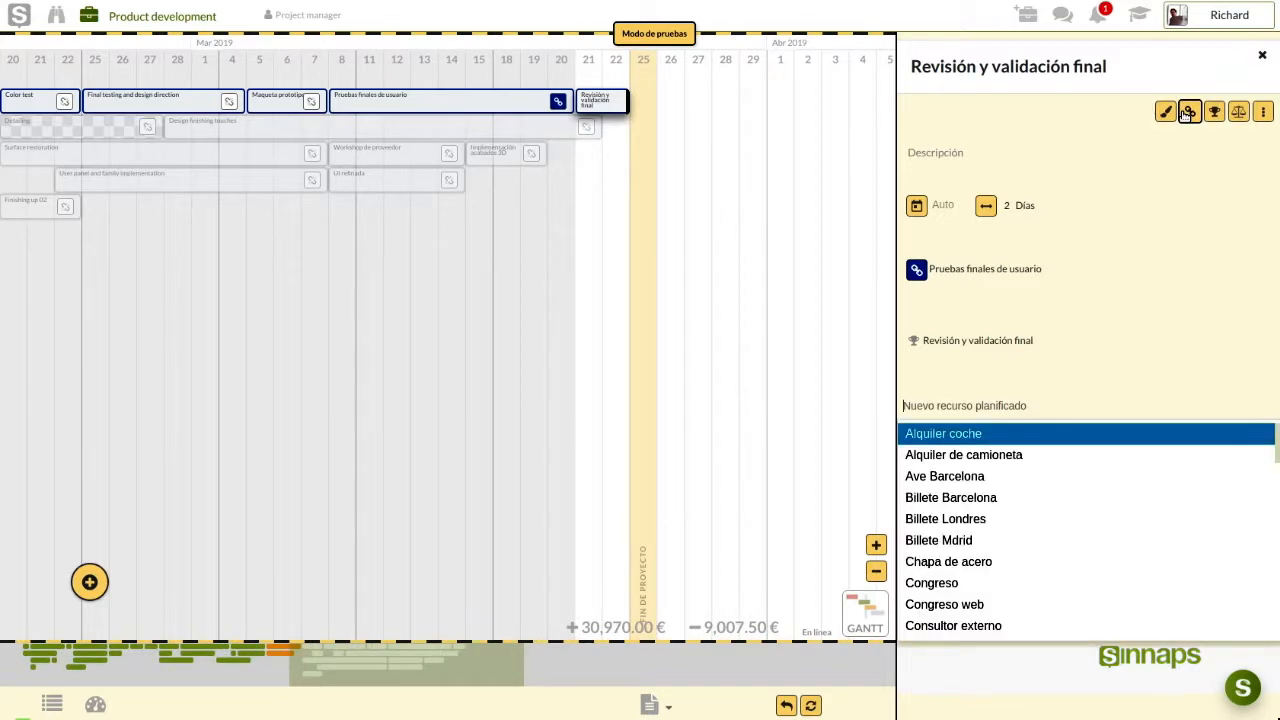
text(ric)
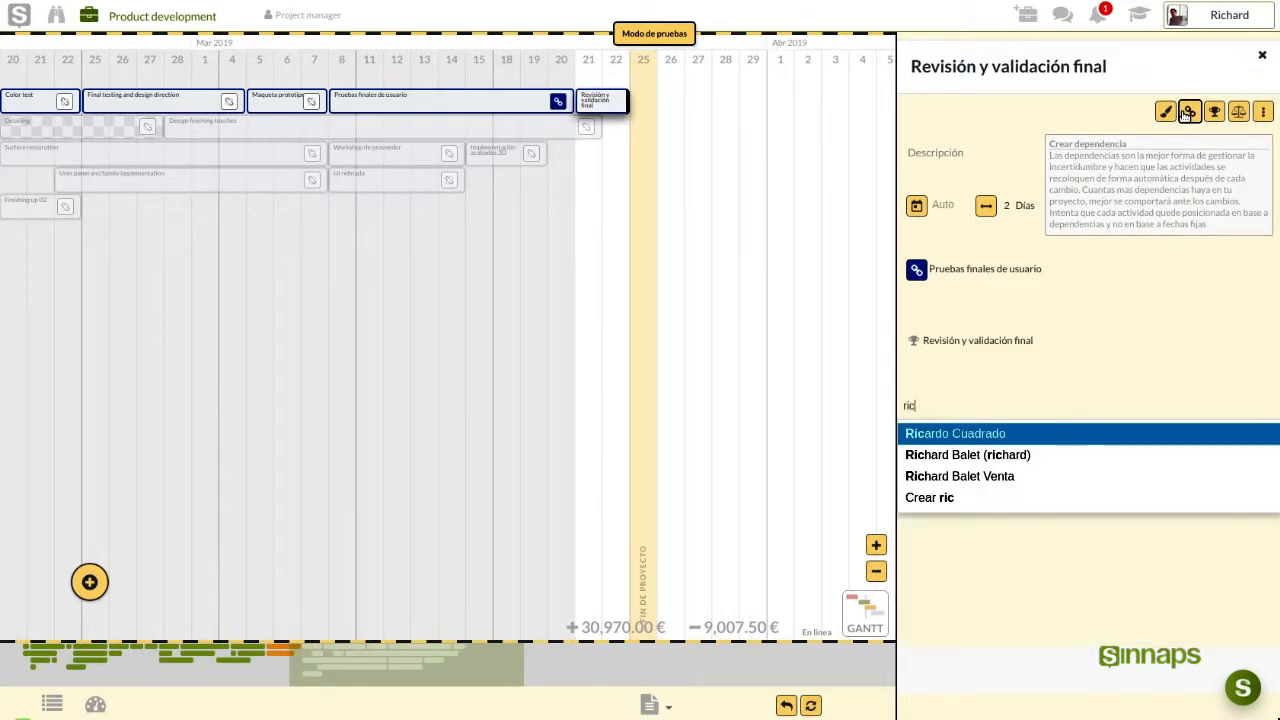
click(1027, 455)
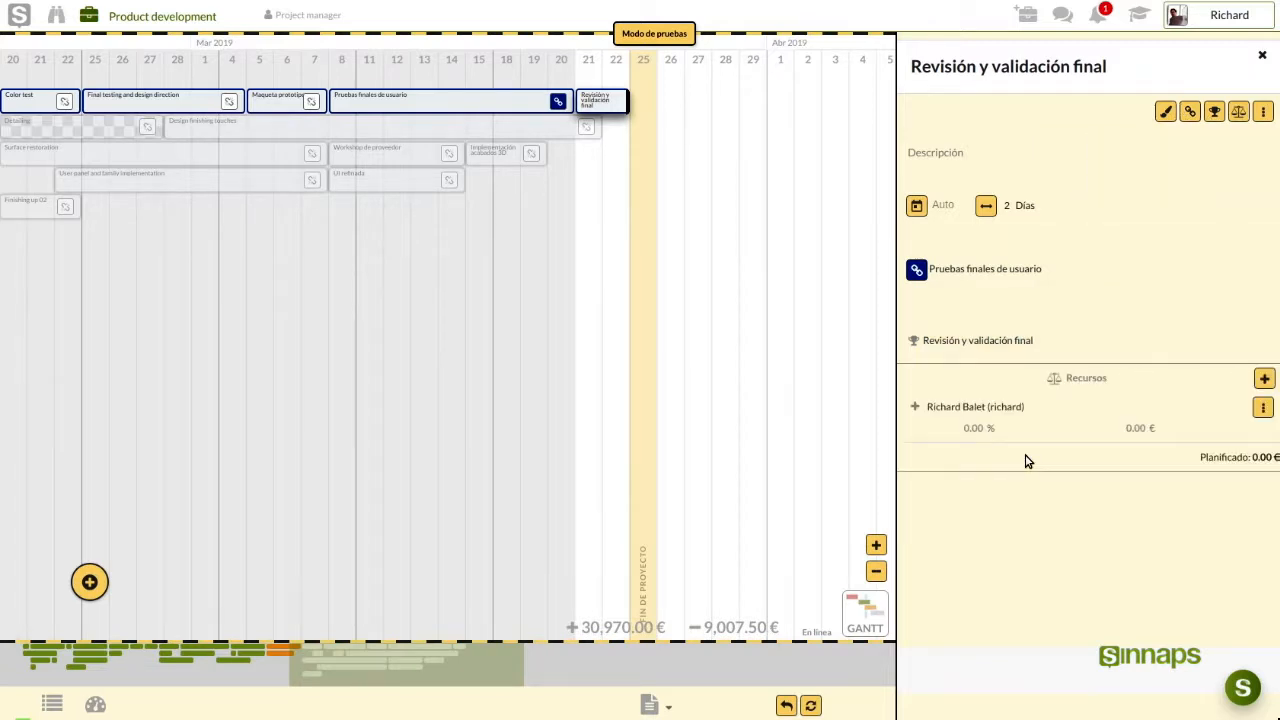
Plan the team member for 4 hours (60.00 €) and shift the task to start 22 March
click(1027, 460)
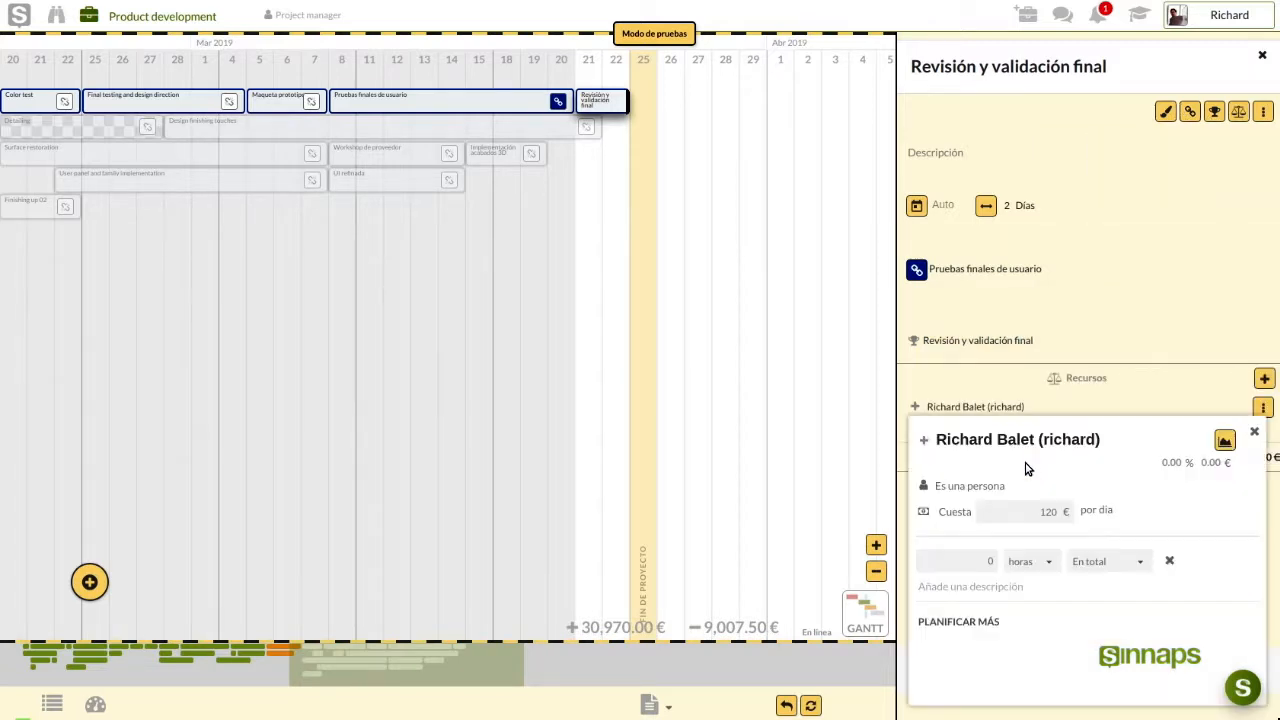
click(997, 563)
text(4)
click(1254, 432)
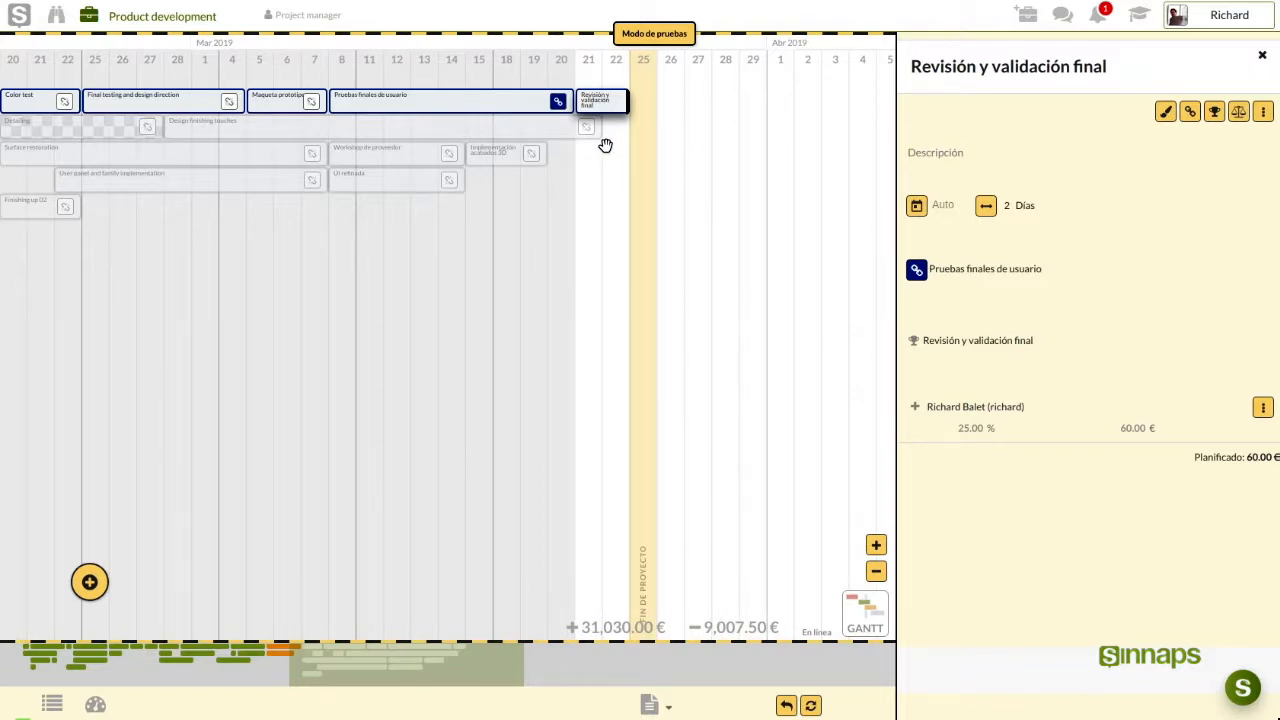
drag(594, 97, 622, 95)
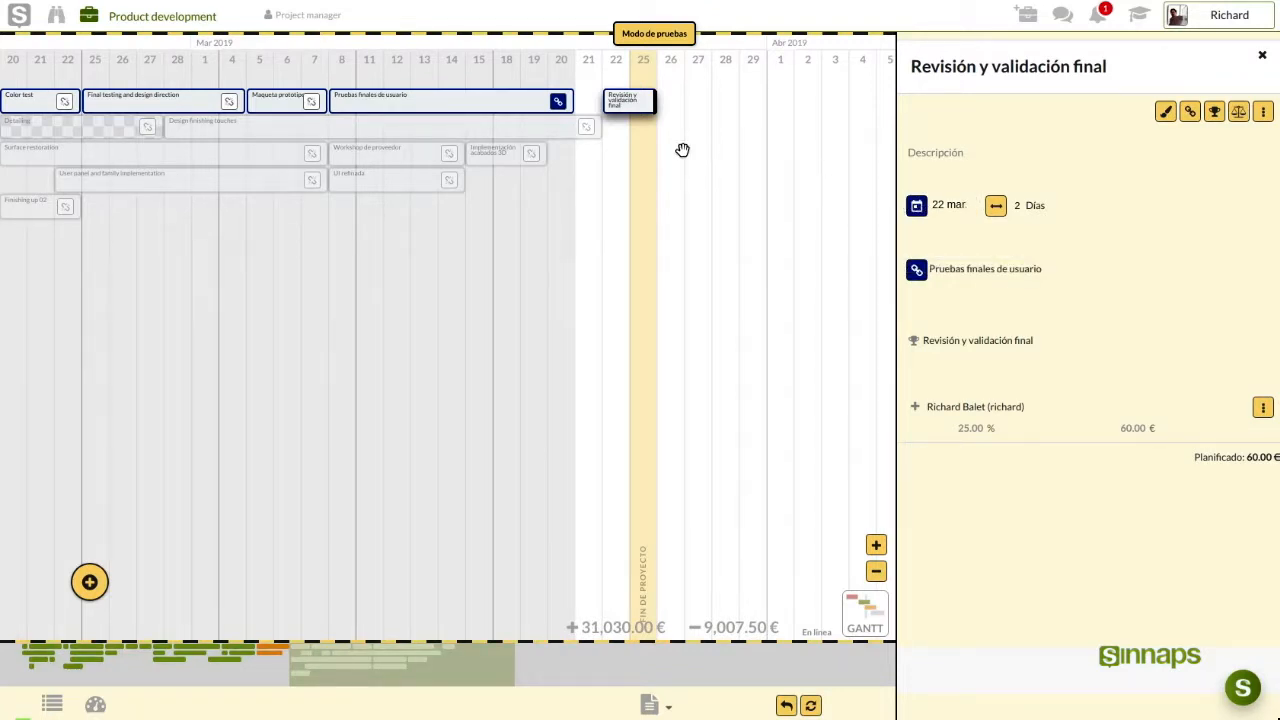
click(259, 103)
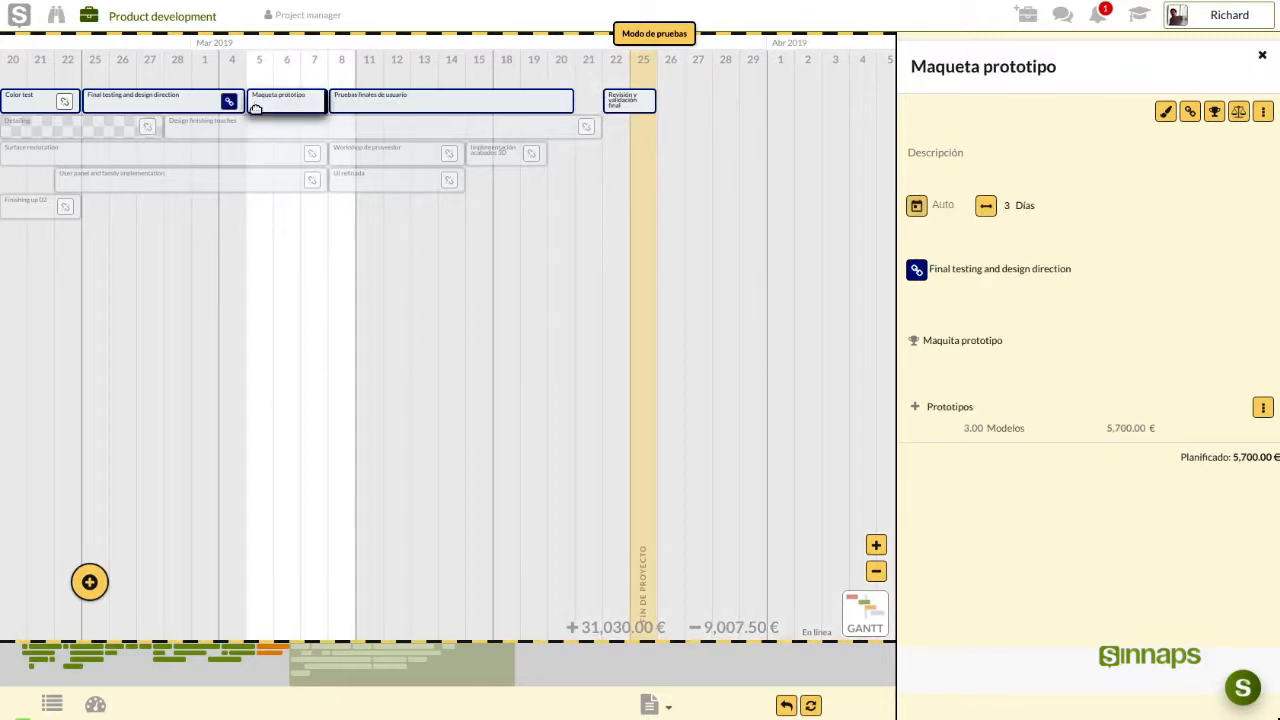
Plan a team member for 8 hours (120.00 €) on Pruebas finales de usuario, totalling 31,150.00 €
click(384, 106)
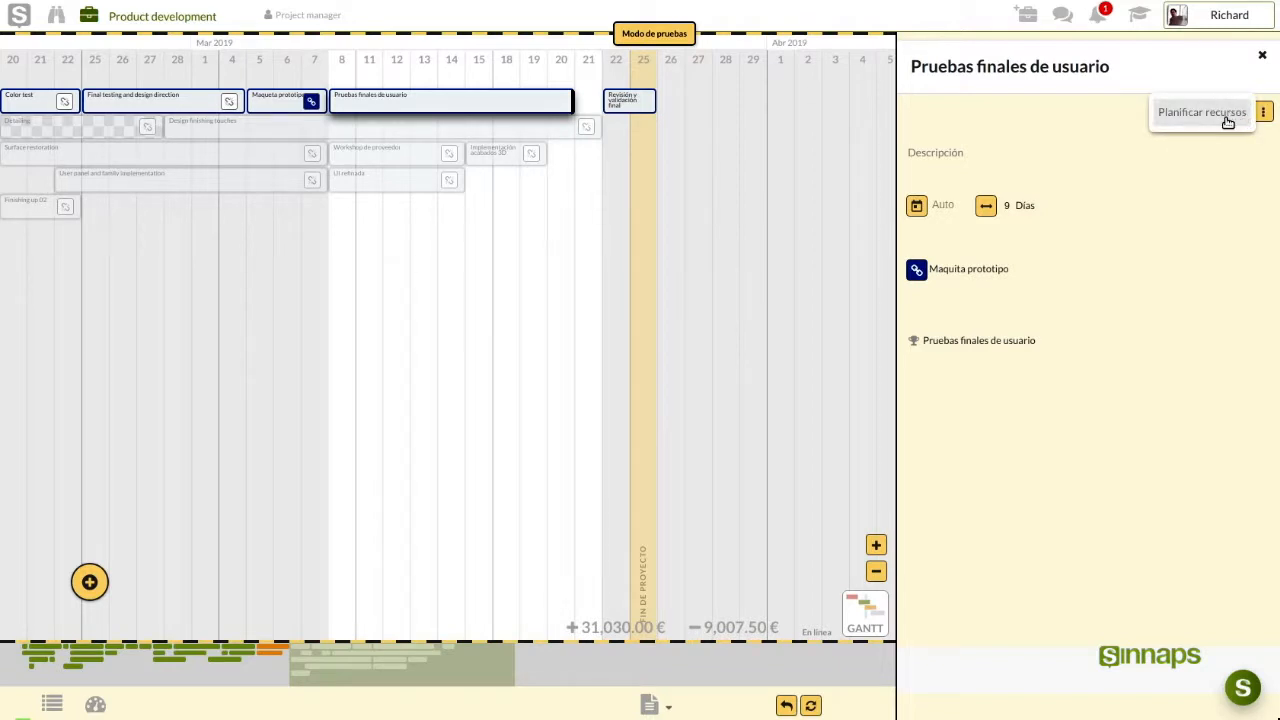
click(1228, 118)
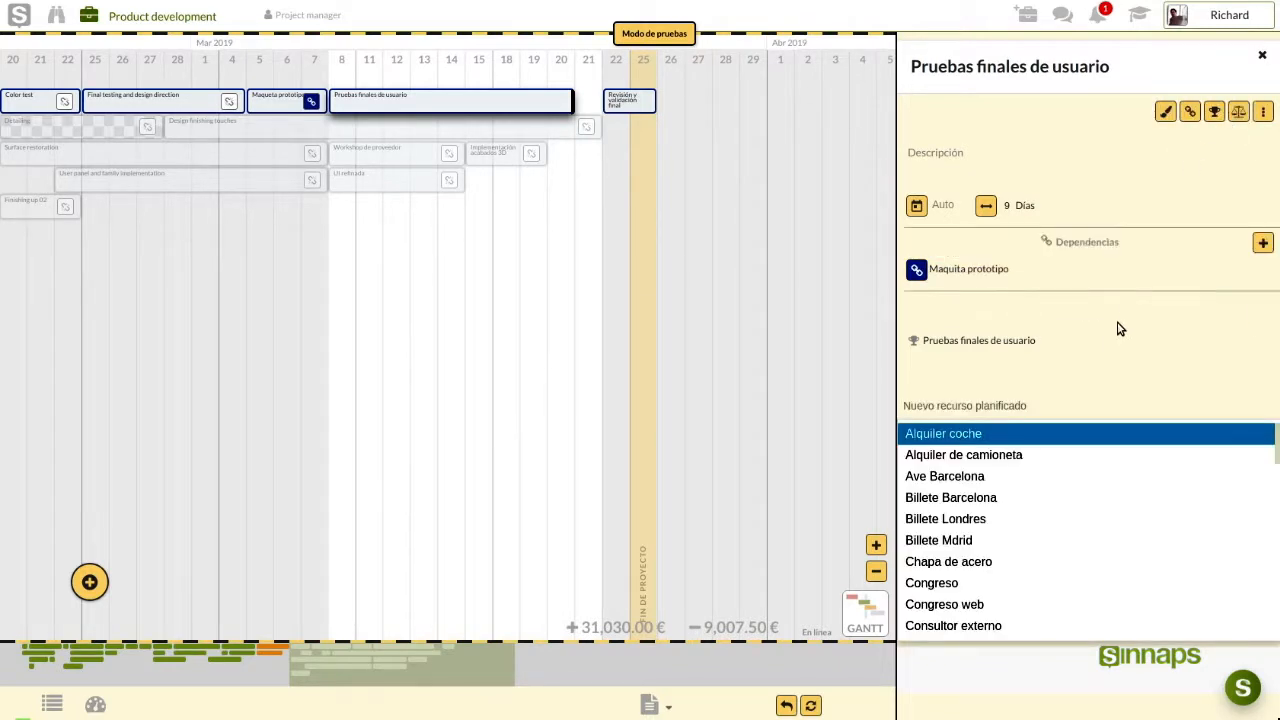
text(richard)
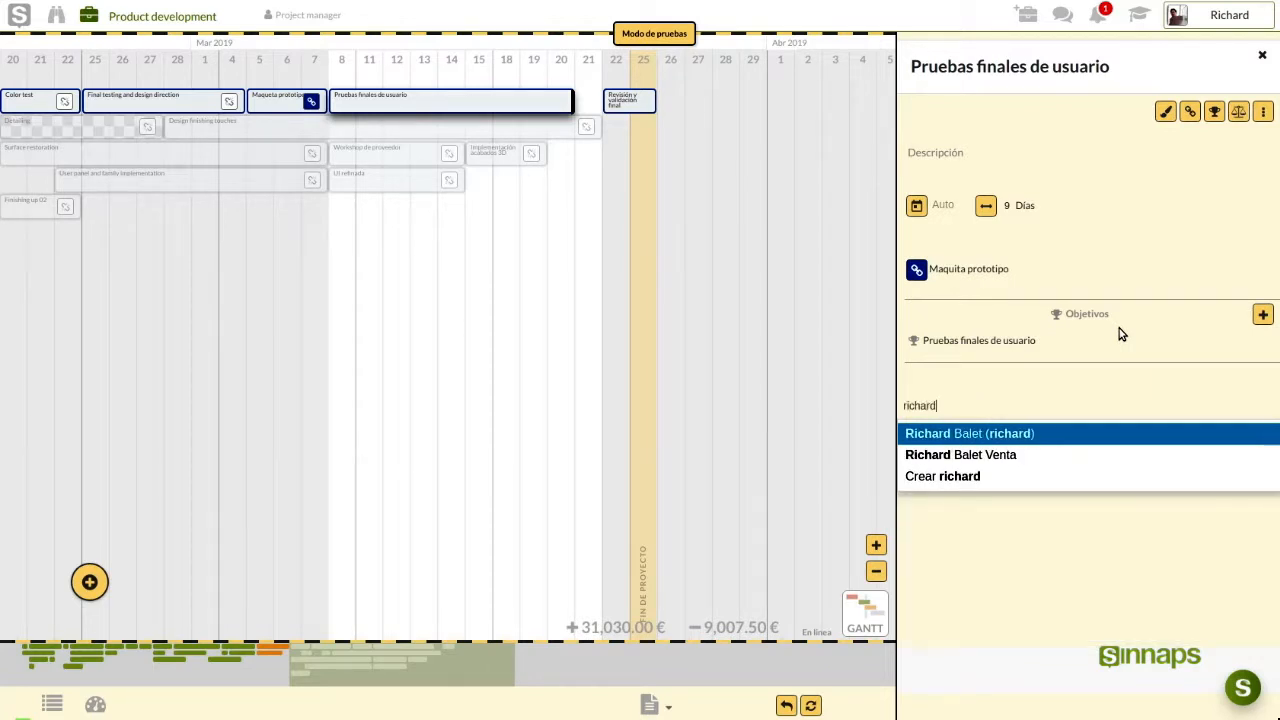
click(1072, 435)
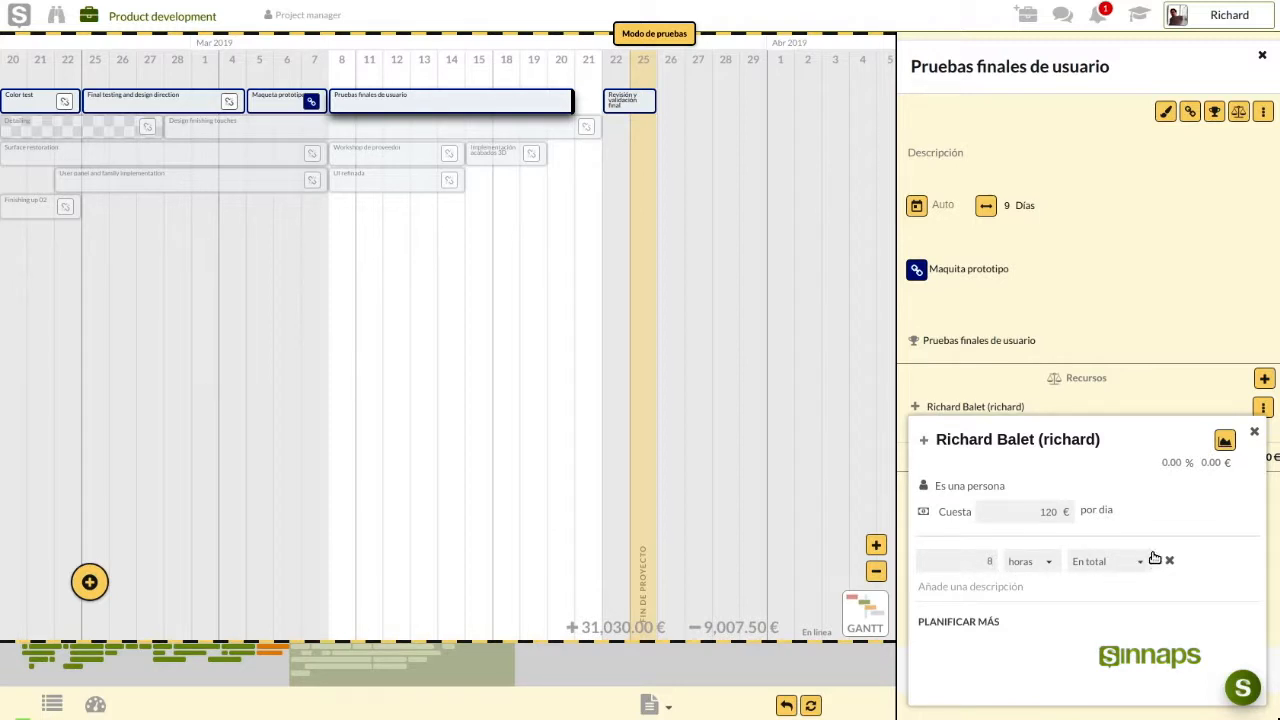
click(1254, 432)
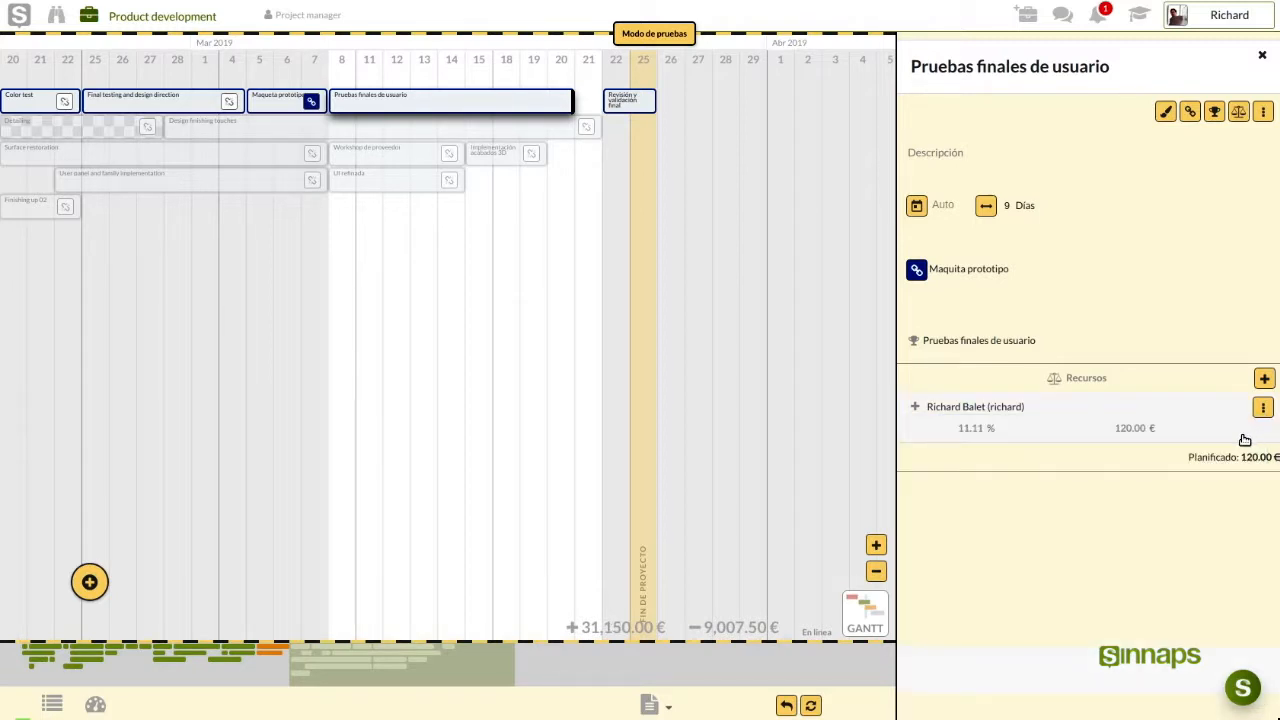
click(1263, 408)
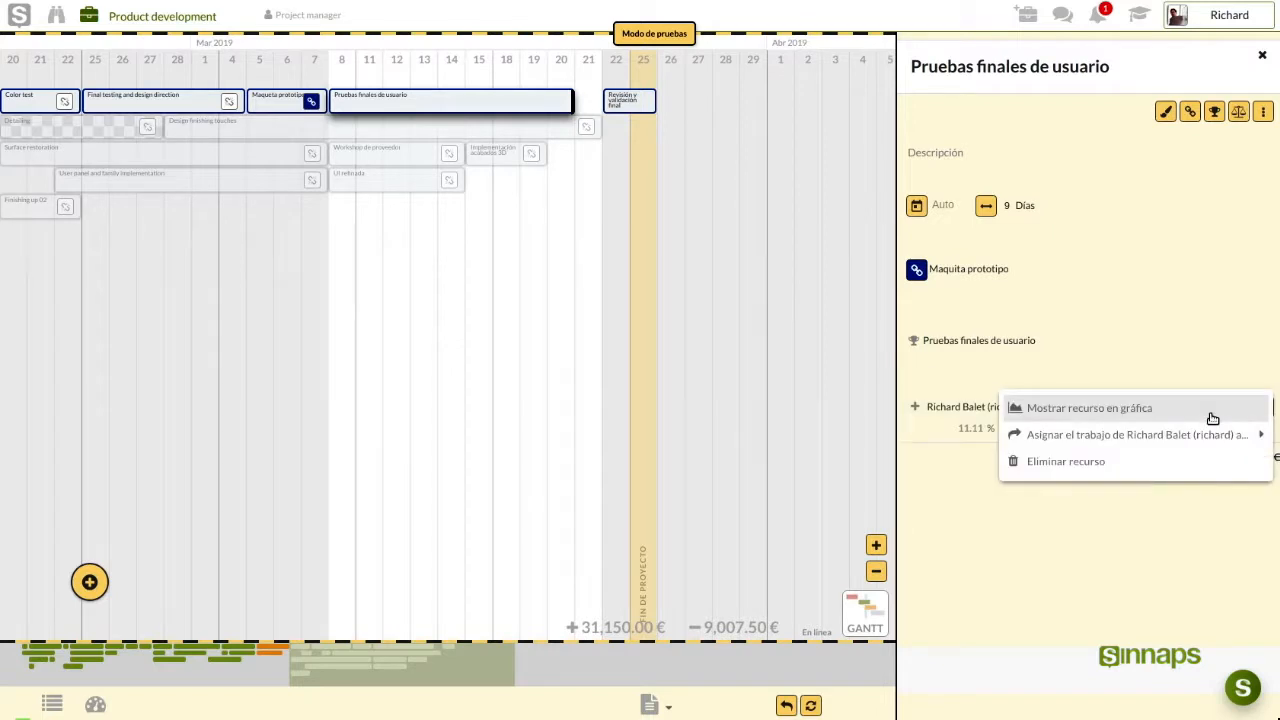
Shorten Pruebas finales de usuario to 6 days and Final testing and design direction to 4 days
click(1212, 412)
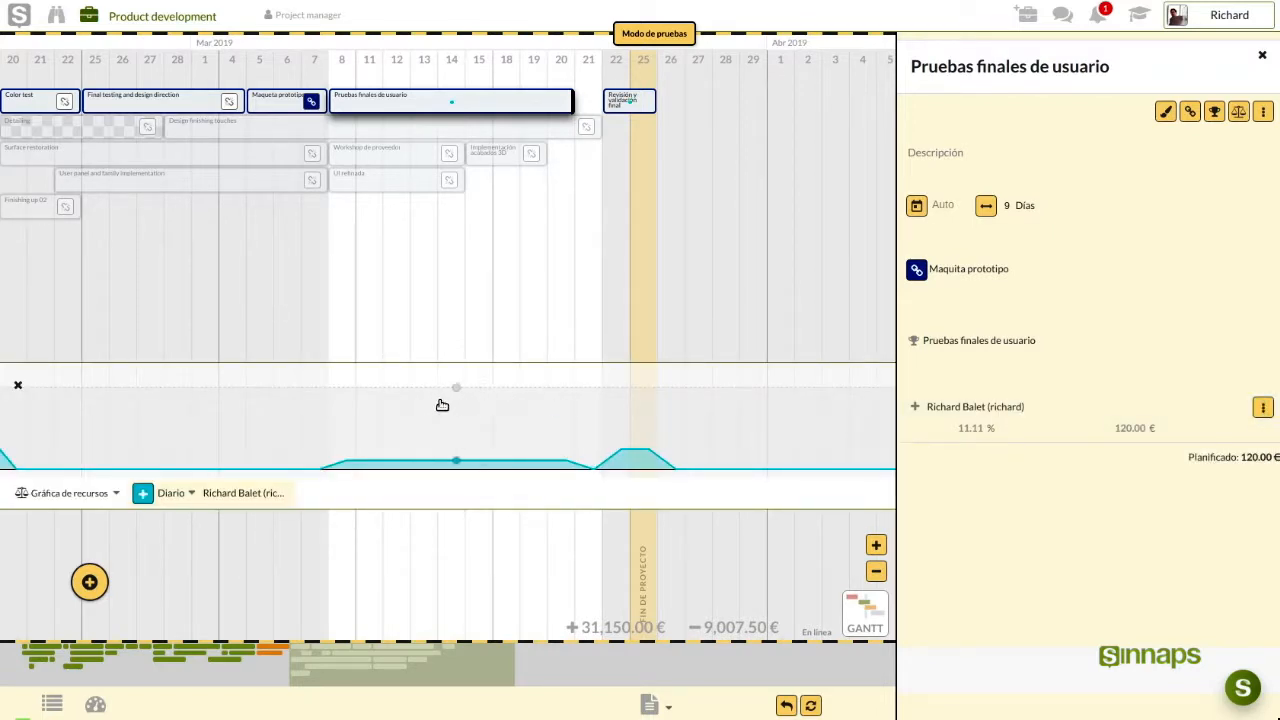
drag(567, 96, 498, 108)
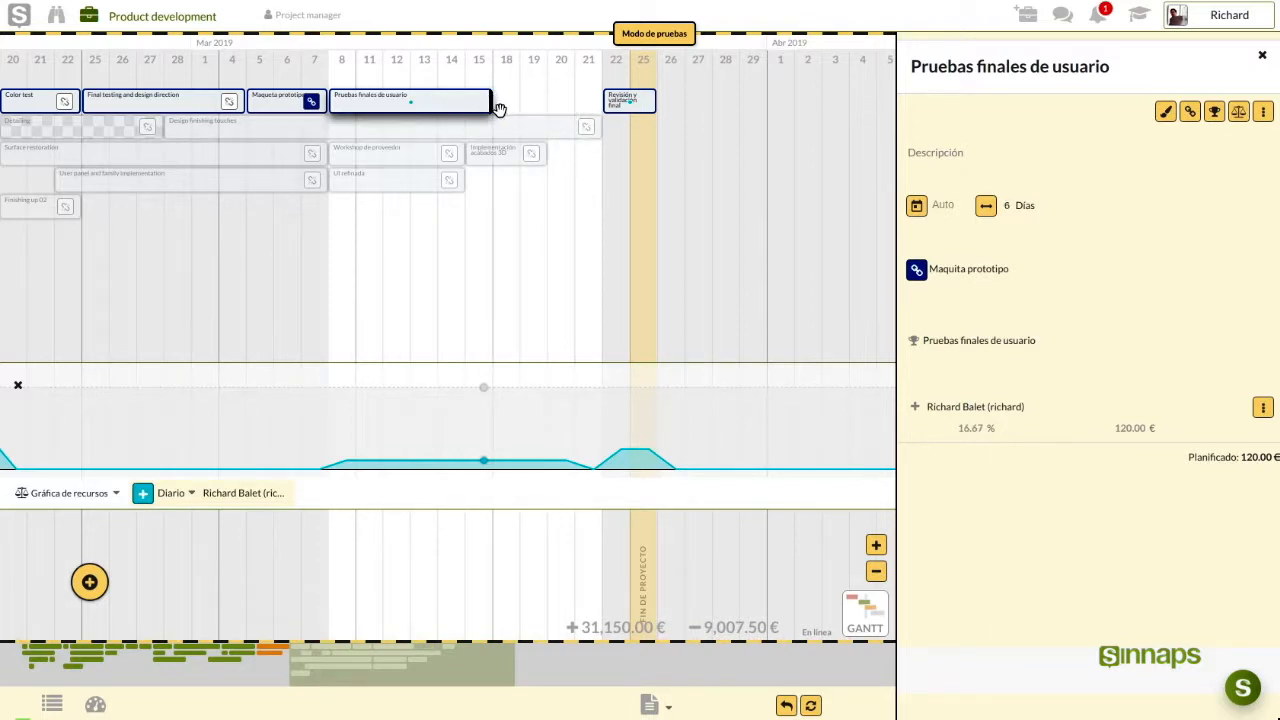
drag(192, 226, 223, 229)
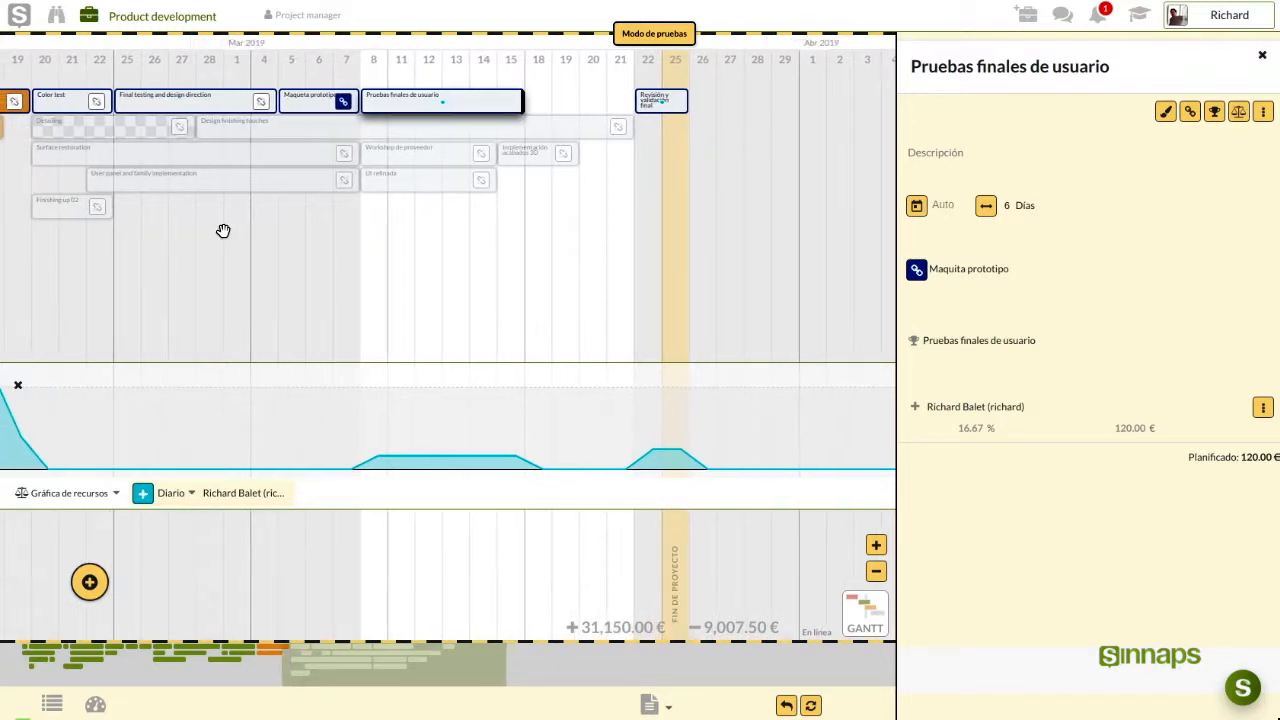
click(175, 104)
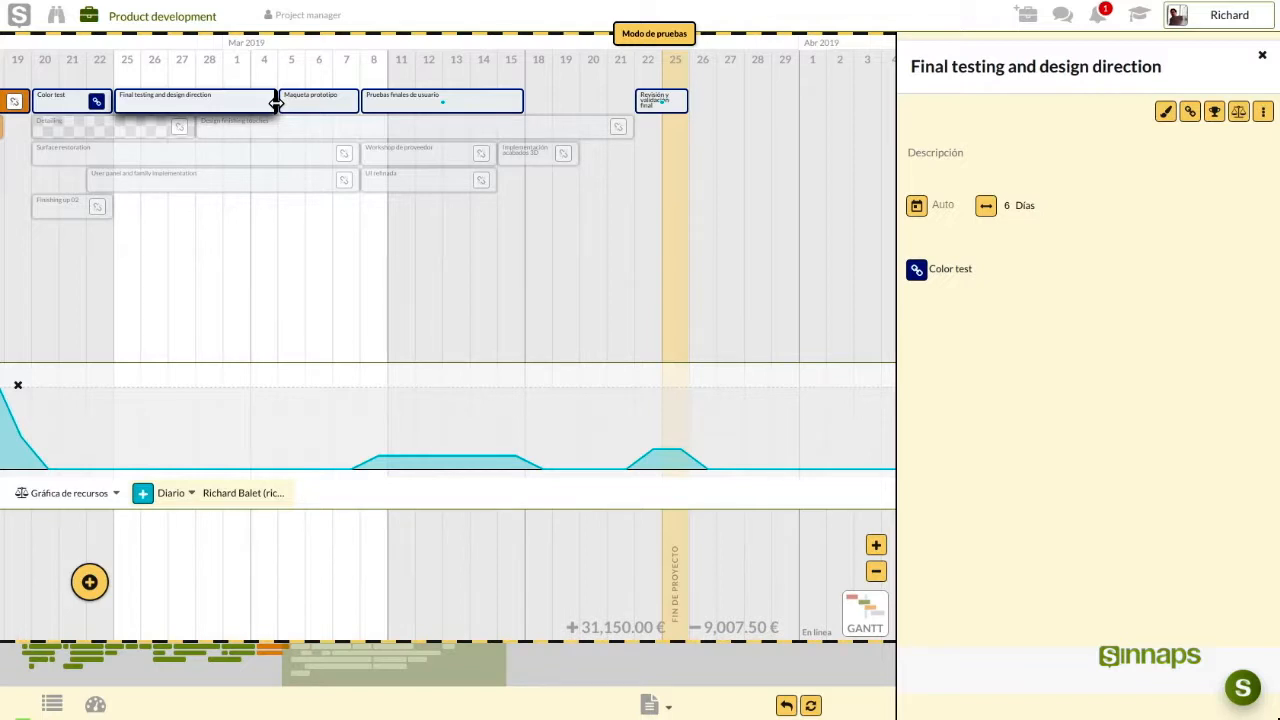
drag(273, 101, 221, 101)
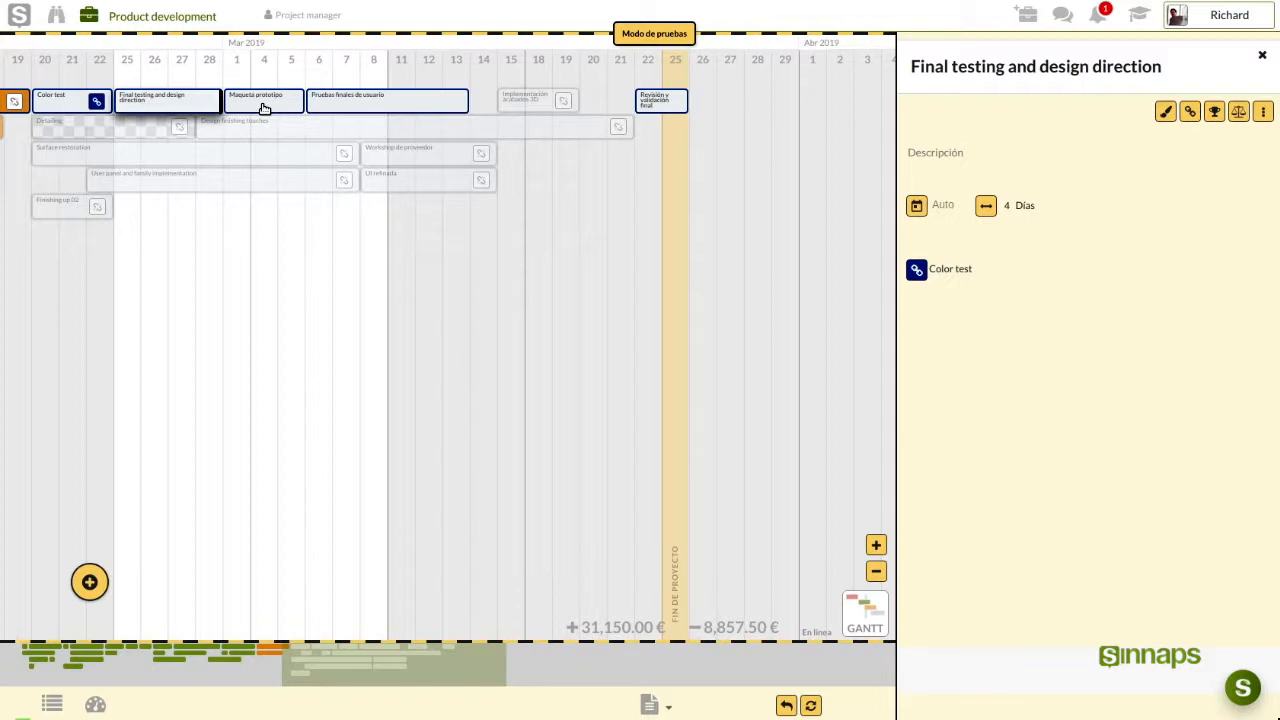
click(263, 104)
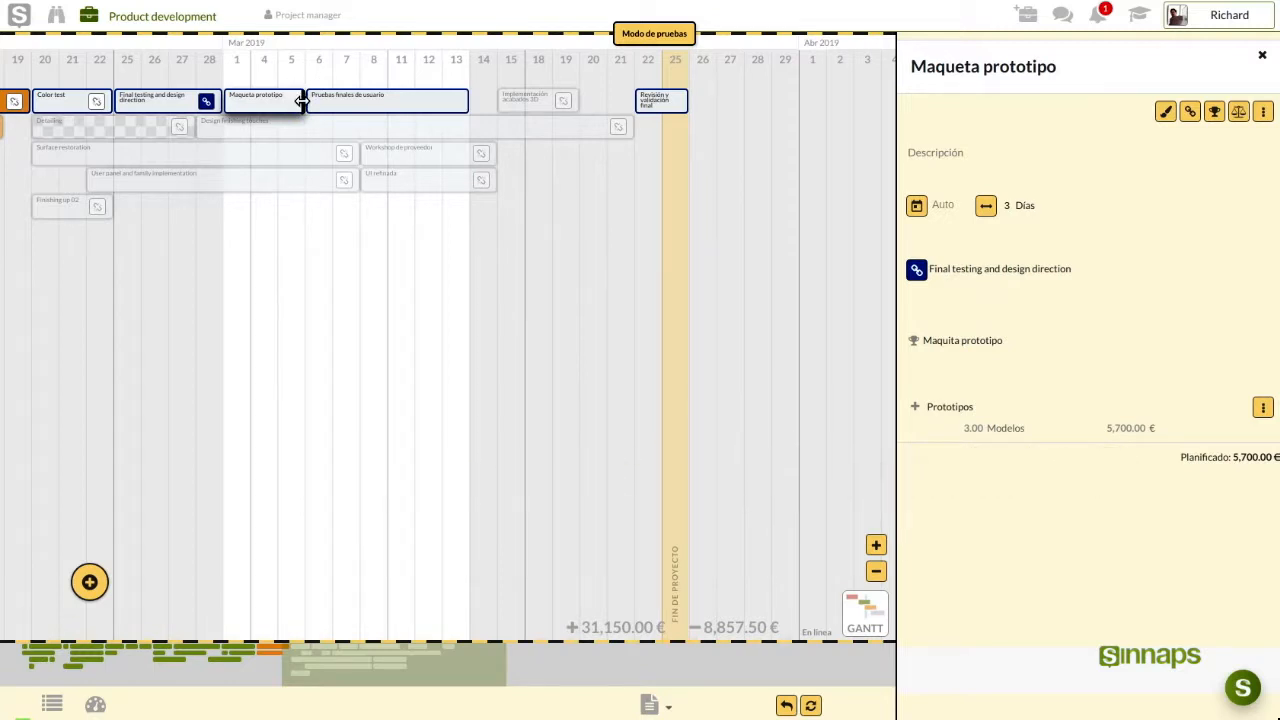
Stretch Maqueta prototipo to 9 days, 1–13 March, and close its details panel
drag(302, 101, 466, 101)
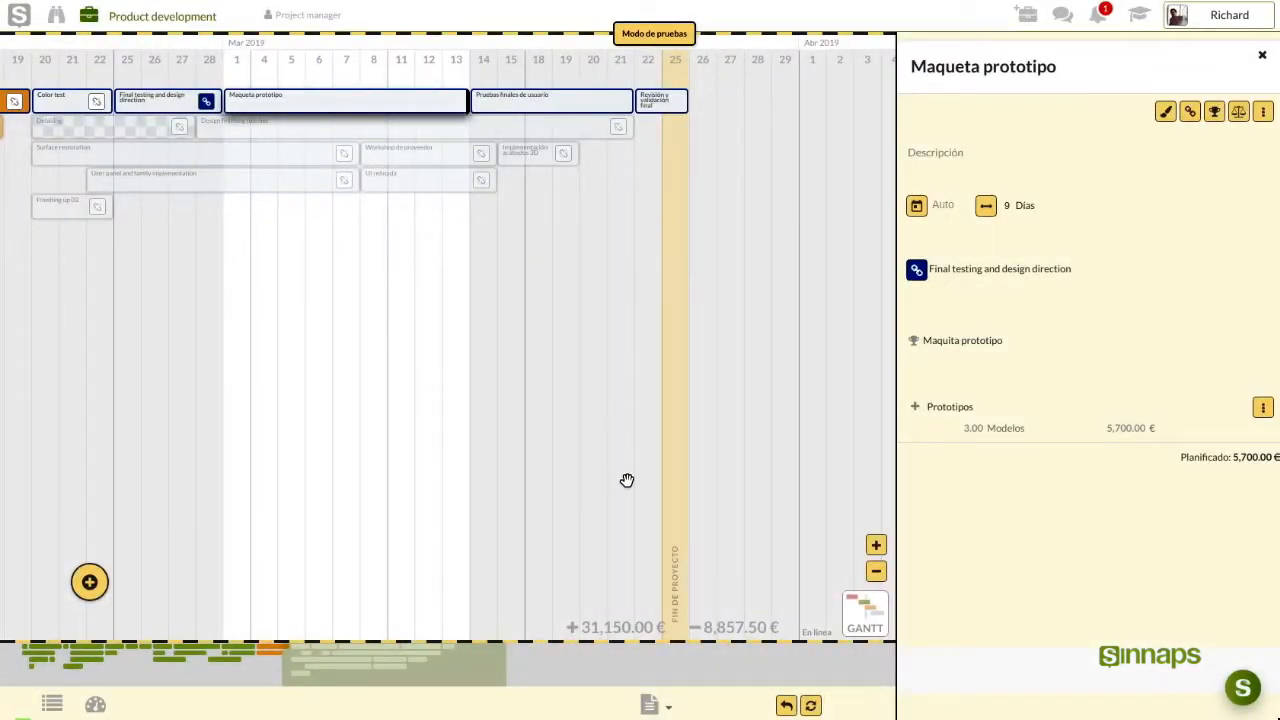
double_click(603, 624)
click(620, 576)
click(1262, 58)
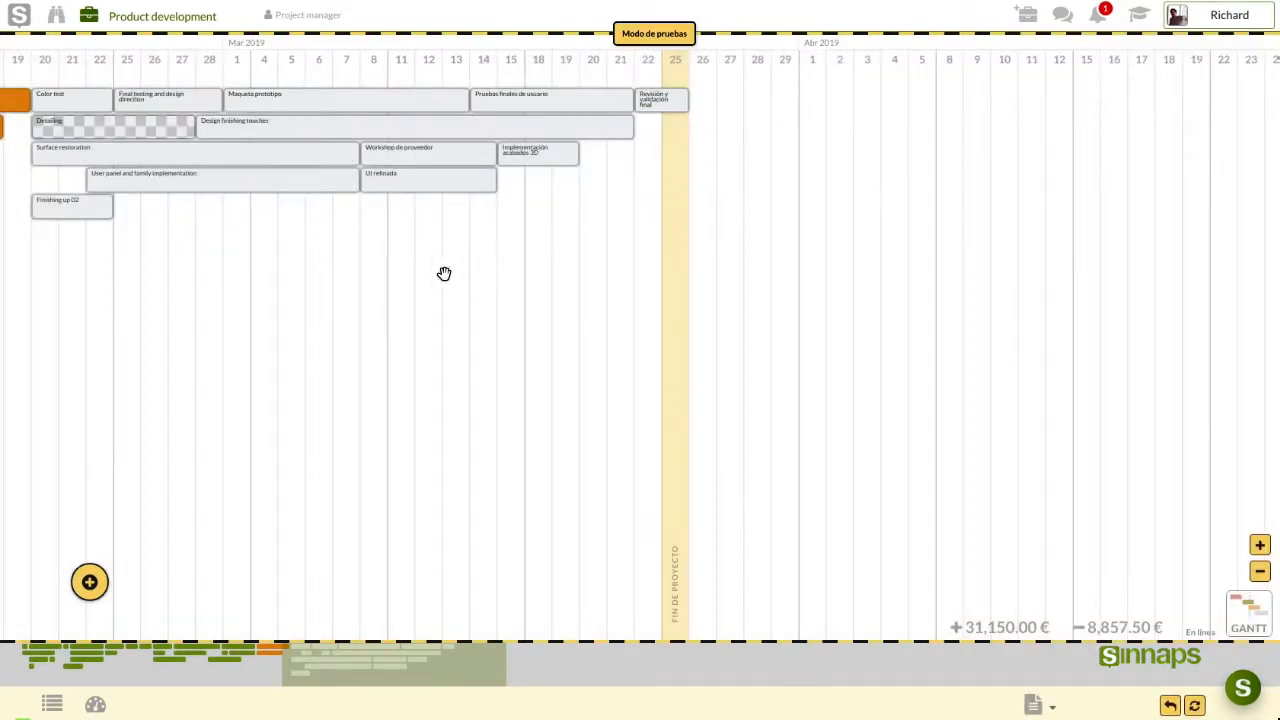
Pan back to earlier weeks and ask to discard the simulation's changes
drag(451, 283, 622, 283)
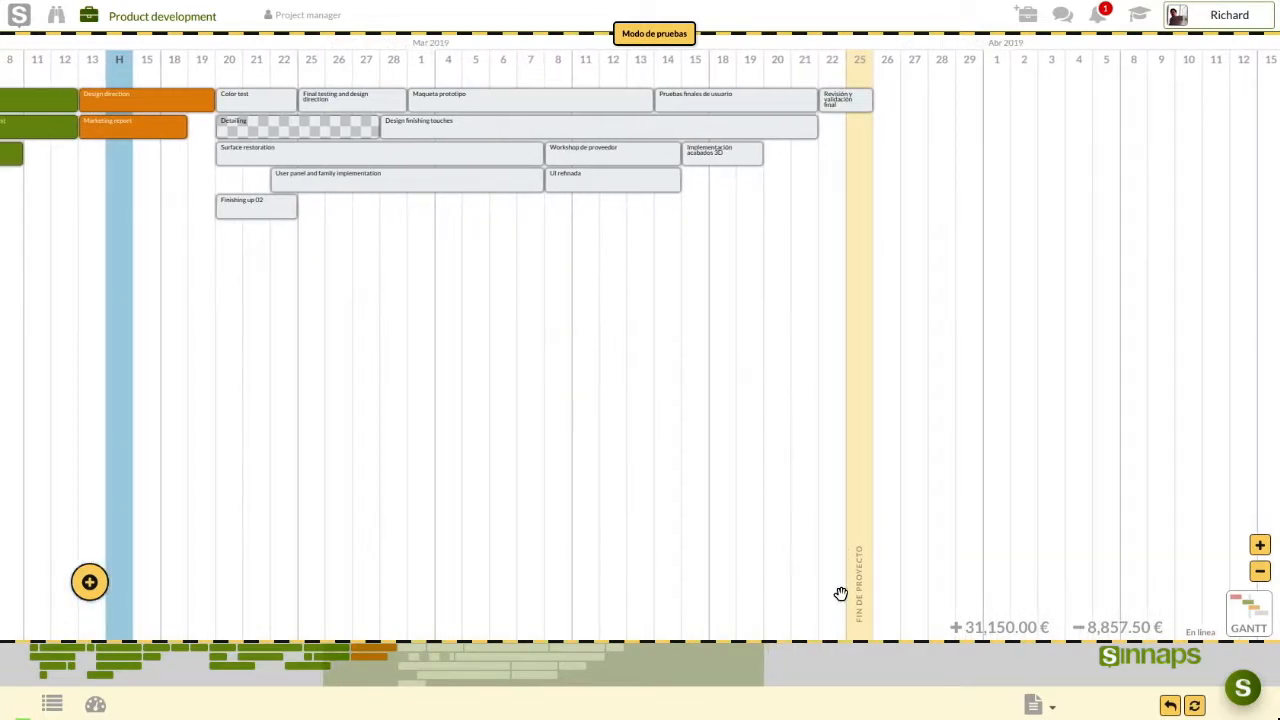
click(1169, 707)
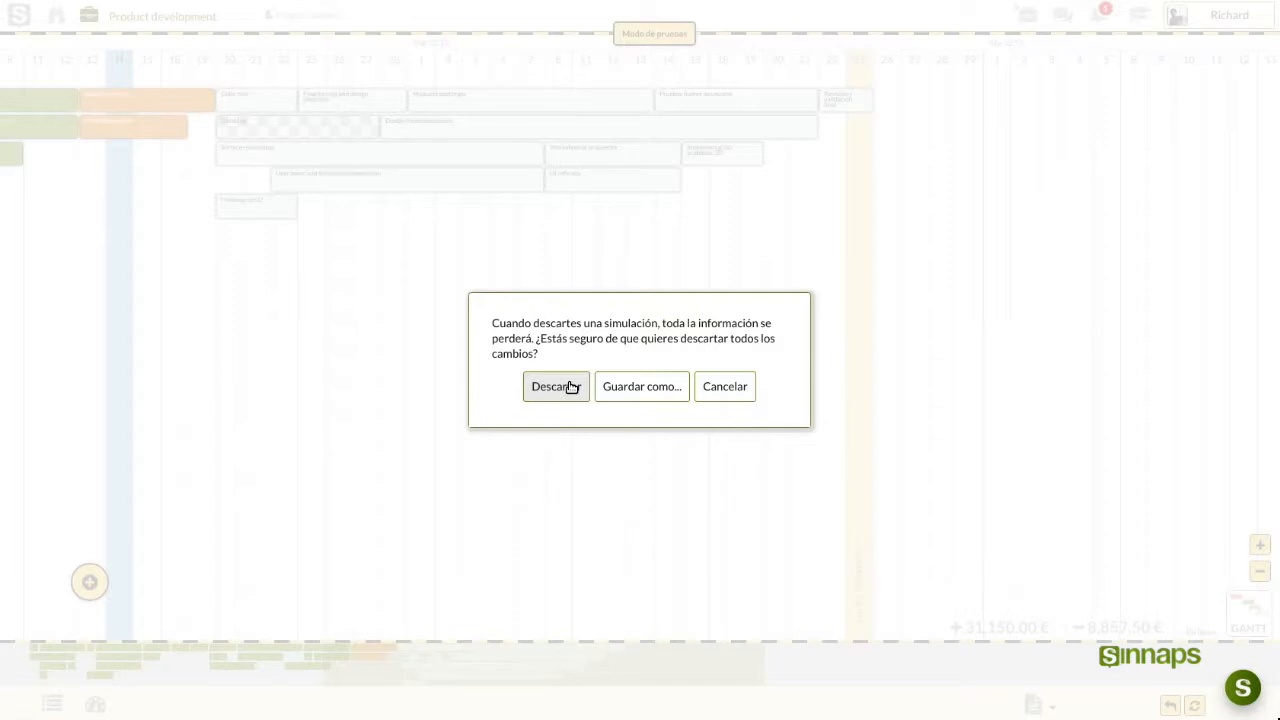
Save the simulation as Escenario 01 and zoom out on the restored project Gantt
click(634, 389)
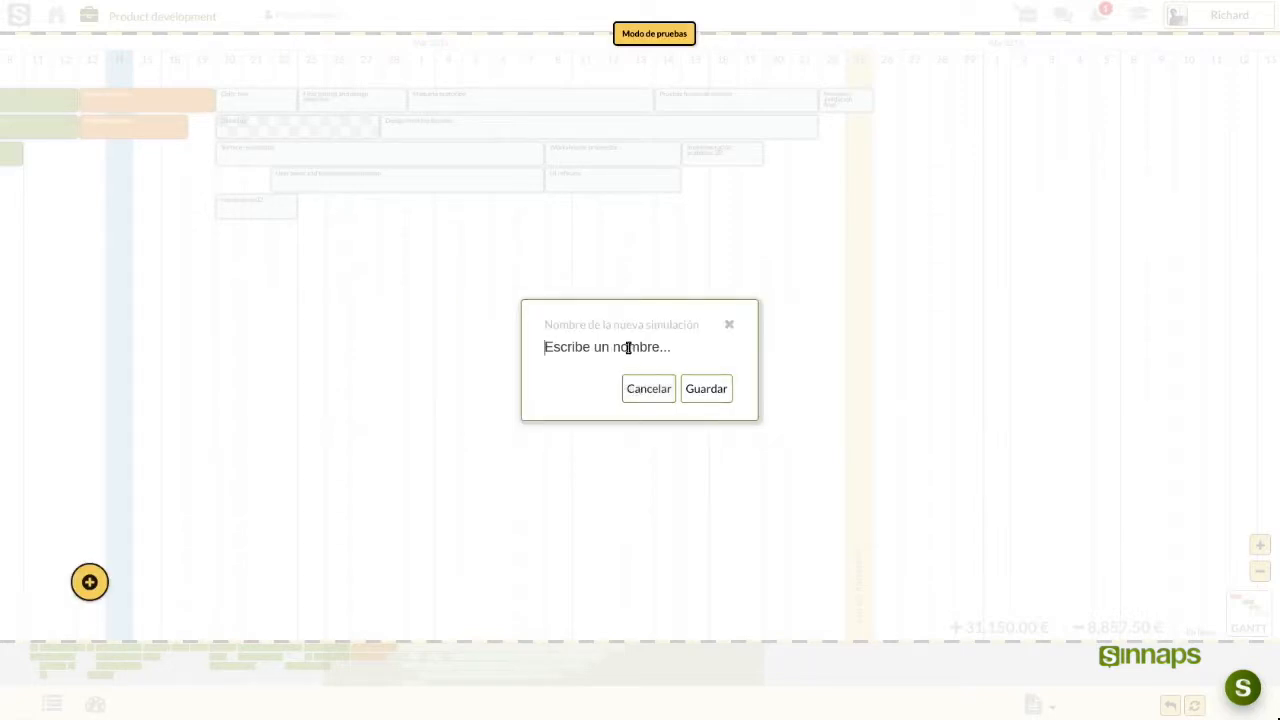
text(Escenario 01)
click(694, 391)
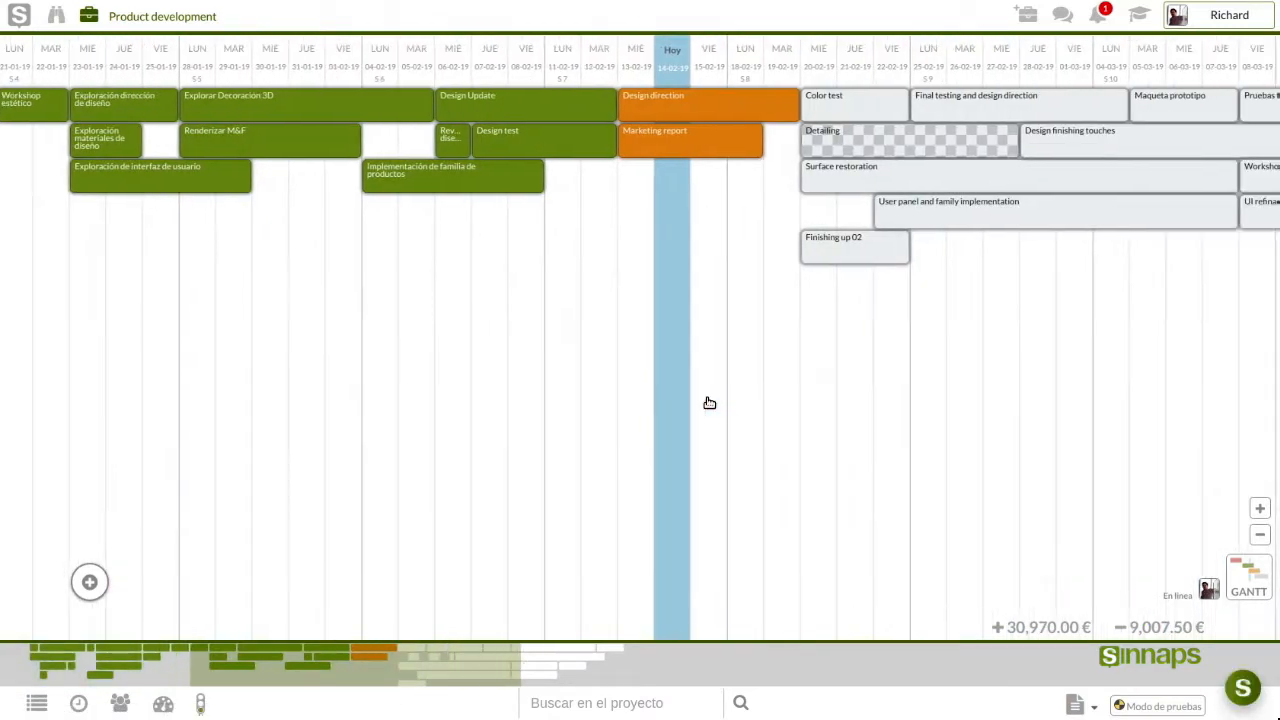
drag(763, 377, 366, 371)
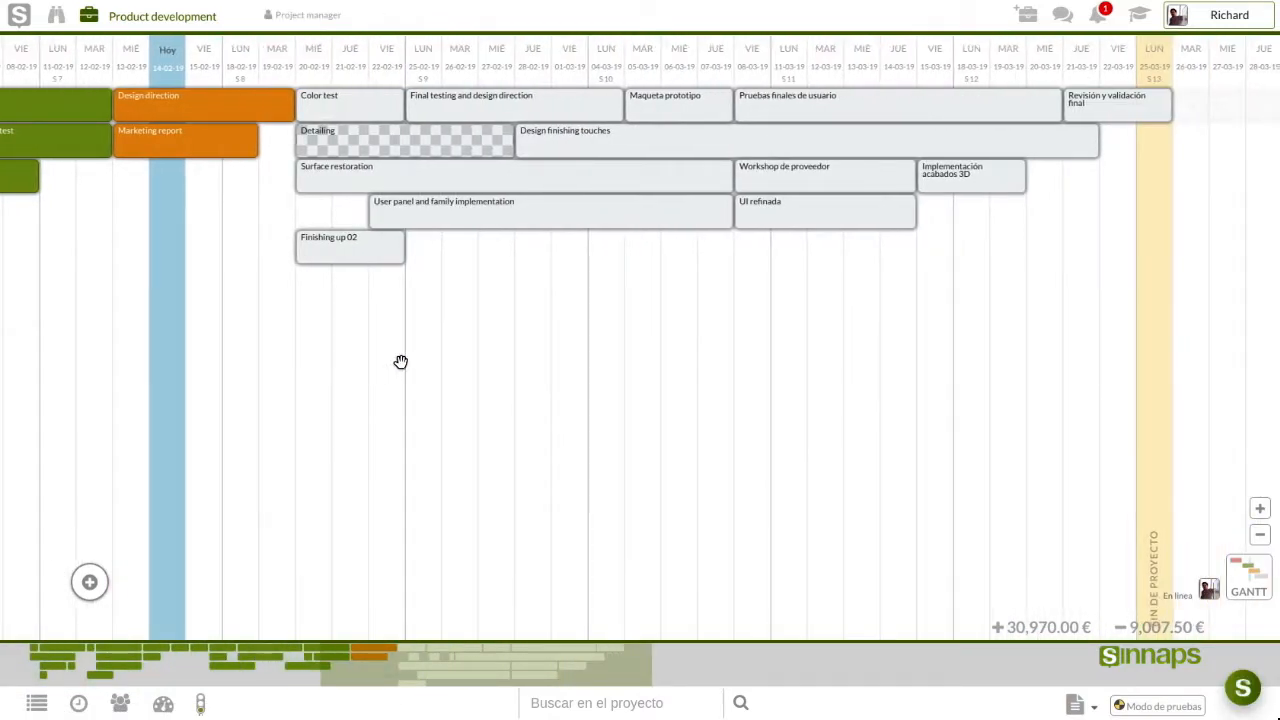
scroll(403, 362, down, 2)
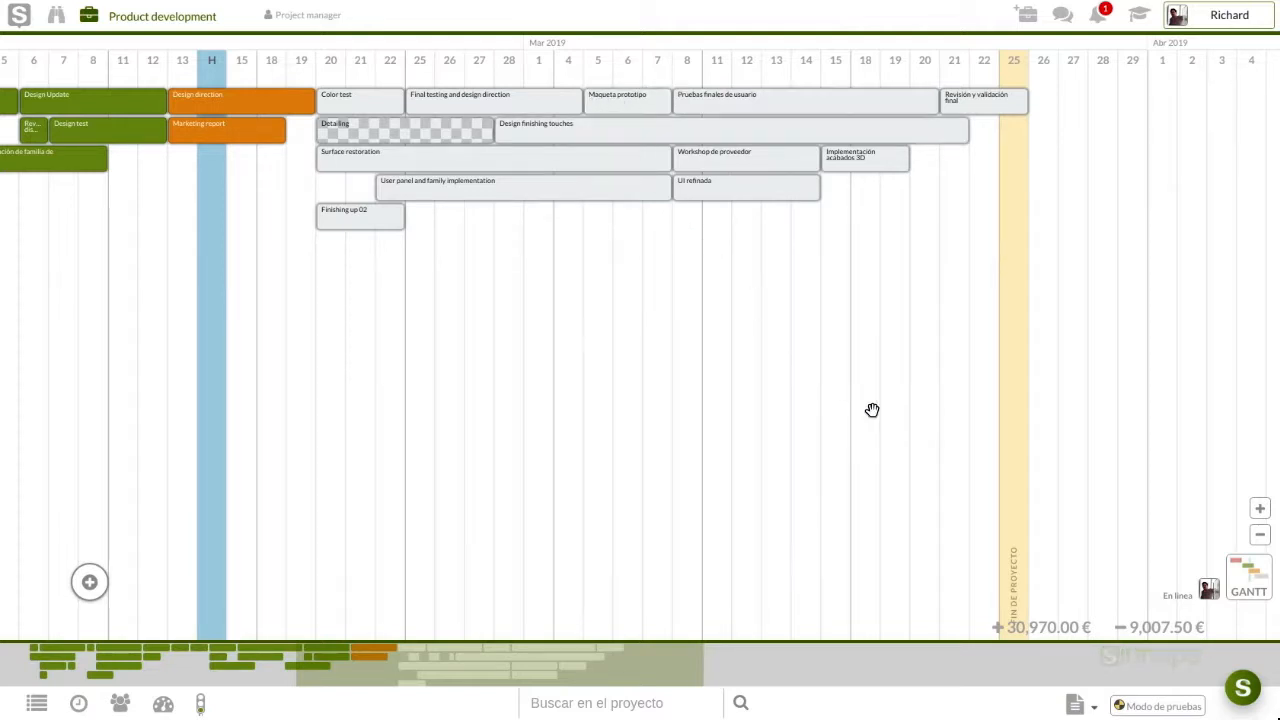
click(1135, 706)
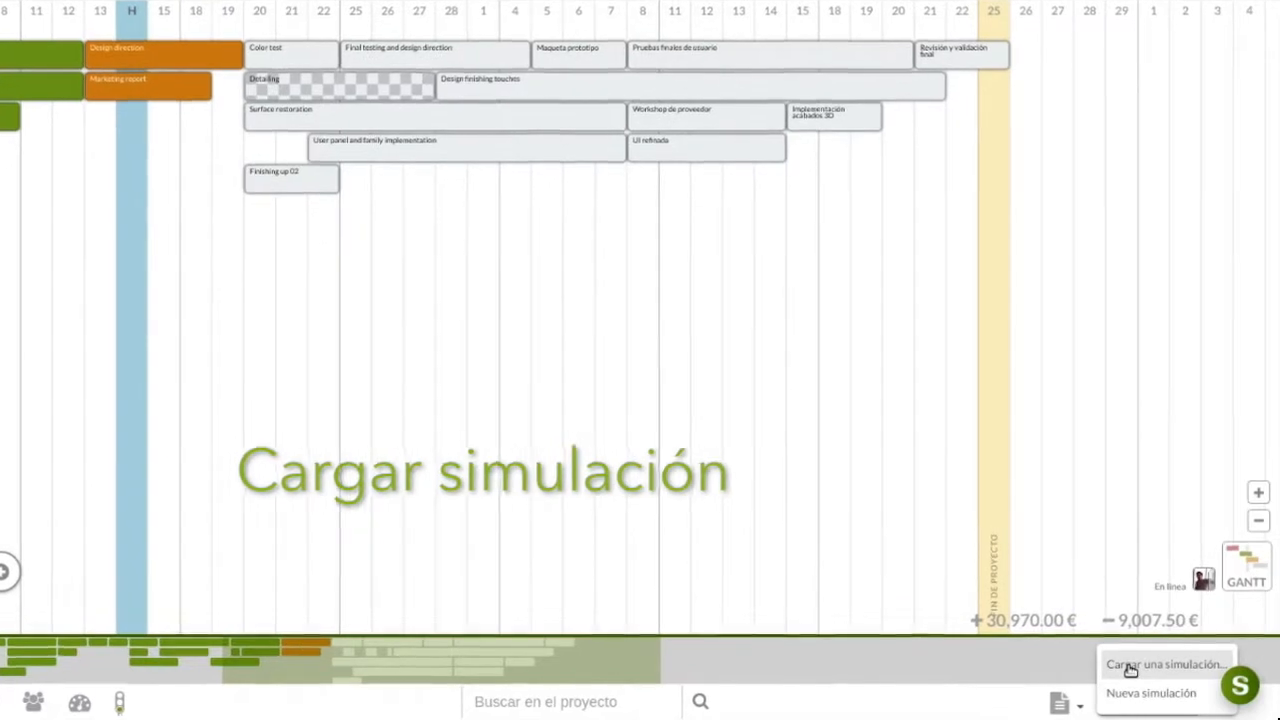
Load the saved Escenario 01 simulation and bring up the planned/spent resource report options
click(1126, 664)
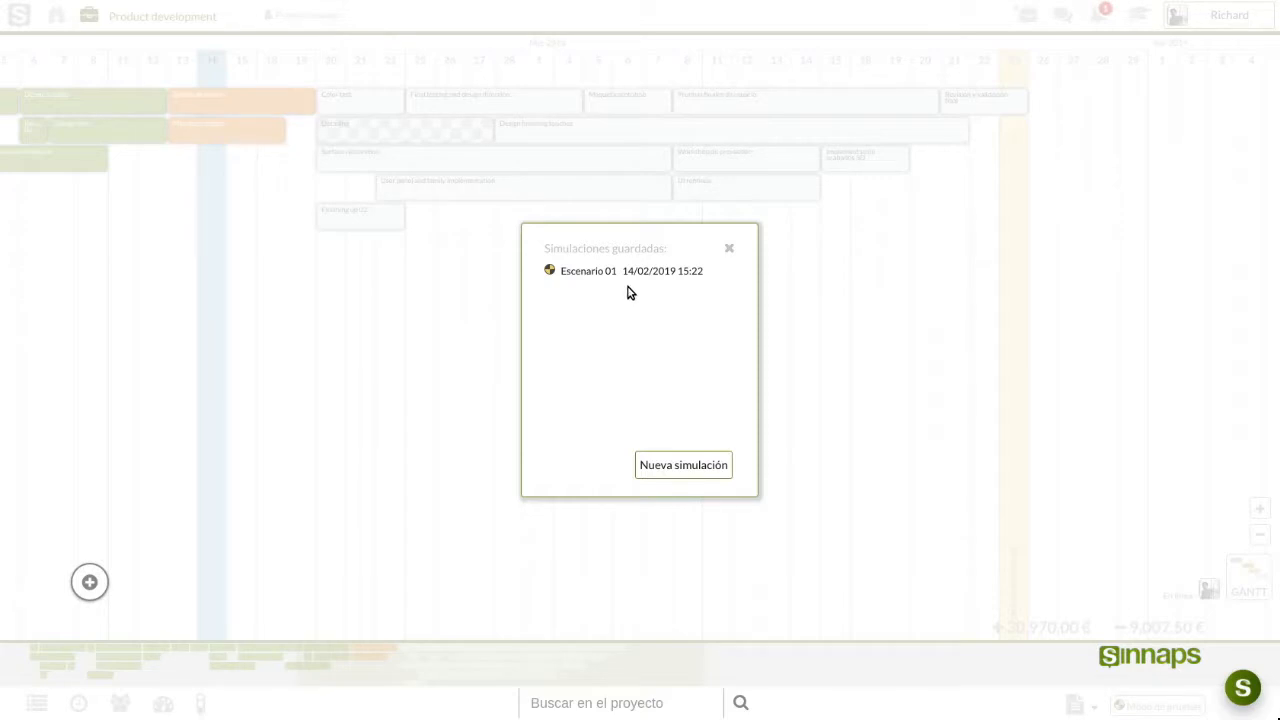
click(629, 271)
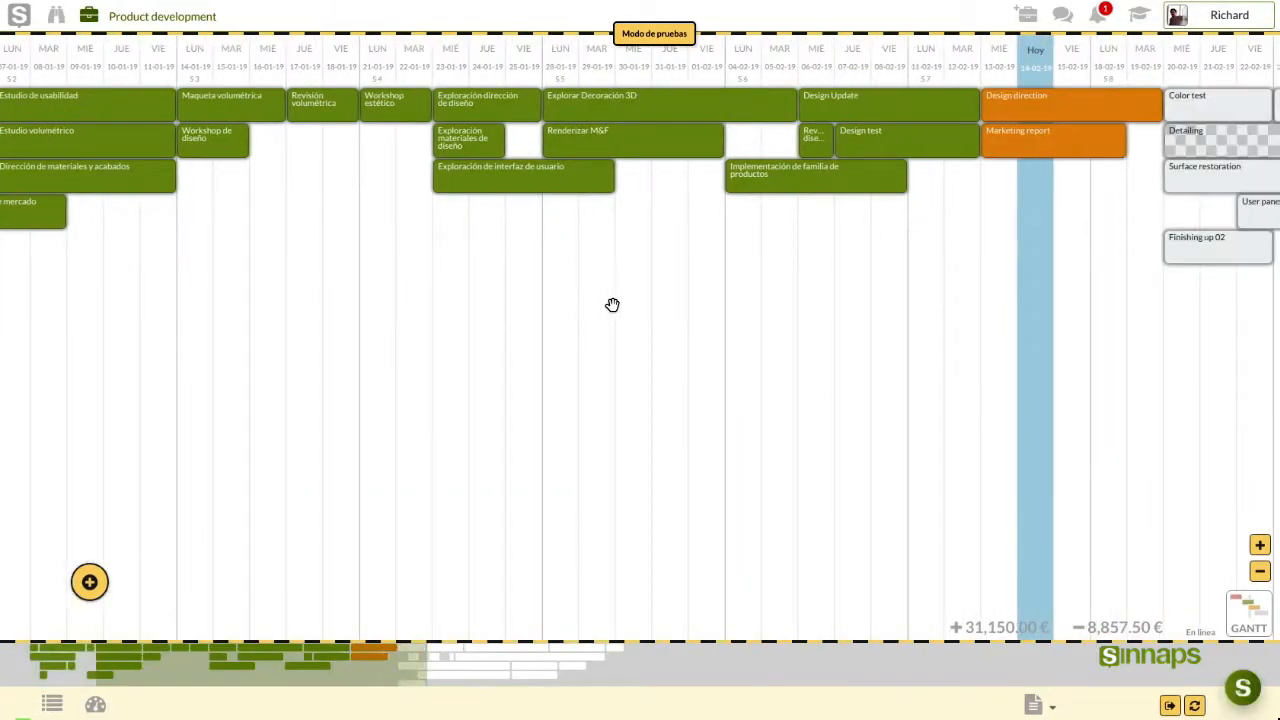
scroll(612, 305, down, 2)
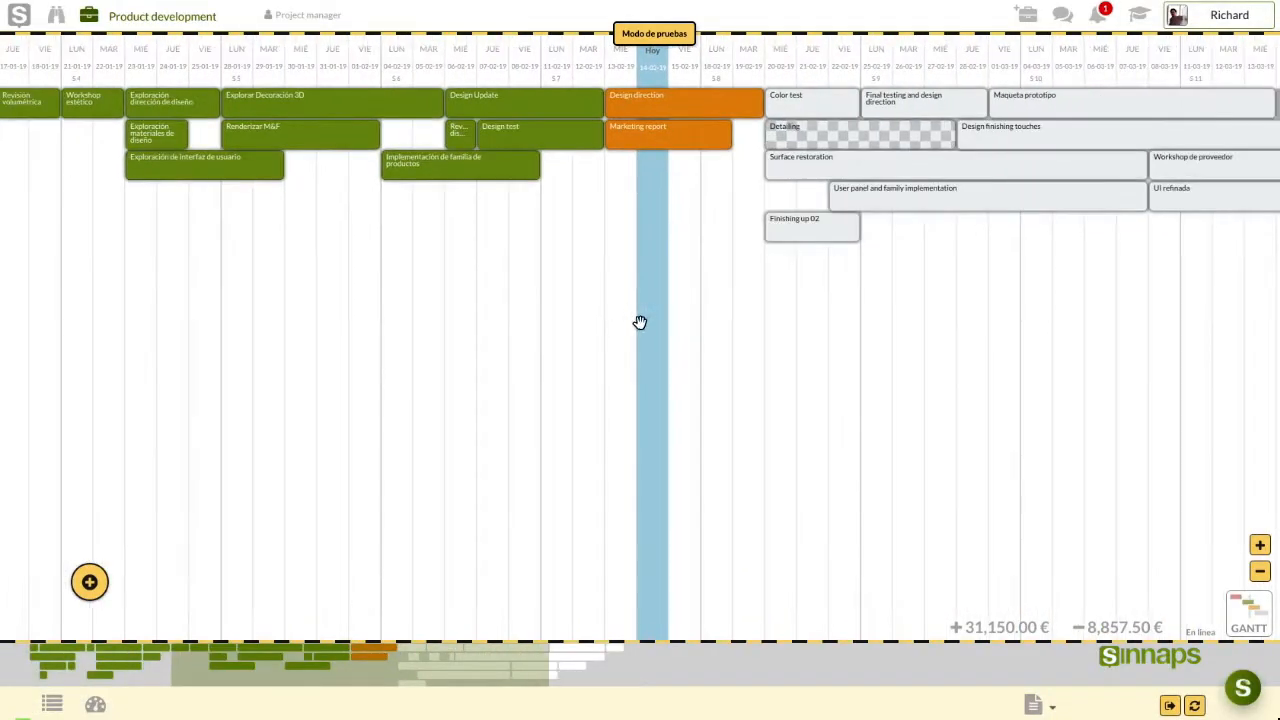
drag(620, 319, 346, 300)
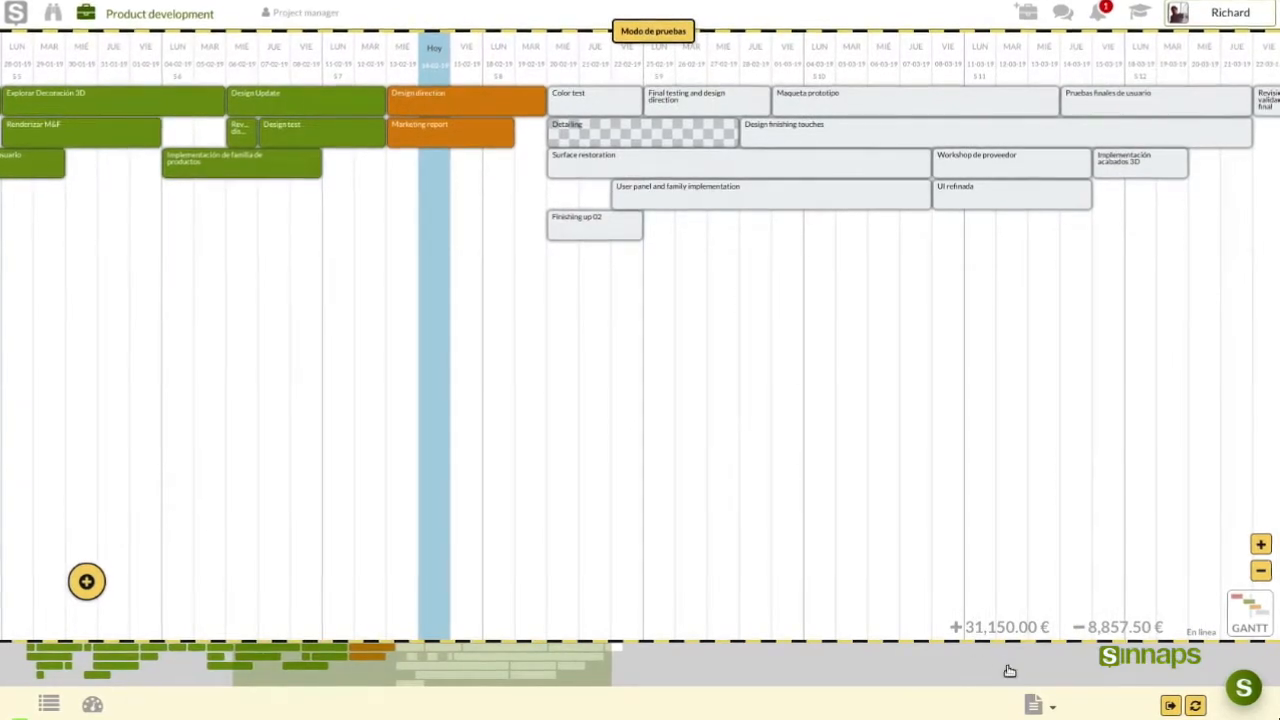
click(1050, 710)
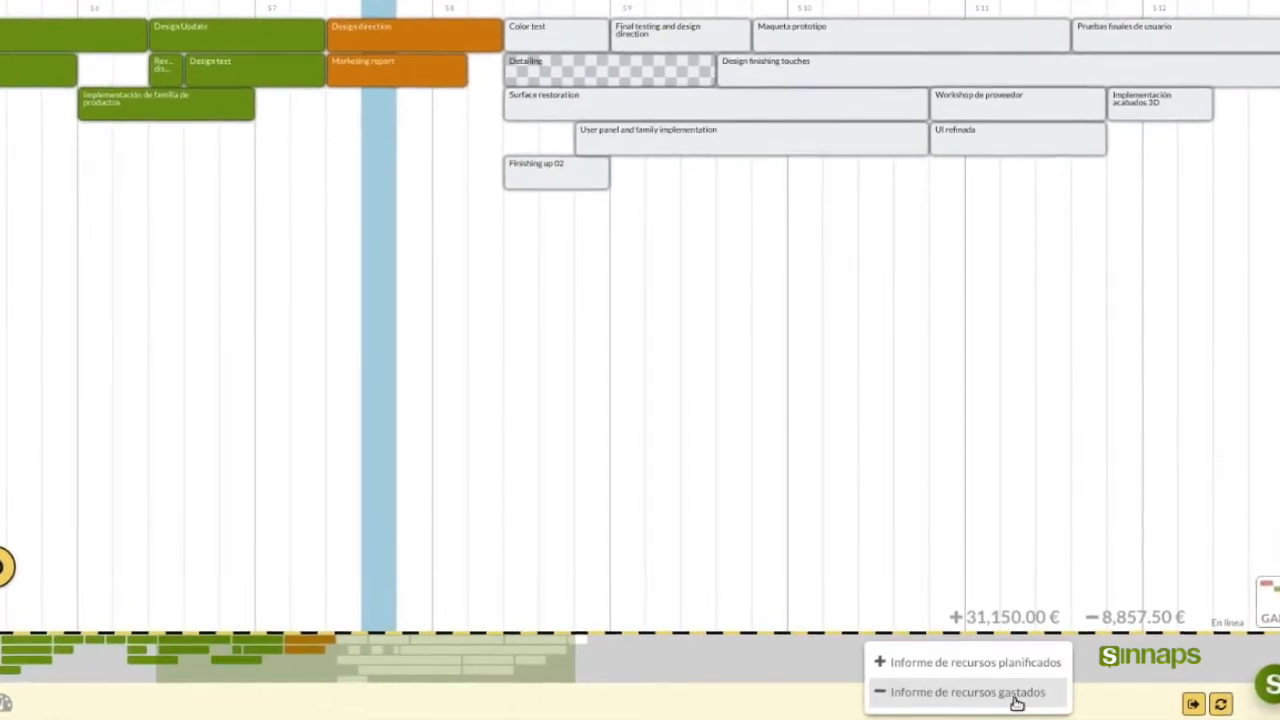
Apply the Escenario 01 simulation to the live project, giving 31,150.00 € and 8,857.50 € totals
click(987, 577)
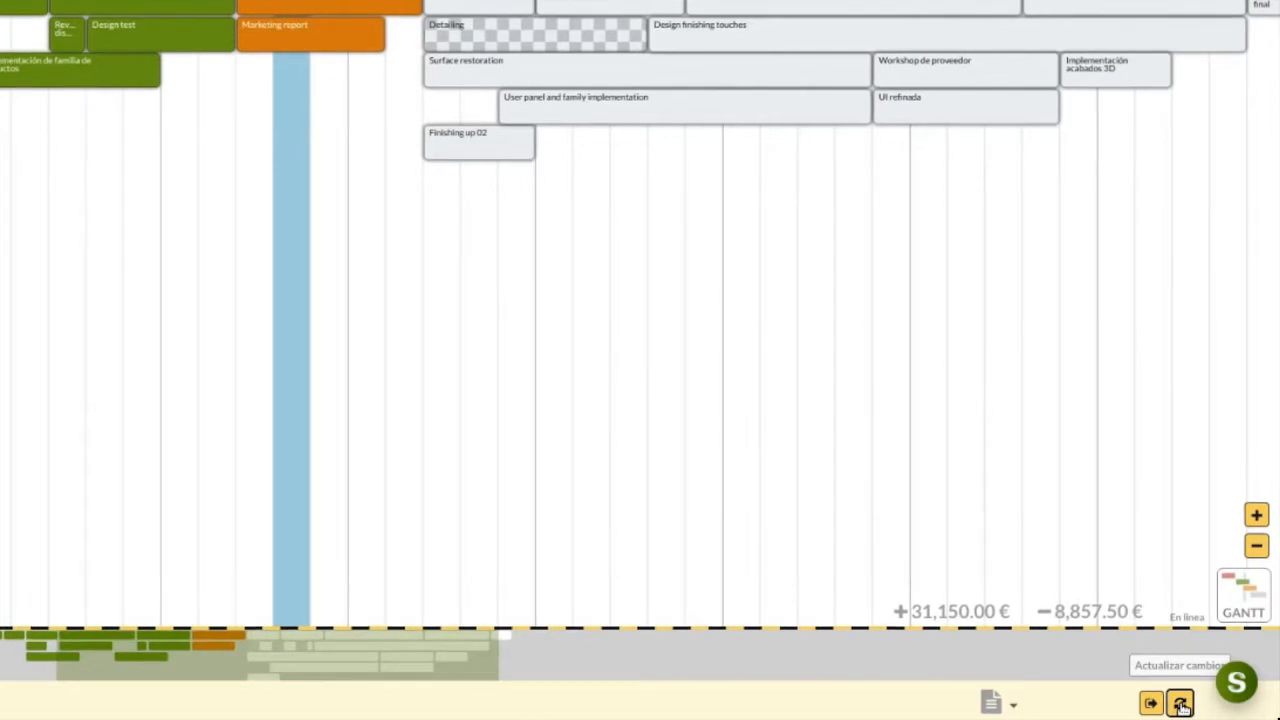
click(1181, 705)
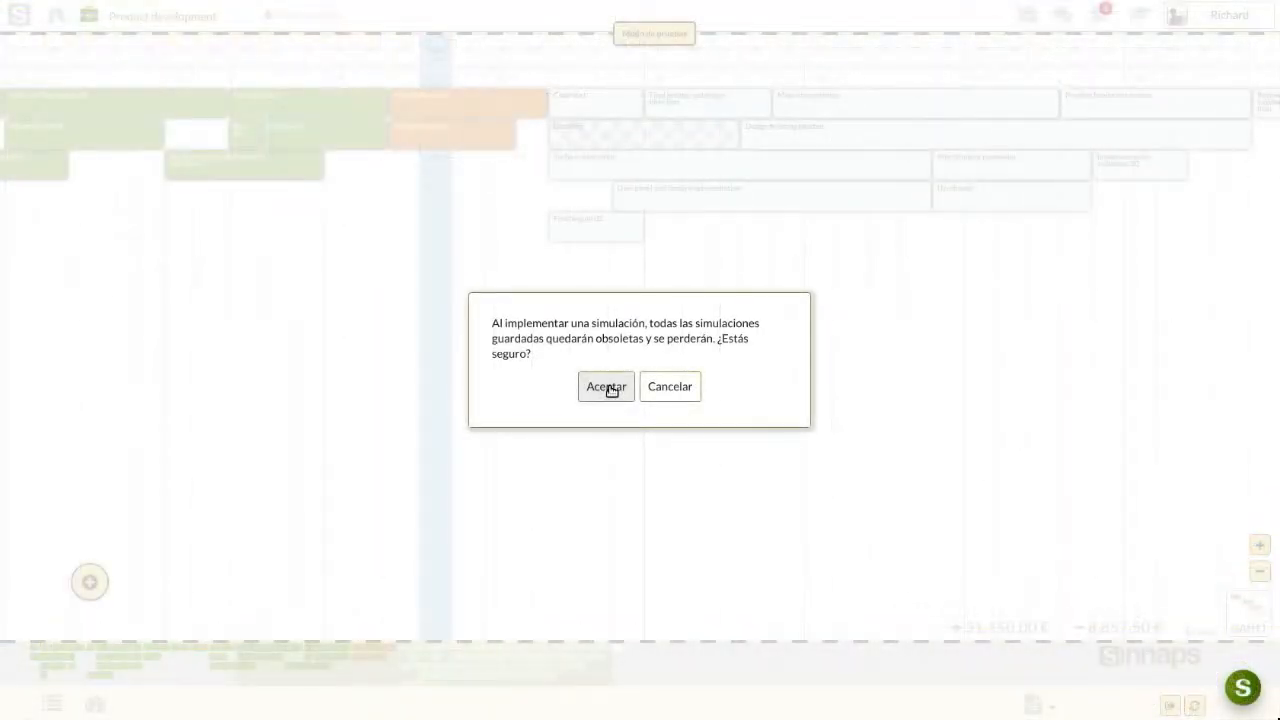
click(606, 387)
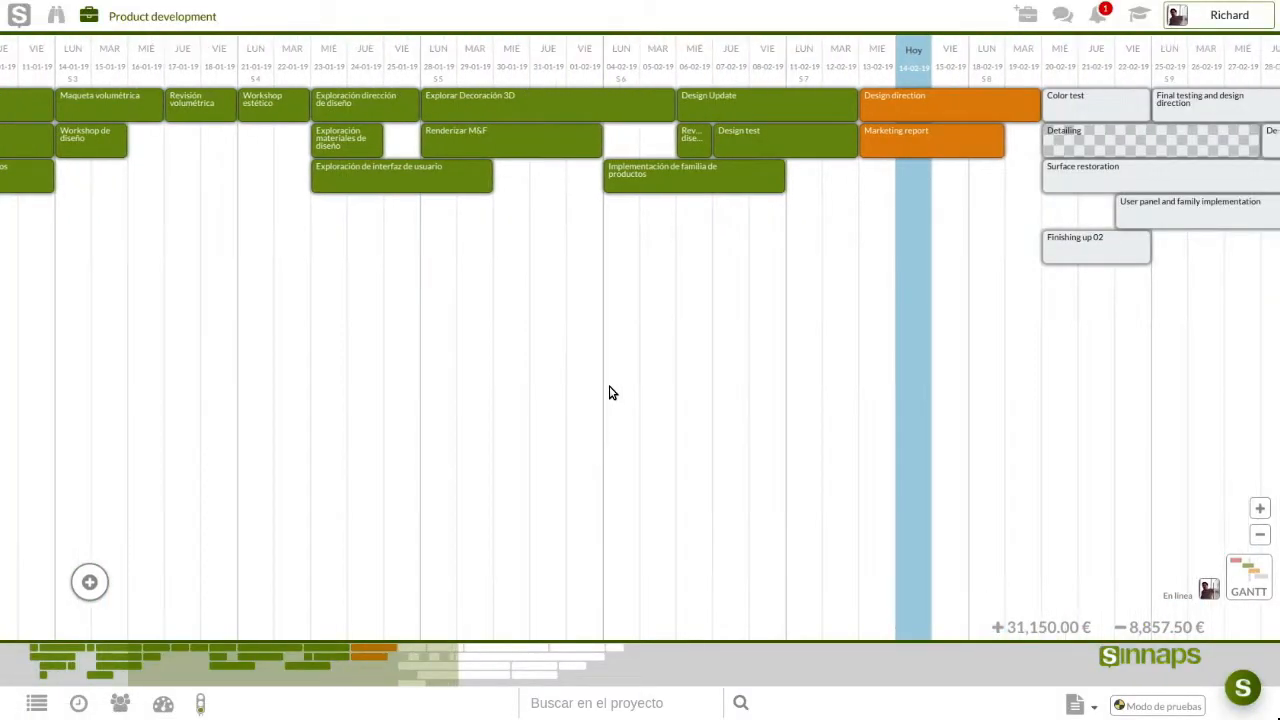
scroll(612, 393, down, 4)
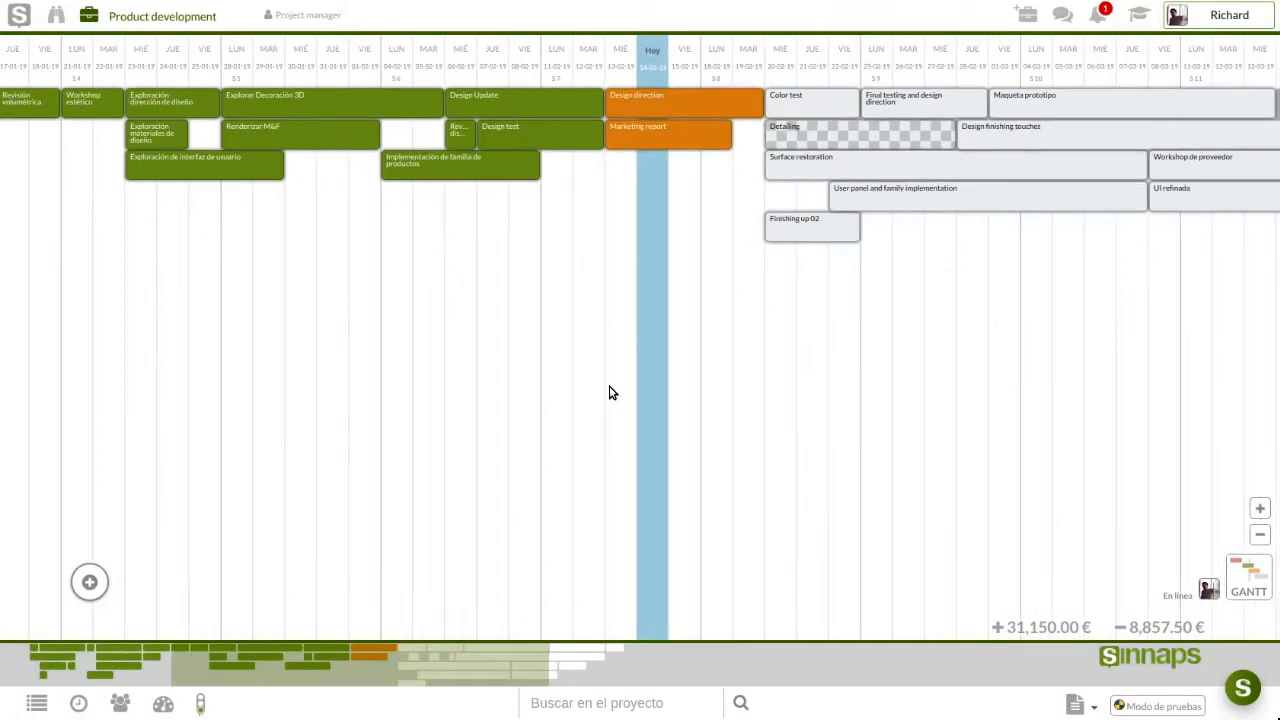
drag(940, 361, 640, 343)
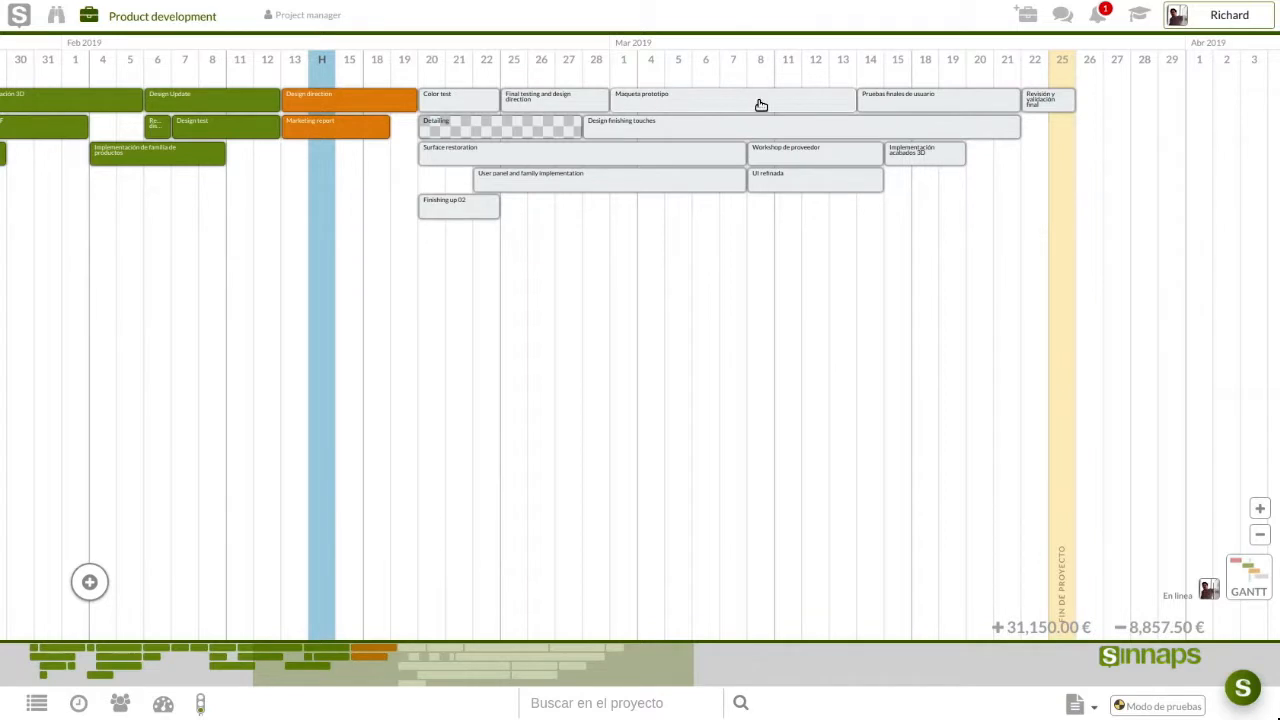
Review the Design direction task's detail panel, then close it
click(349, 107)
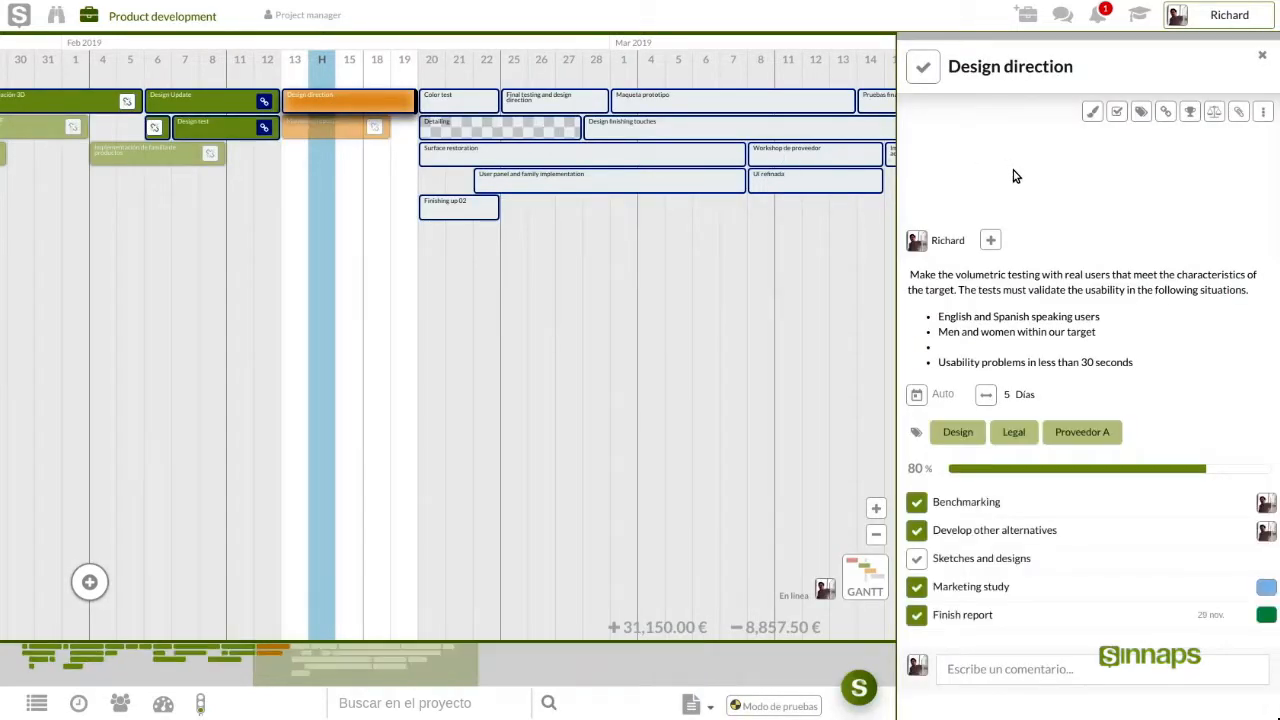
scroll(1014, 362, down, 1)
scroll(1014, 362, down, 6)
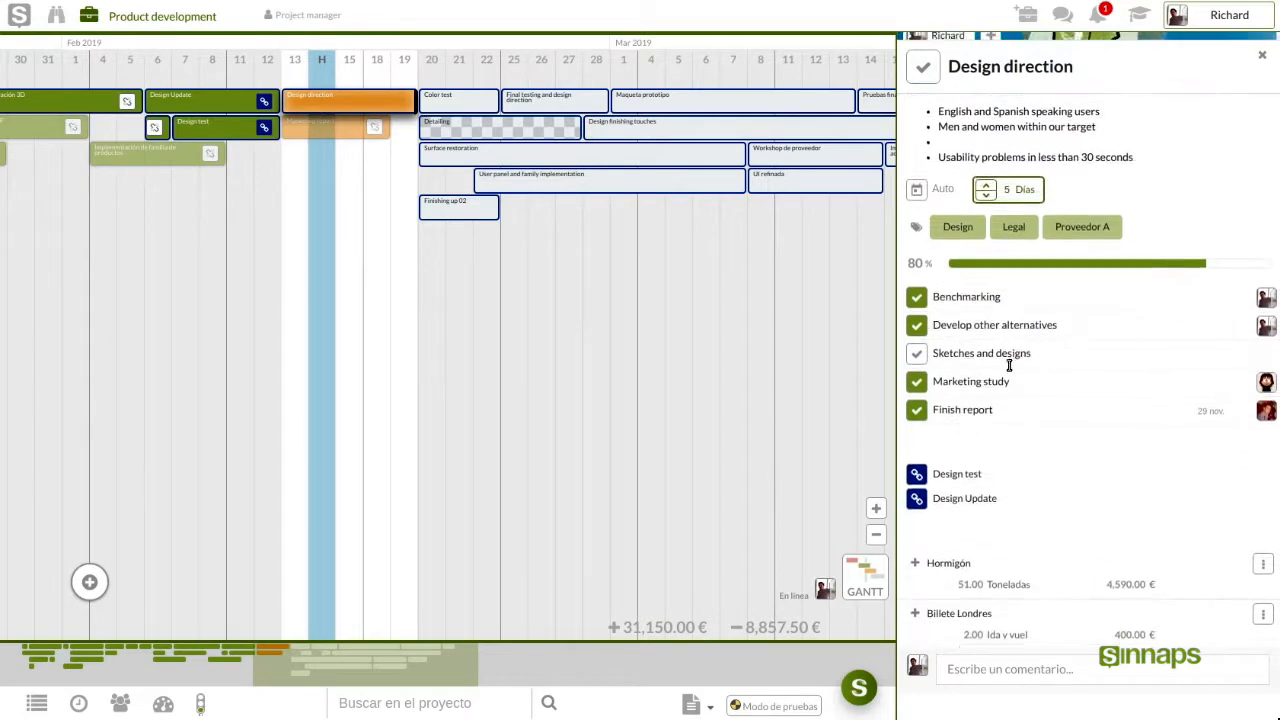
scroll(965, 490, up, 5)
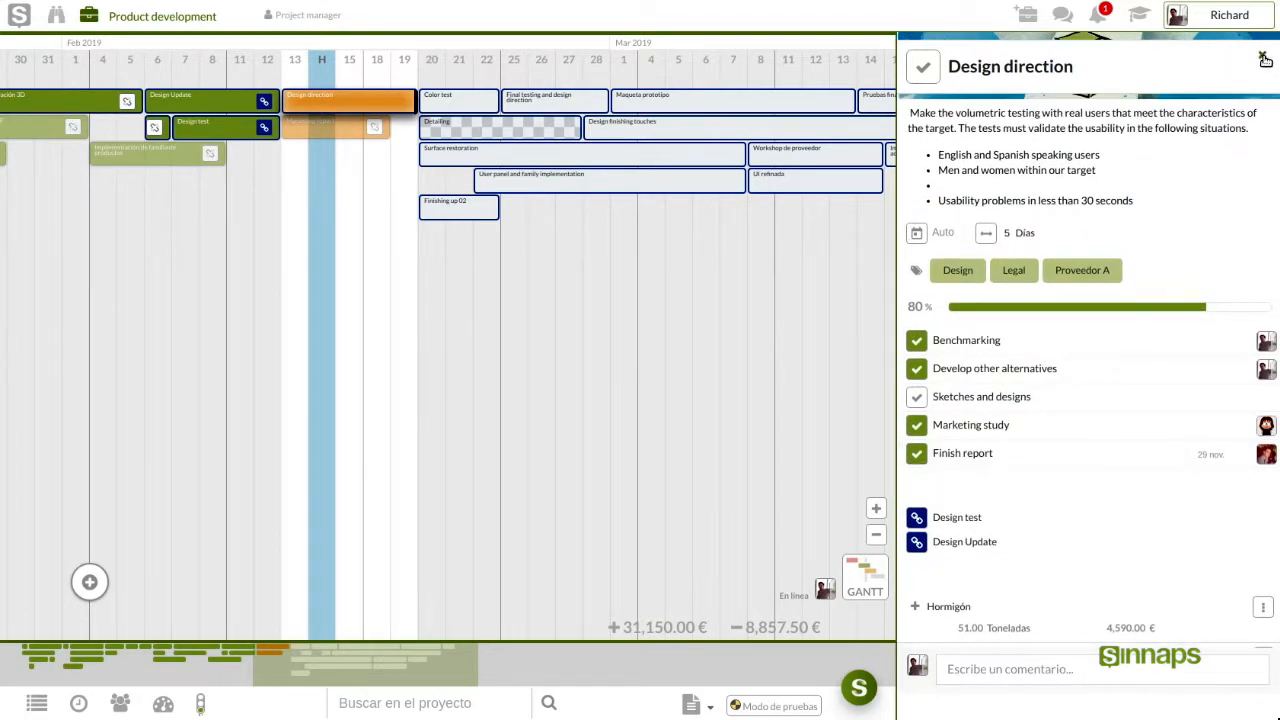
click(726, 513)
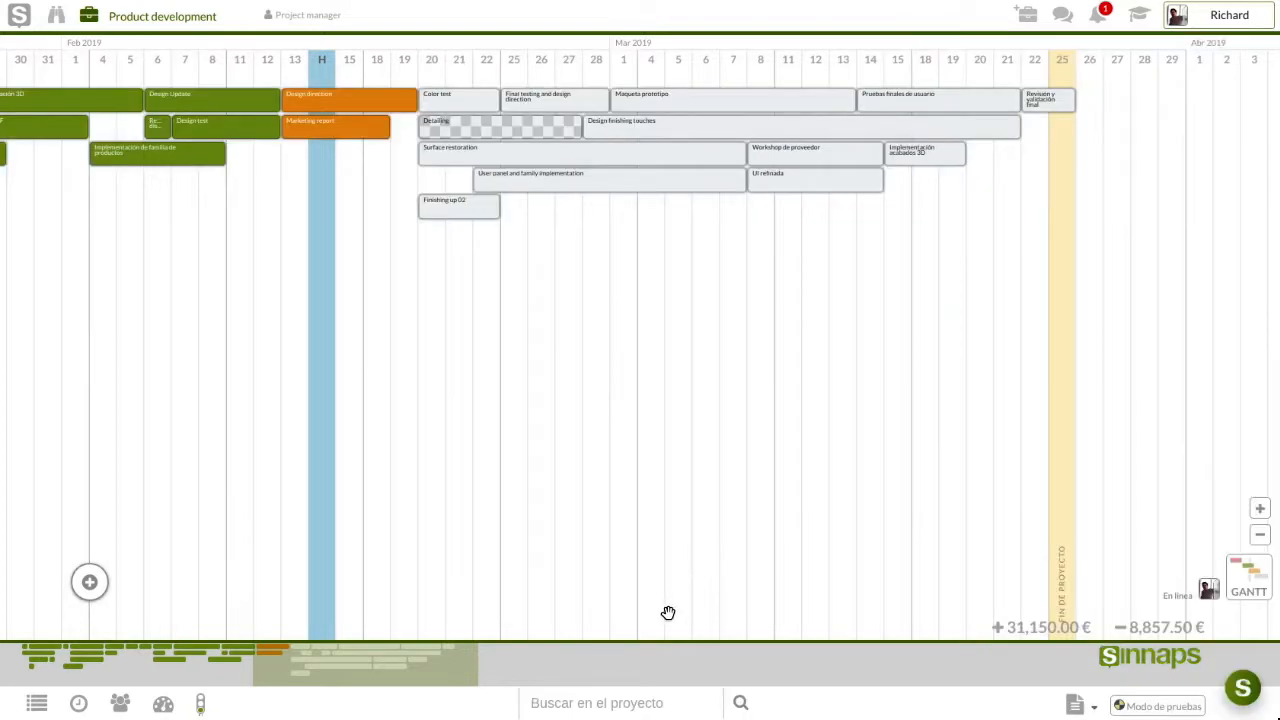
Inspect the 31,150.00 € budget figure to reveal its BAC tooltip
double_click(1025, 626)
triple_click(1025, 626)
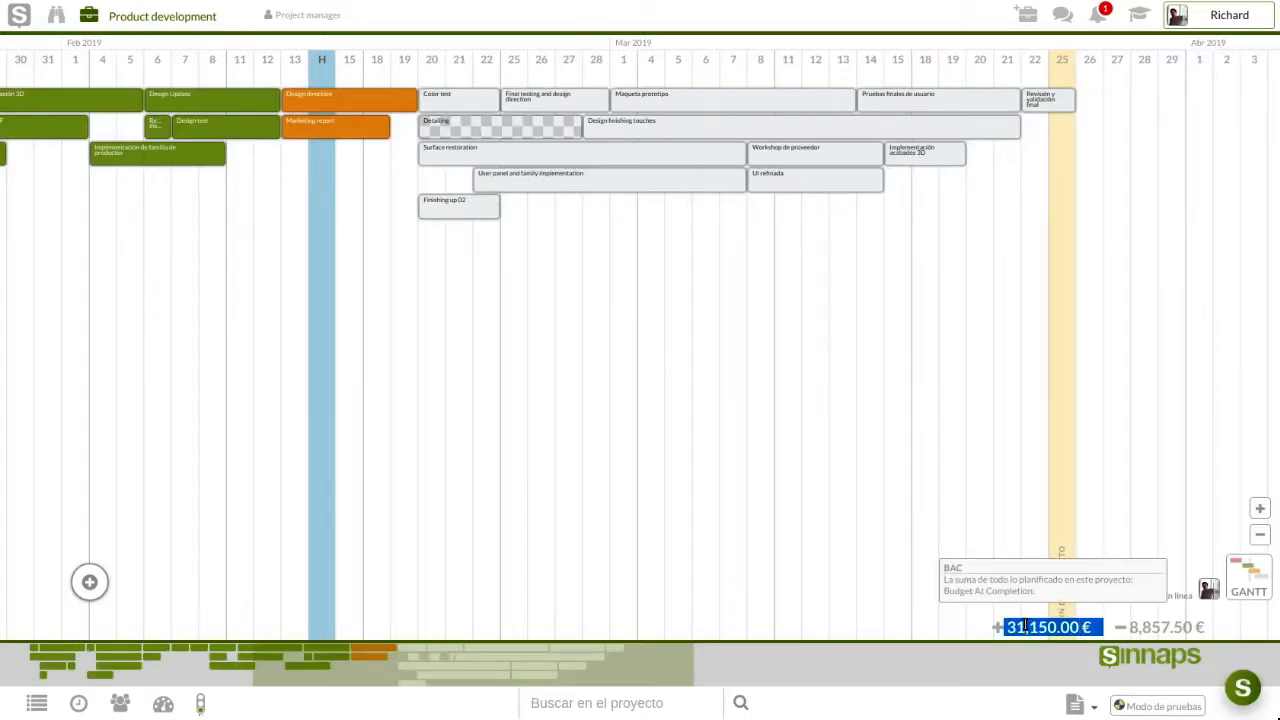
click(1025, 626)
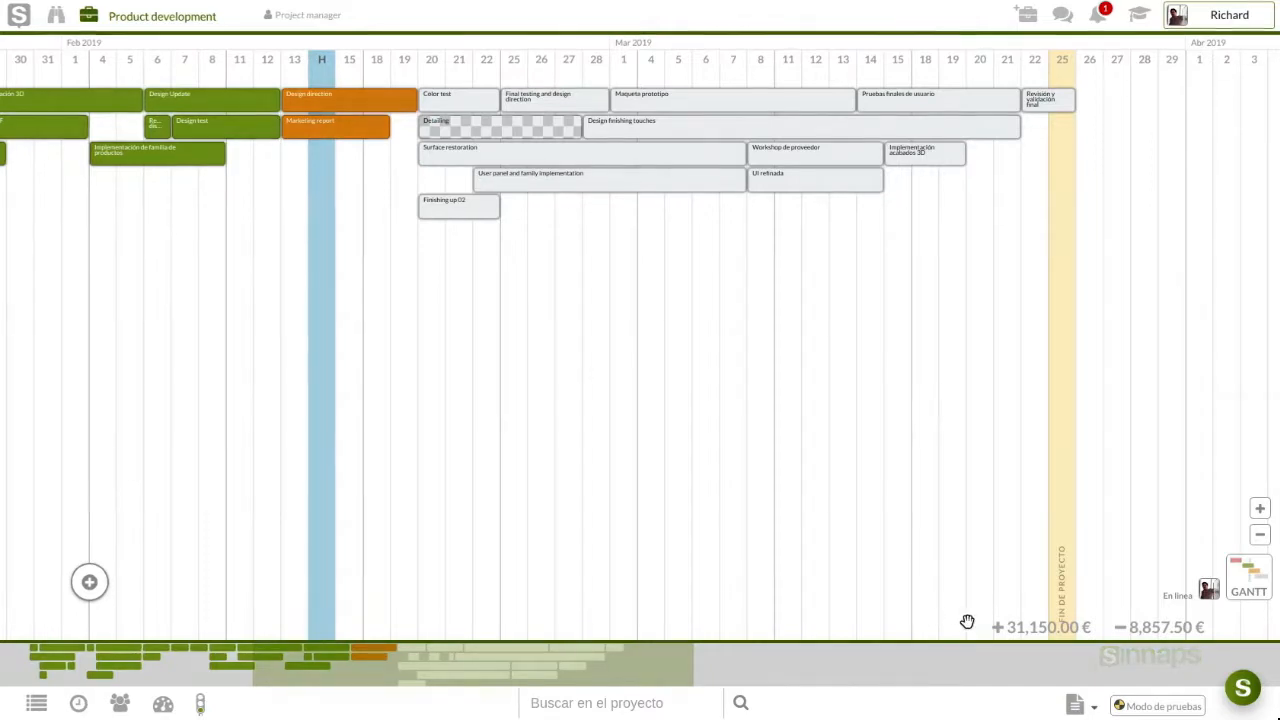
click(1157, 707)
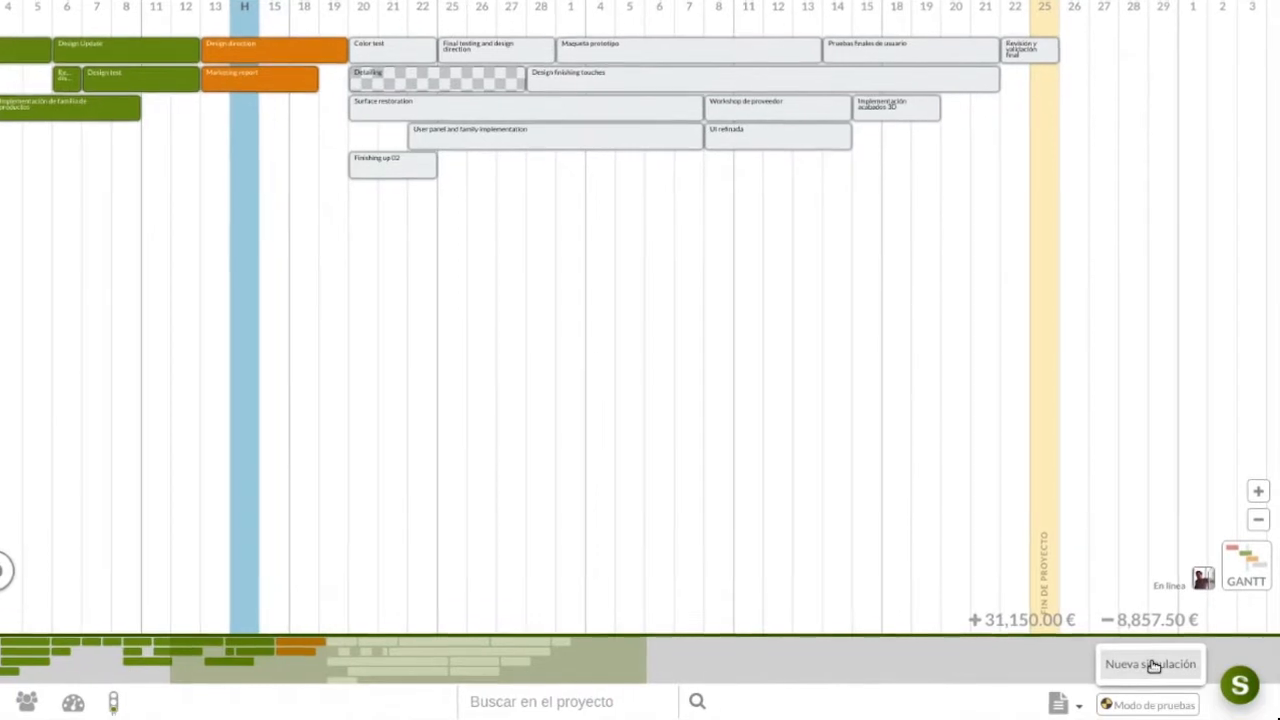
click(1082, 551)
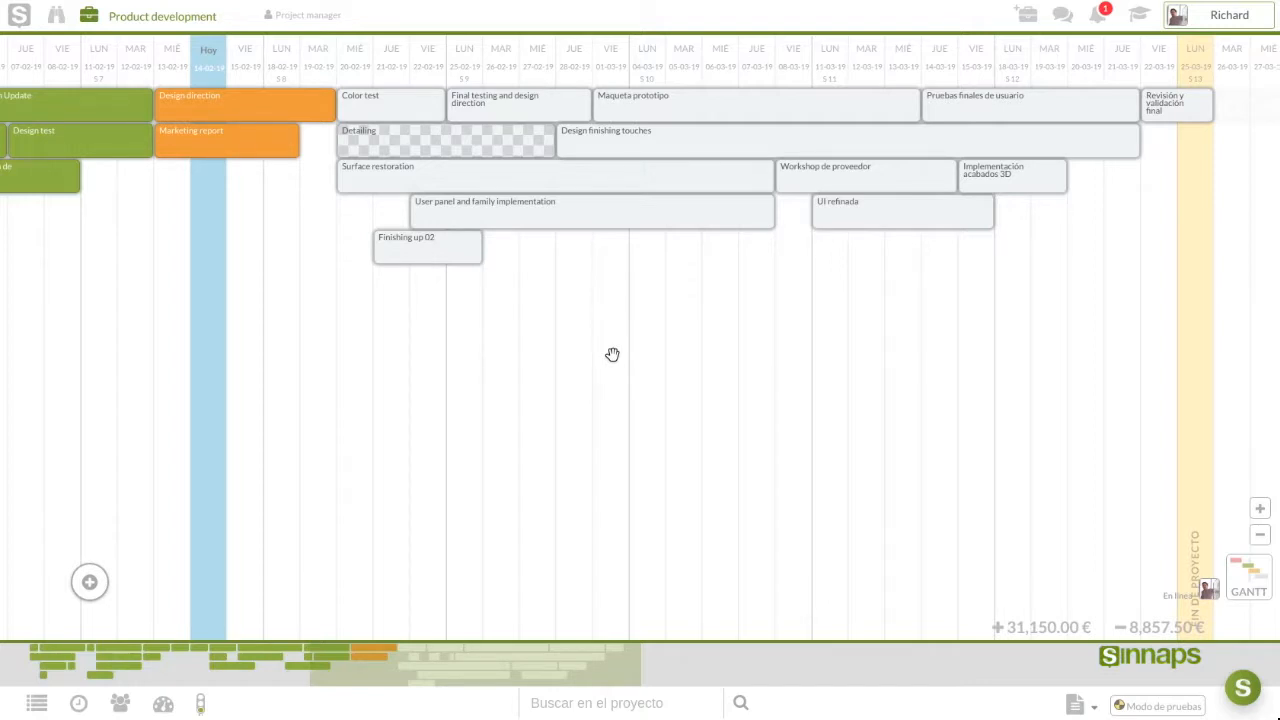
scroll(612, 354, down, 1)
scroll(612, 354, up, 1)
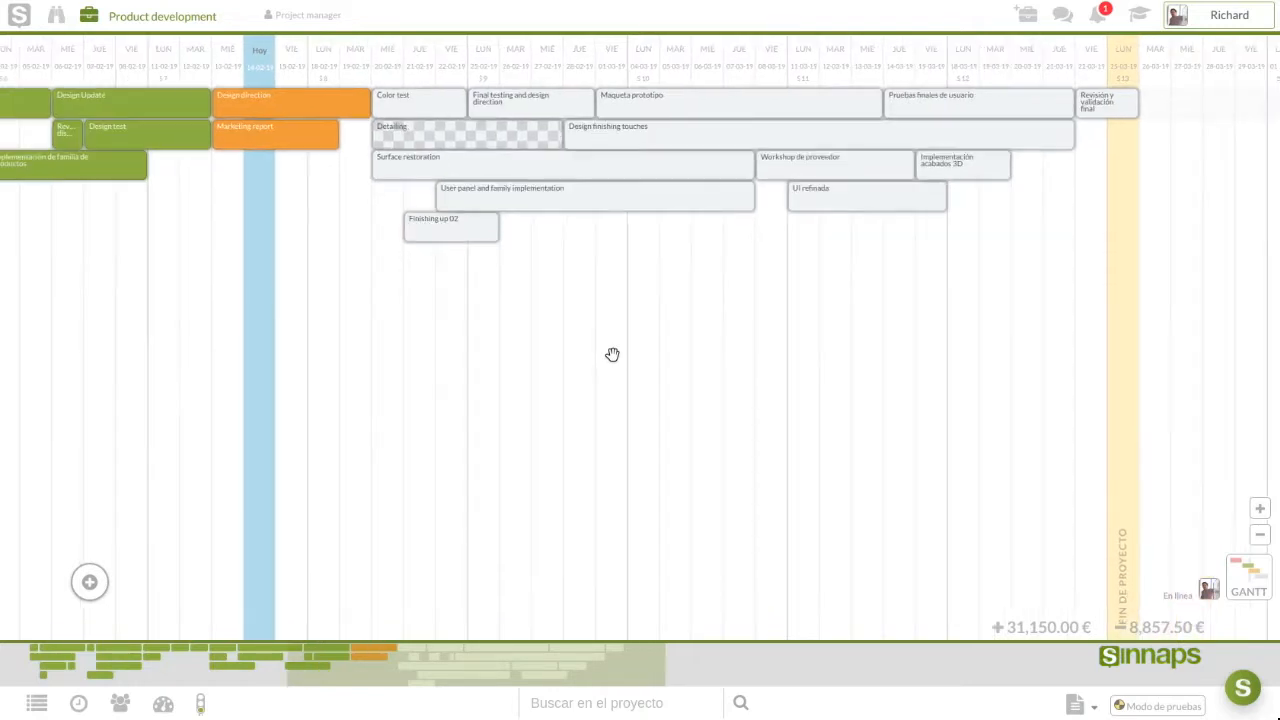
scroll(612, 354, up, 1)
drag(612, 354, 473, 355)
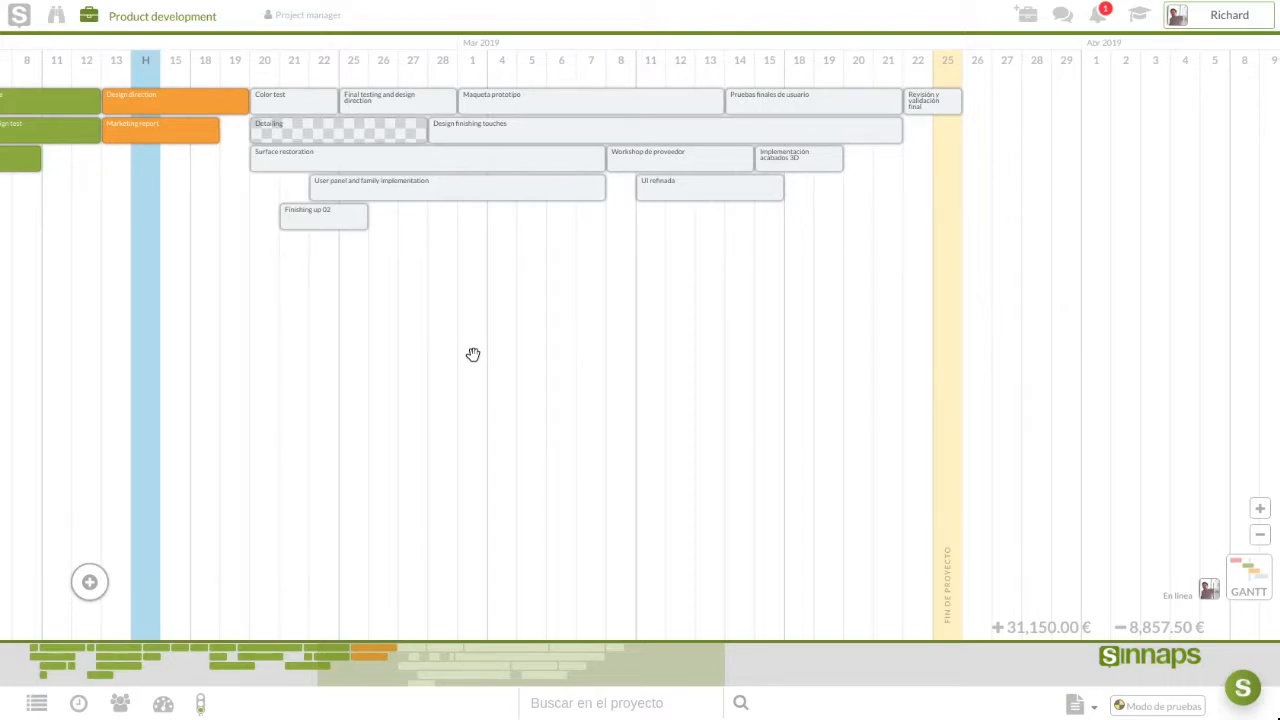
Plan a new Diseñador resource on Design direction, marked as a person
click(166, 99)
click(166, 99)
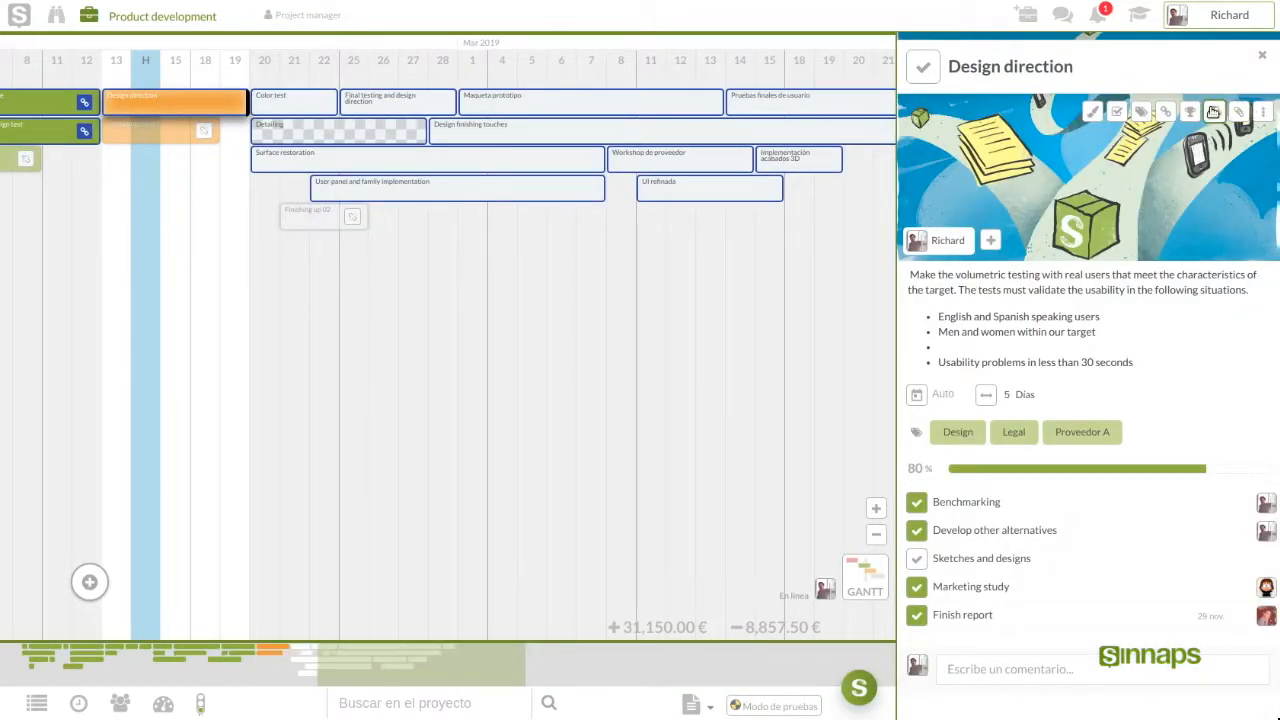
click(1214, 111)
click(1190, 113)
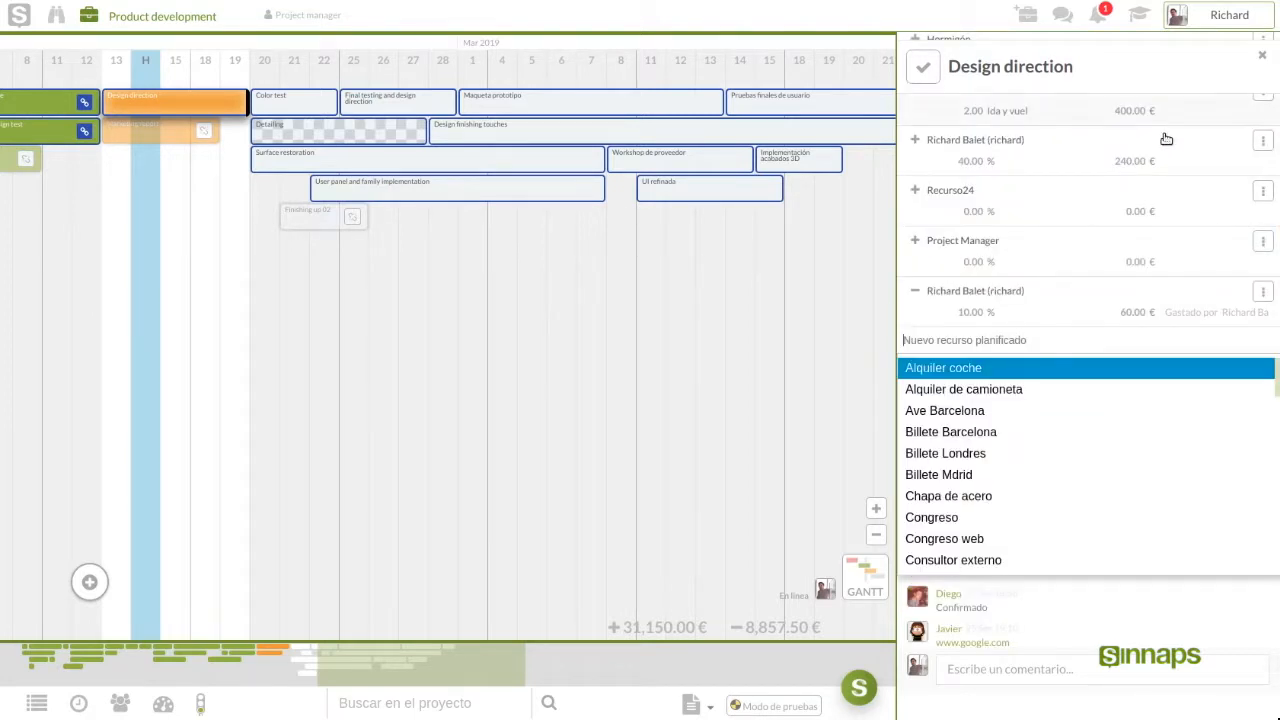
text(D)
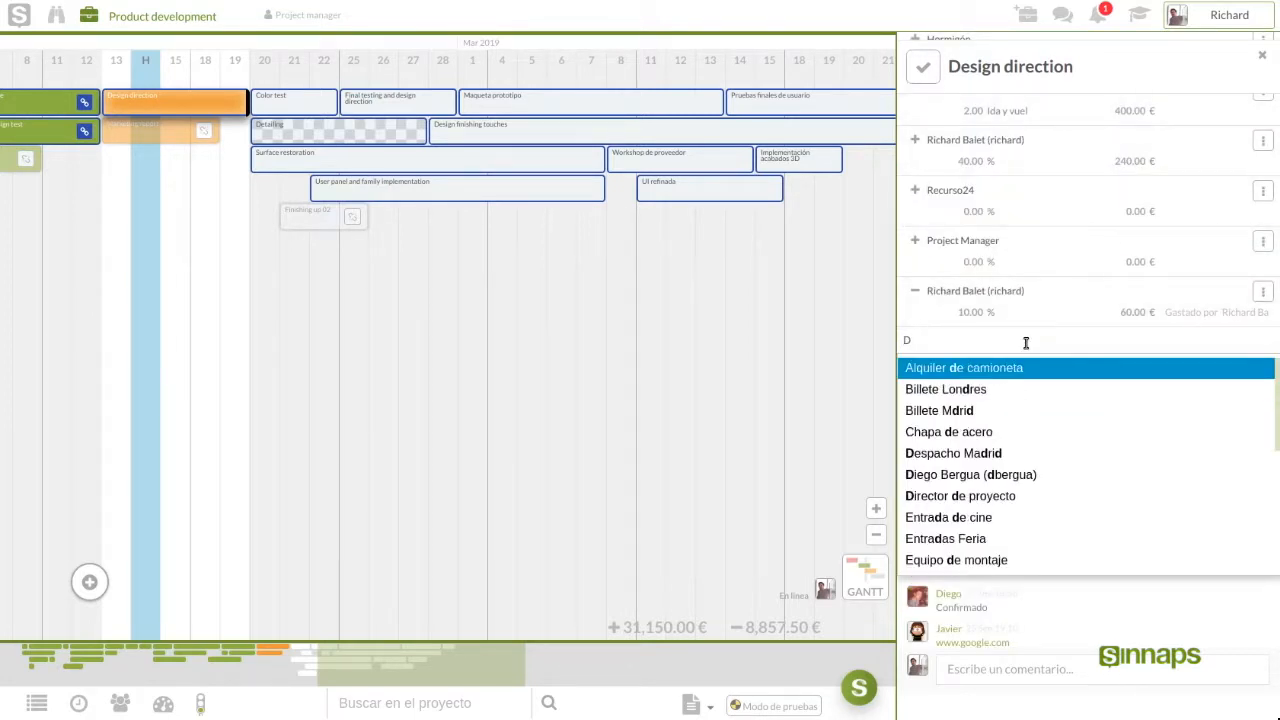
text(iseñador)
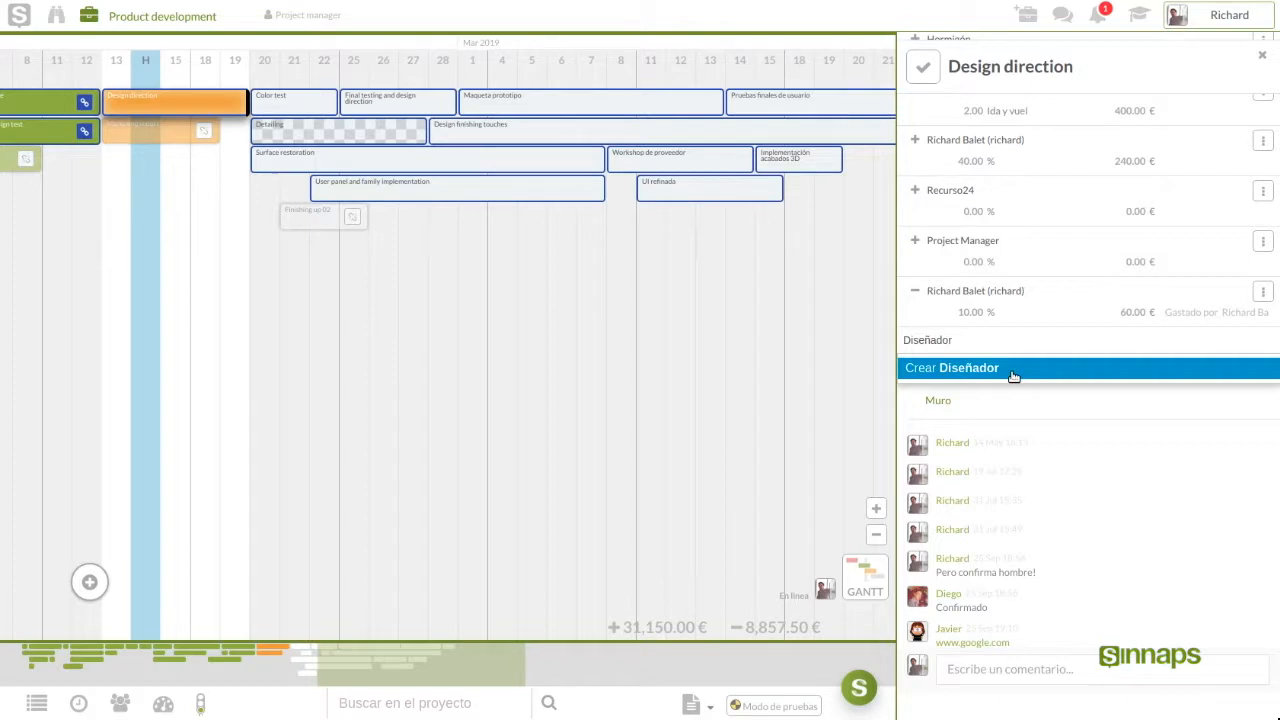
click(1013, 370)
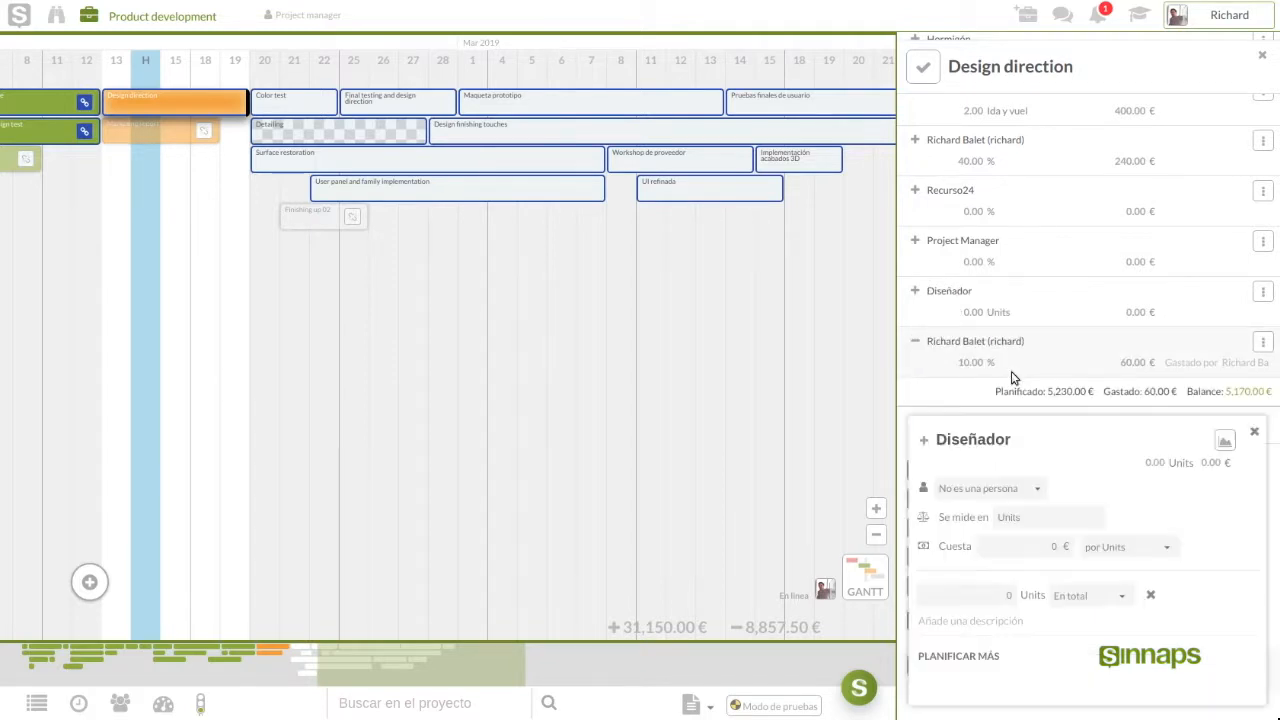
click(1020, 490)
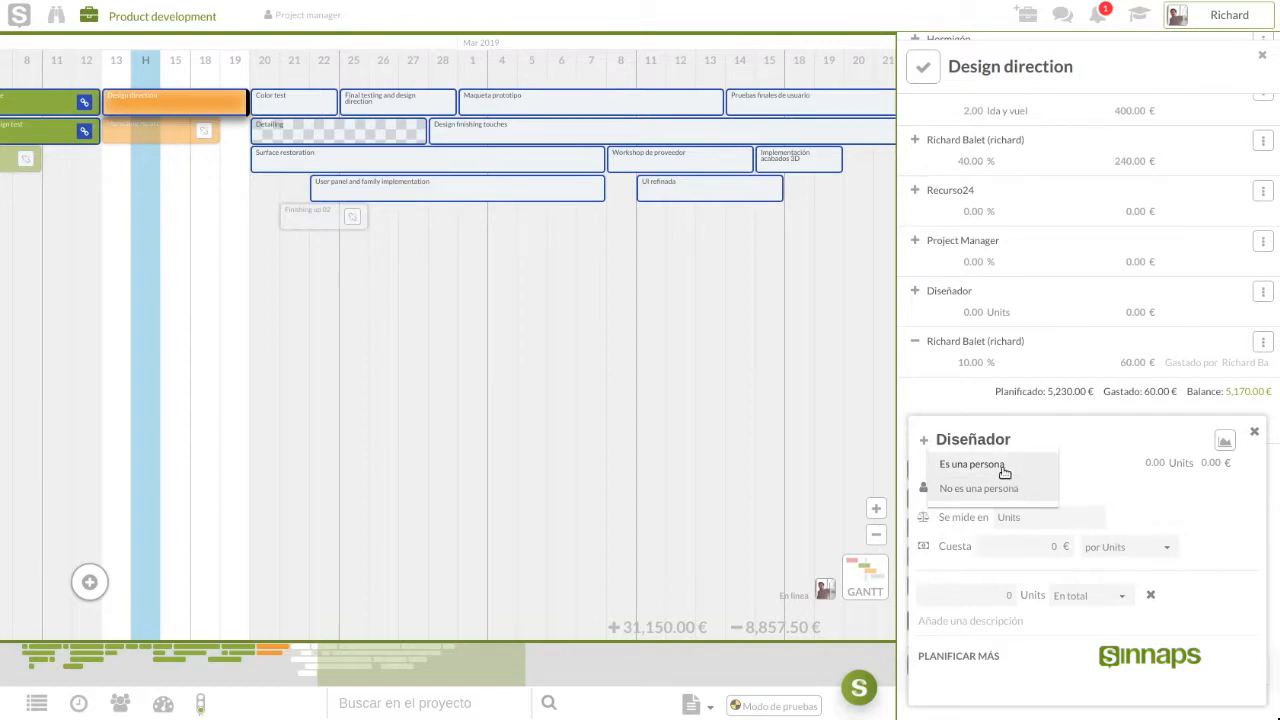
click(1002, 466)
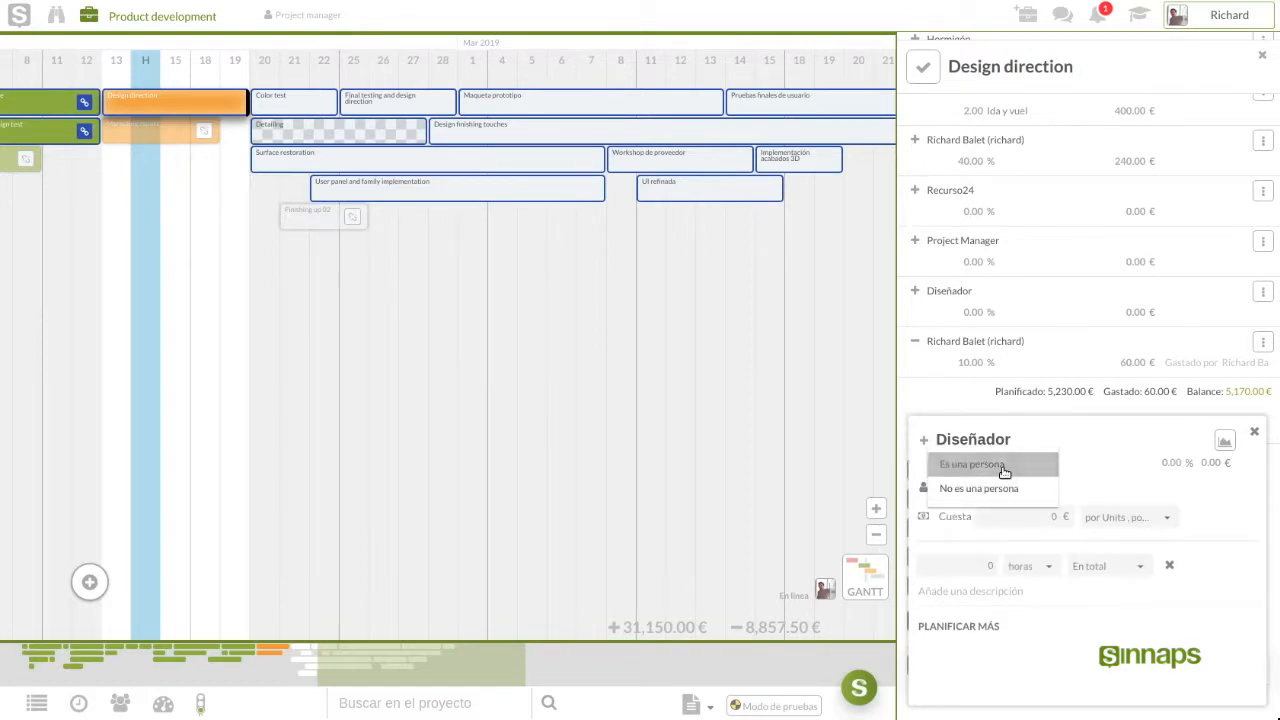
click(1256, 434)
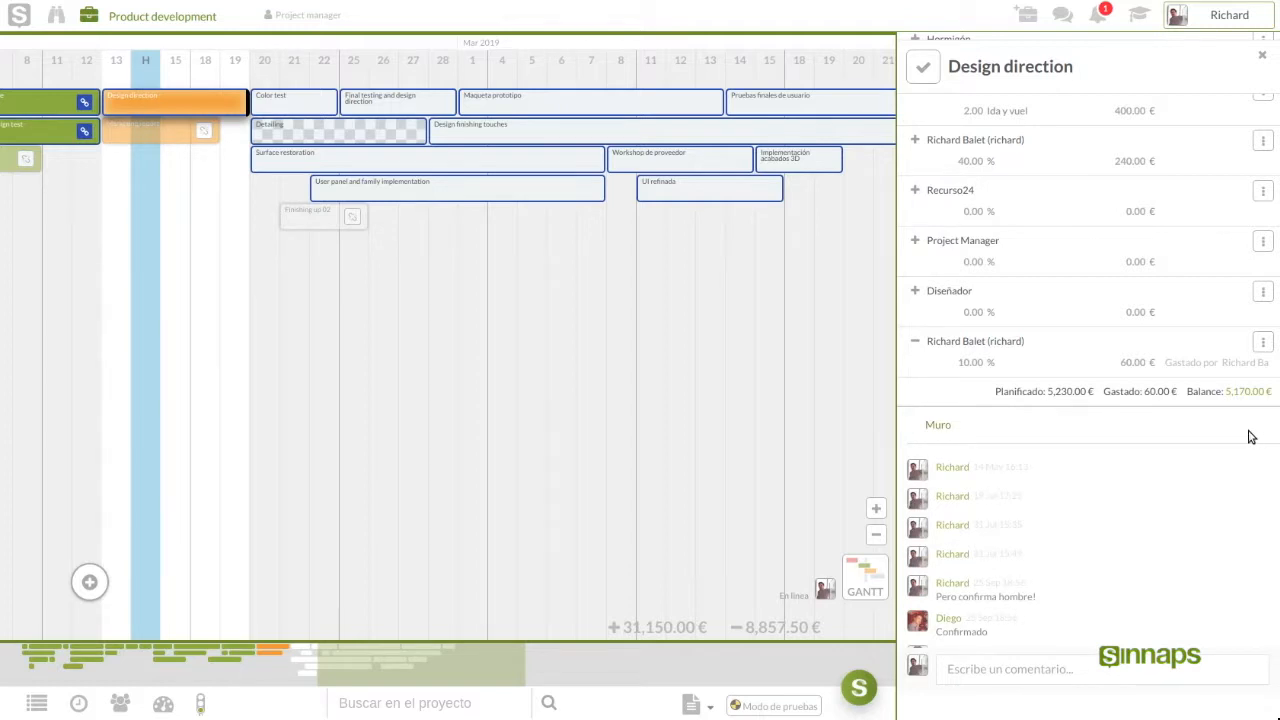
click(1262, 57)
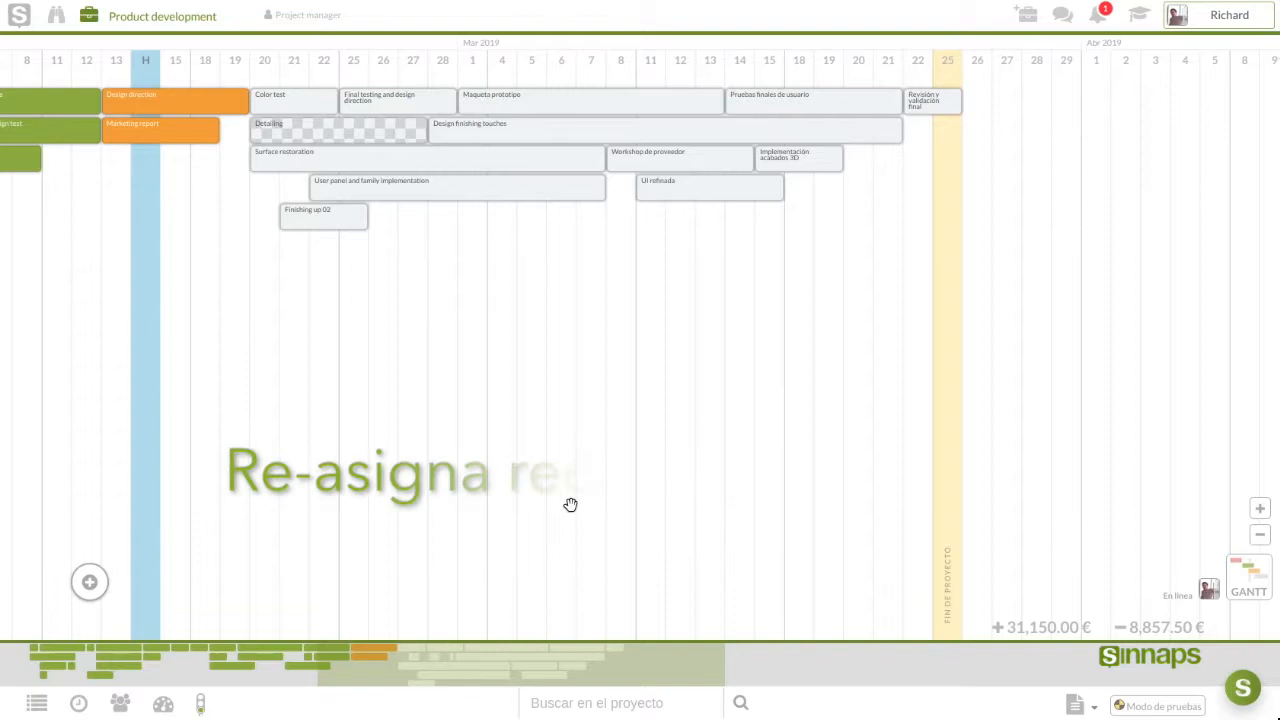
In the Team list, hand the project owner's work to Project Manager across the project
click(119, 703)
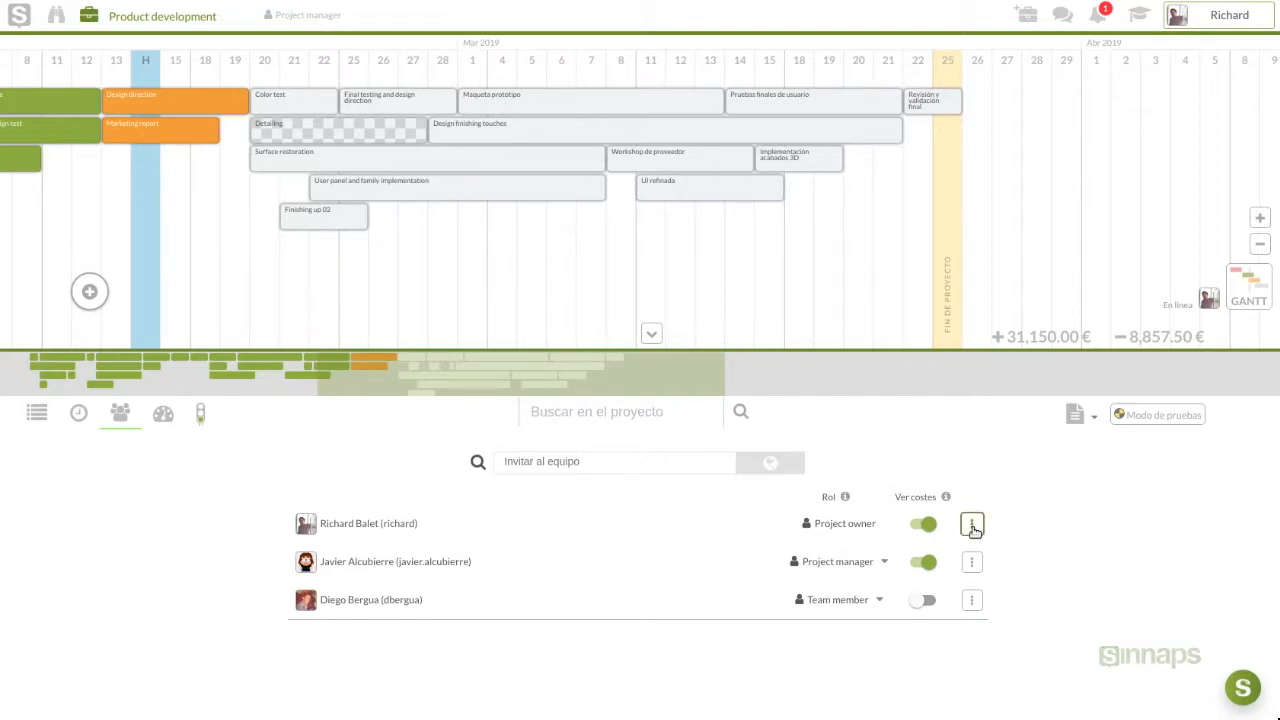
click(973, 527)
mouse_move(929, 537)
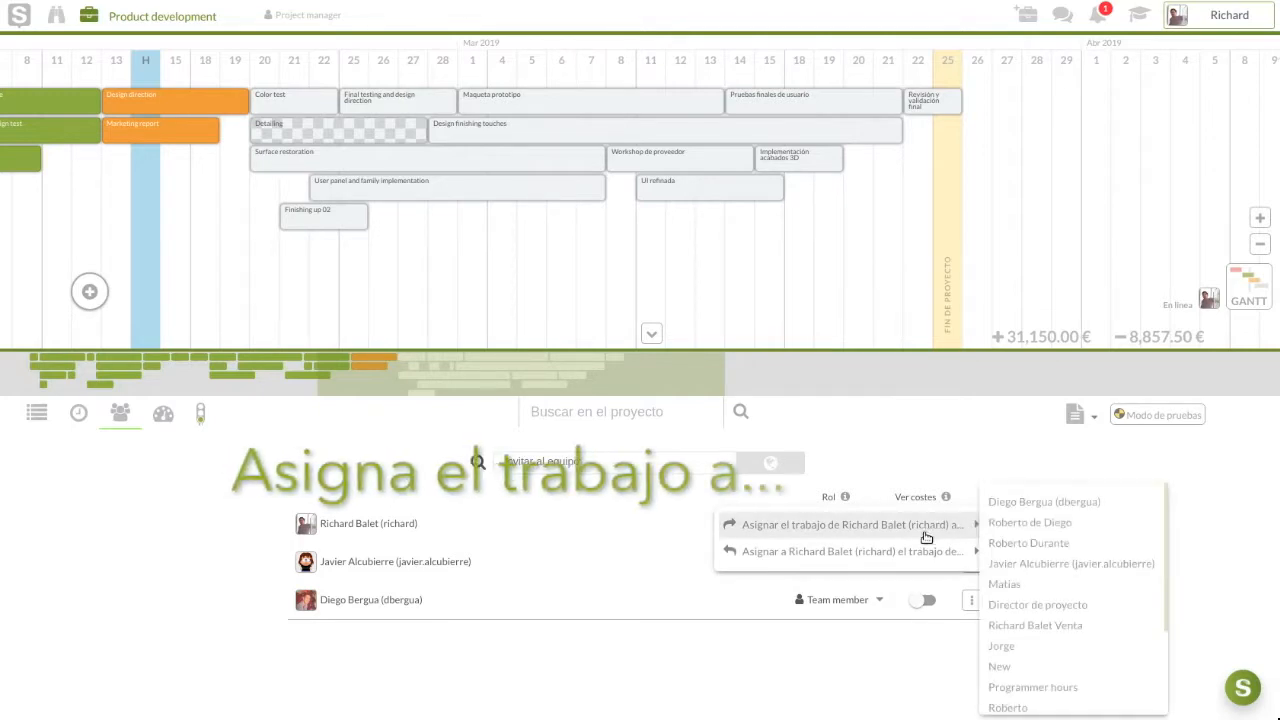
scroll(1034, 541, down, 5)
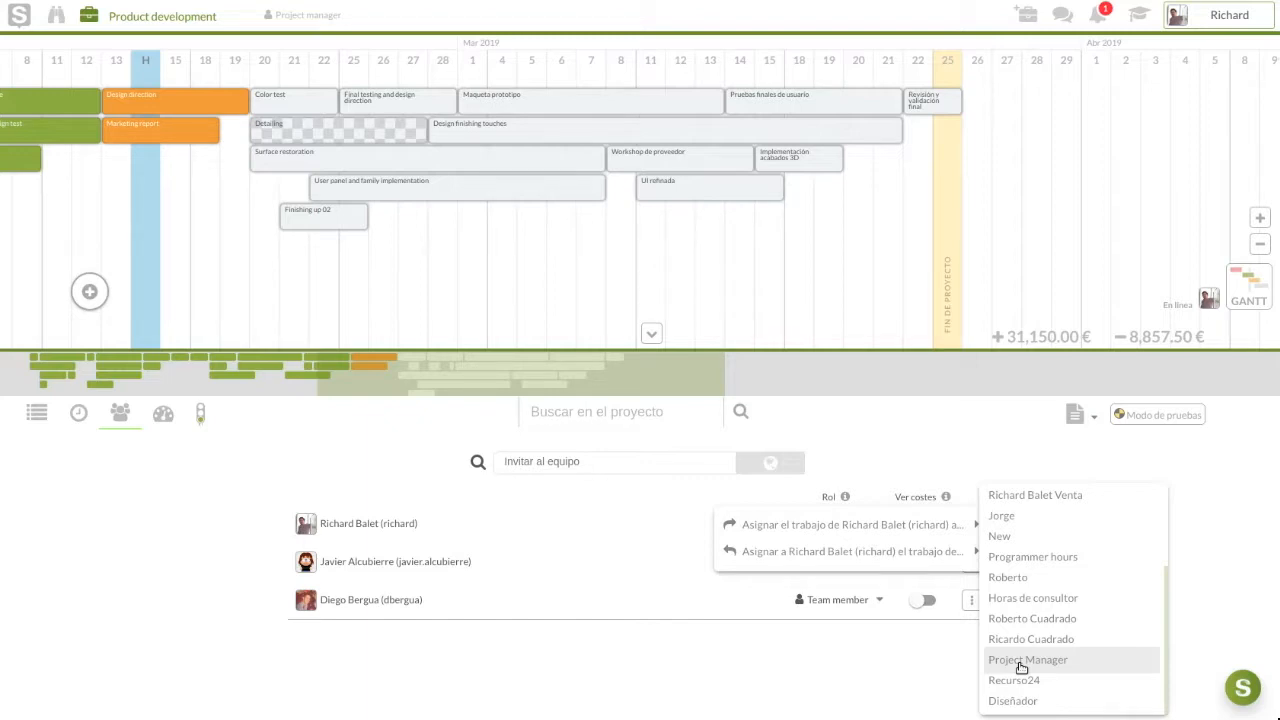
click(1021, 662)
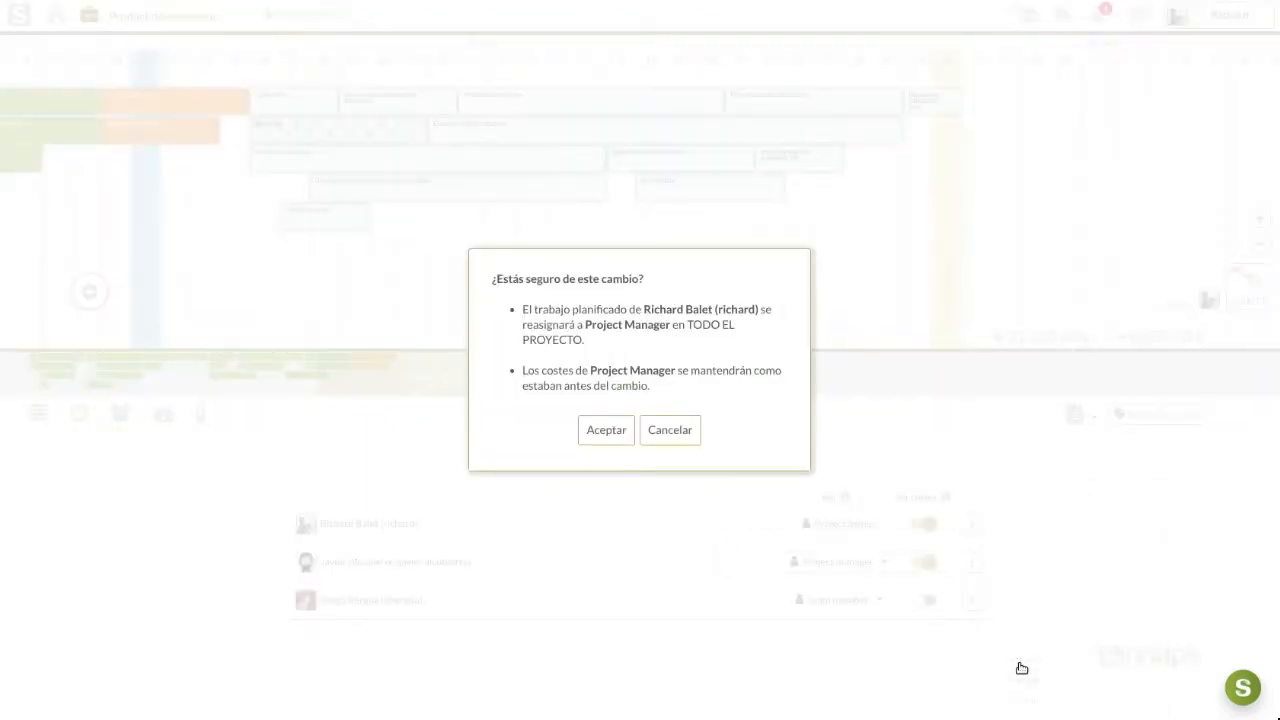
click(602, 431)
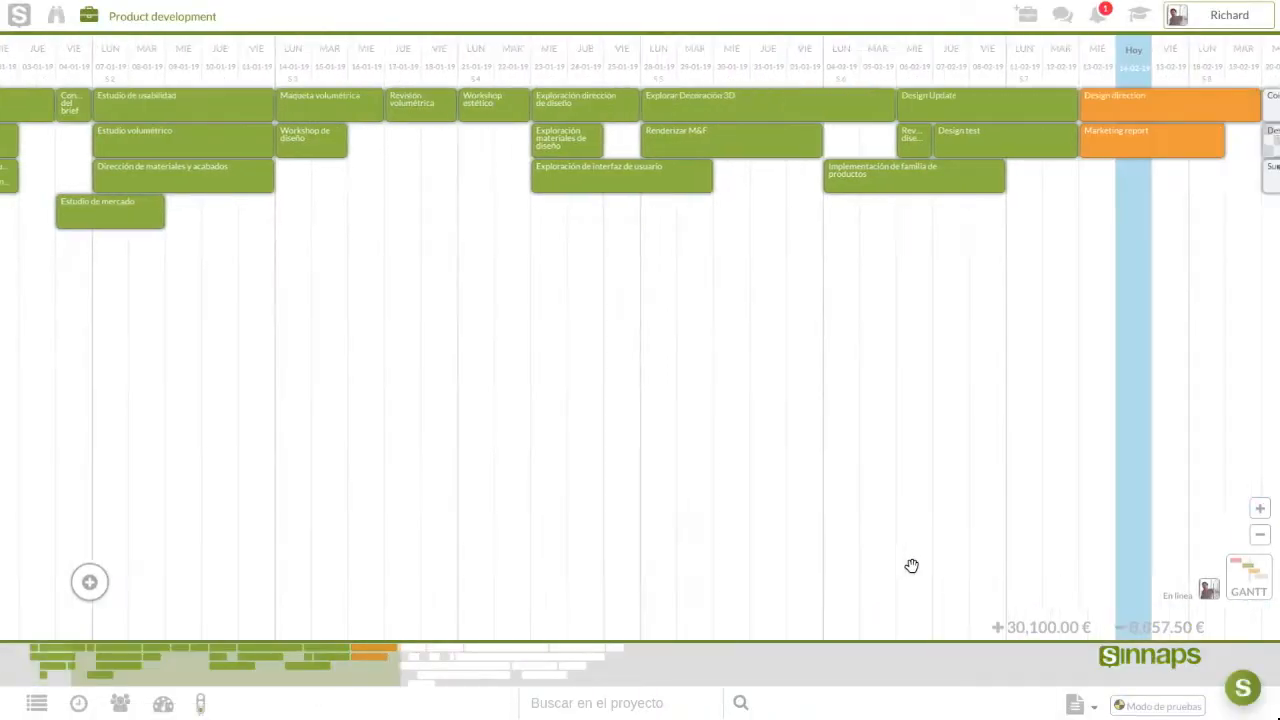
click(120, 703)
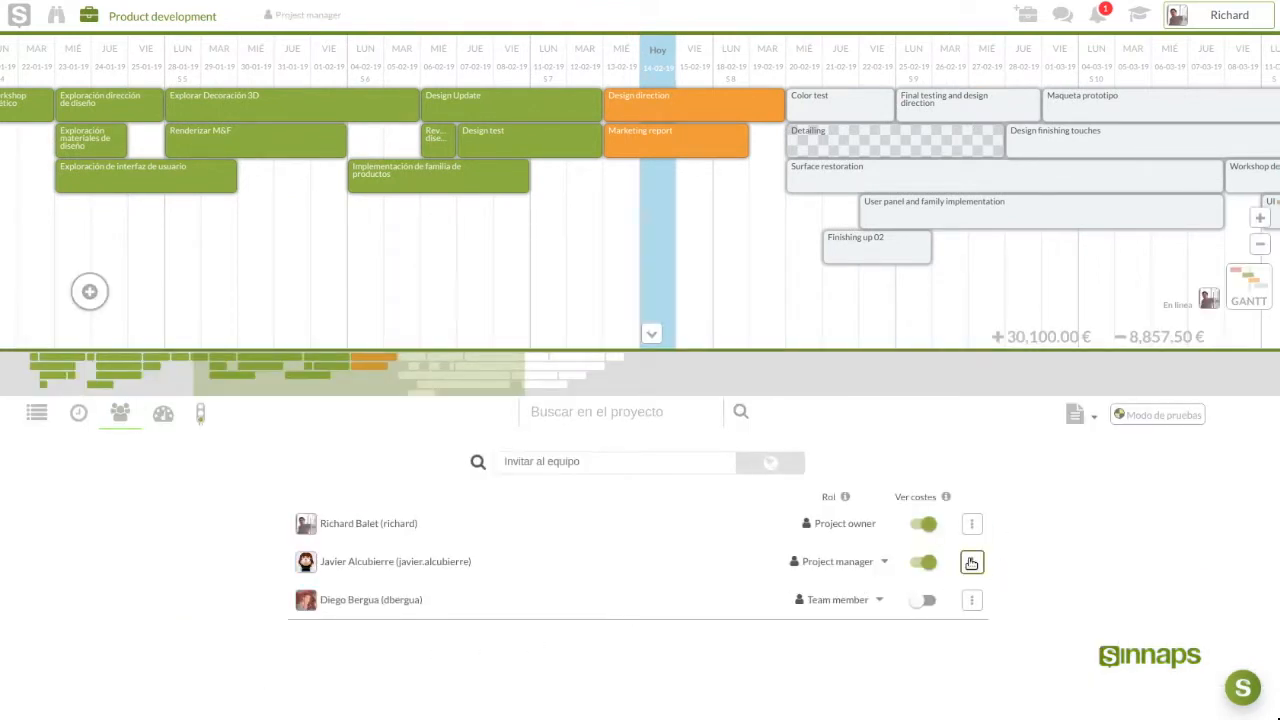
click(972, 563)
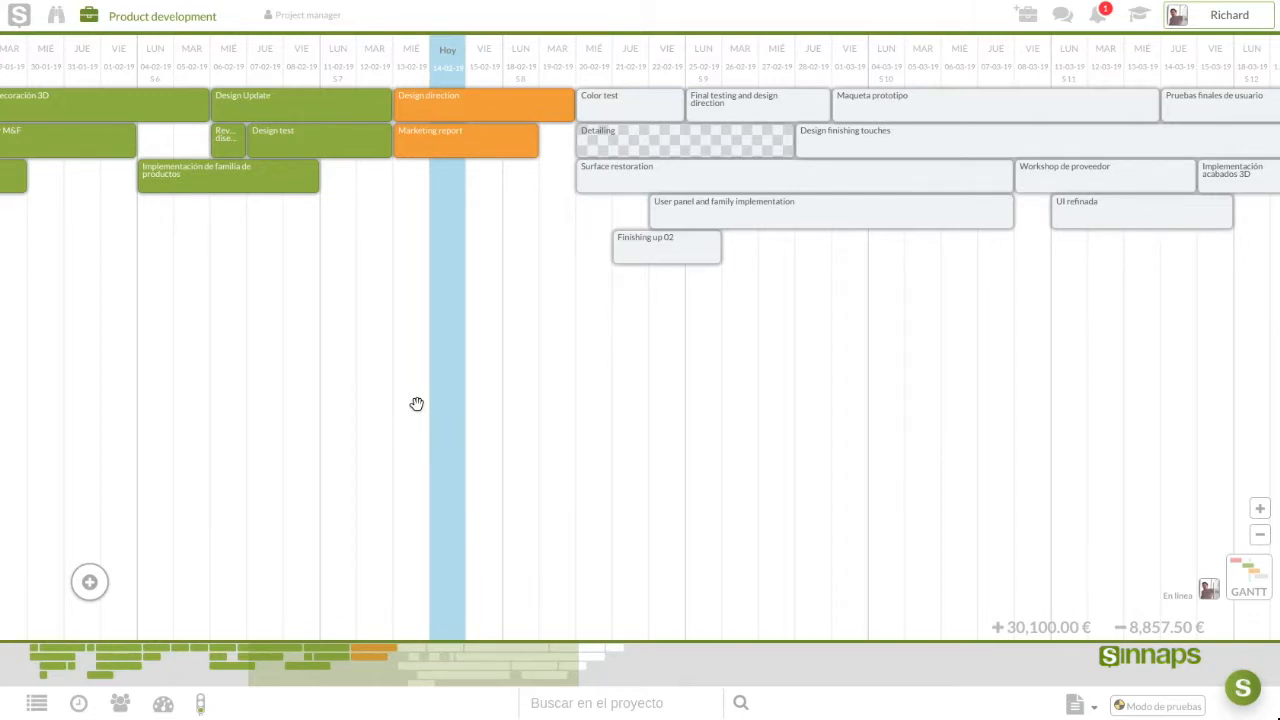
drag(417, 403, 69, 401)
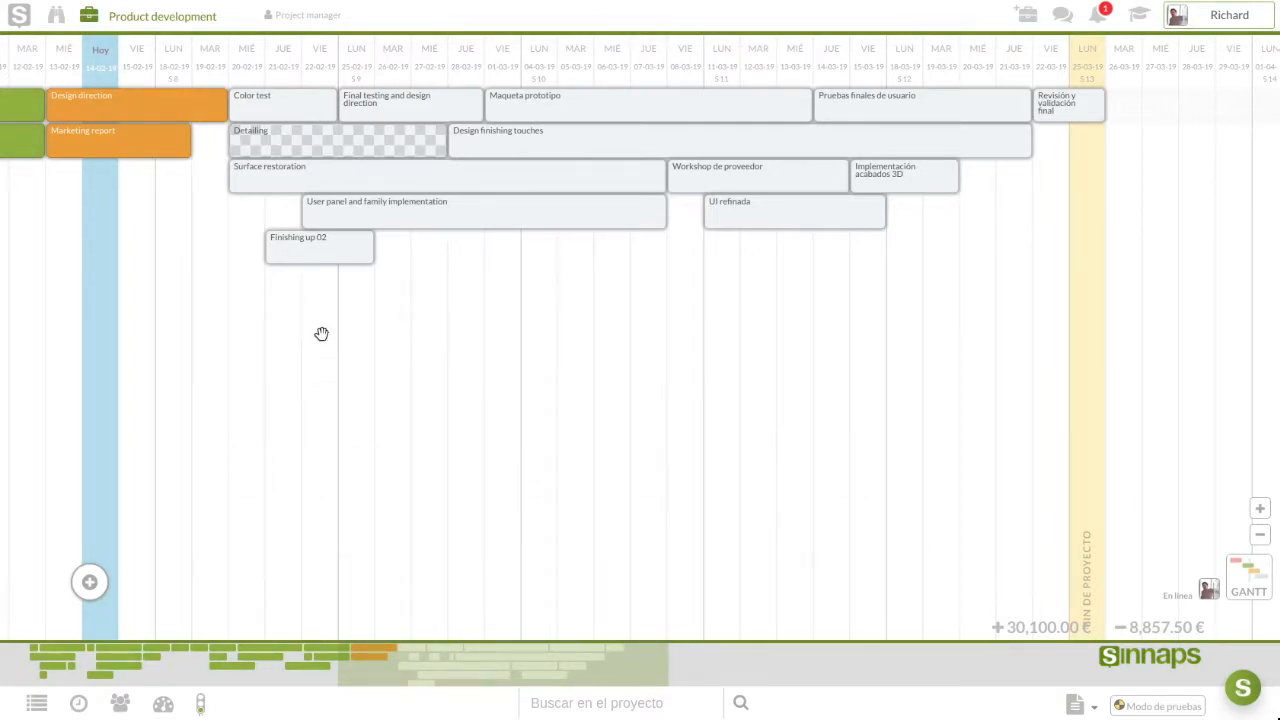
Link Finishing up 02 after Design direction and set its start to automatic
click(306, 253)
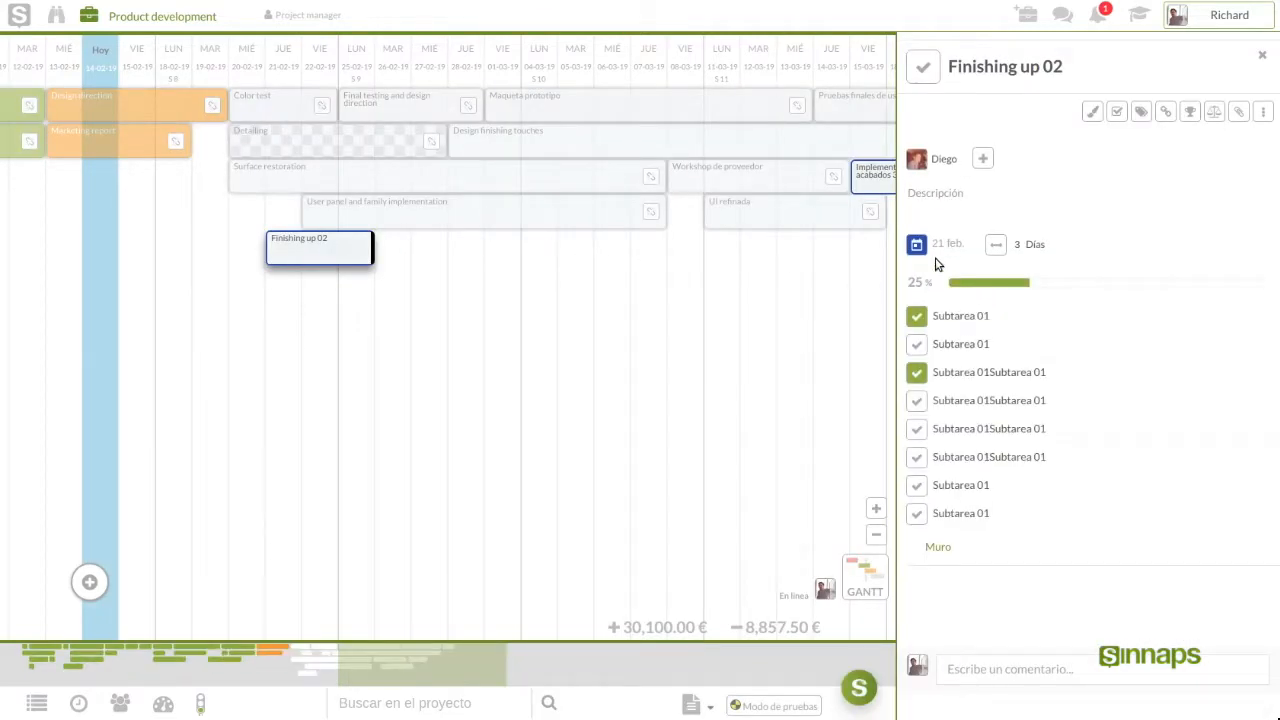
click(211, 106)
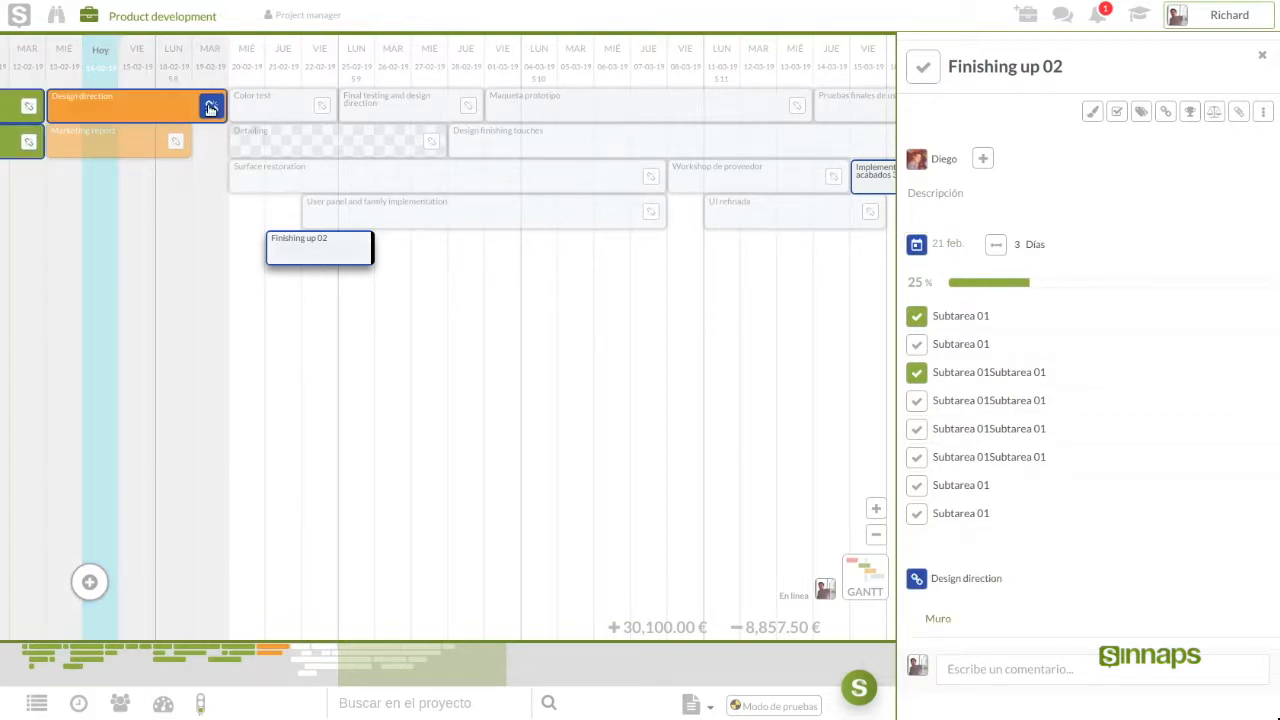
click(968, 247)
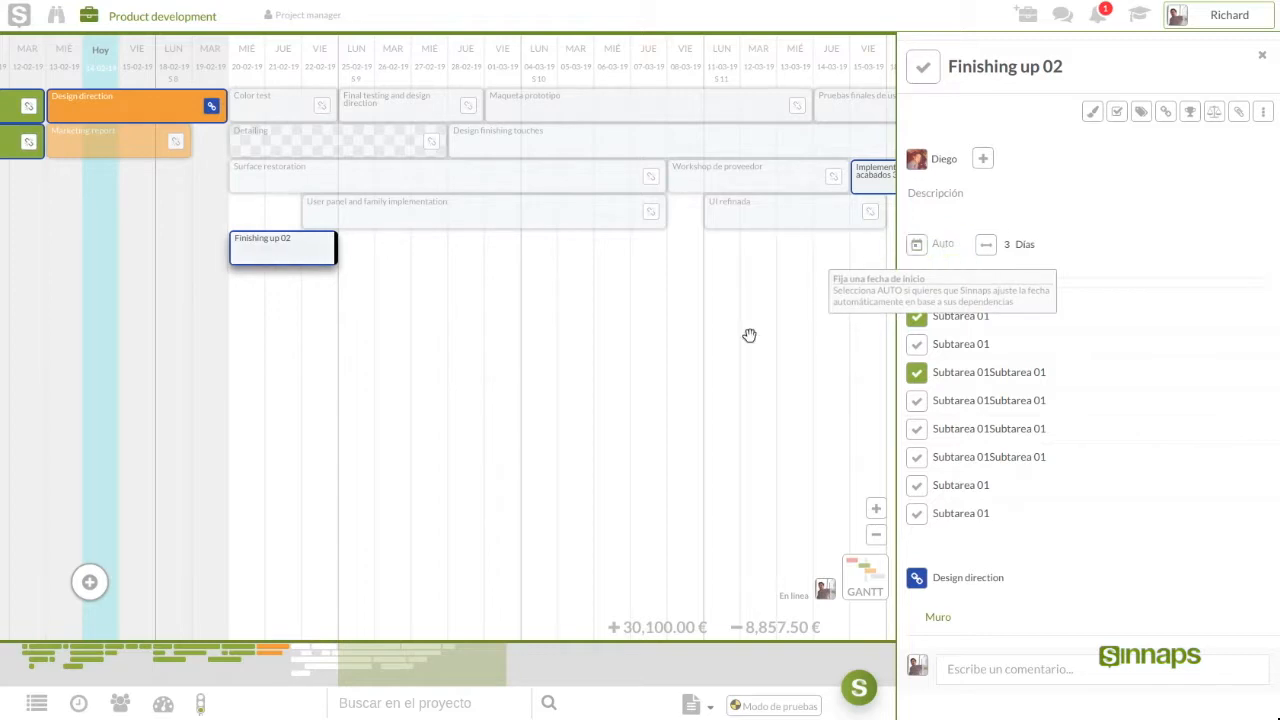
Make UI refinada depend on Surface restoration with an automatic start date
drag(680, 351, 380, 371)
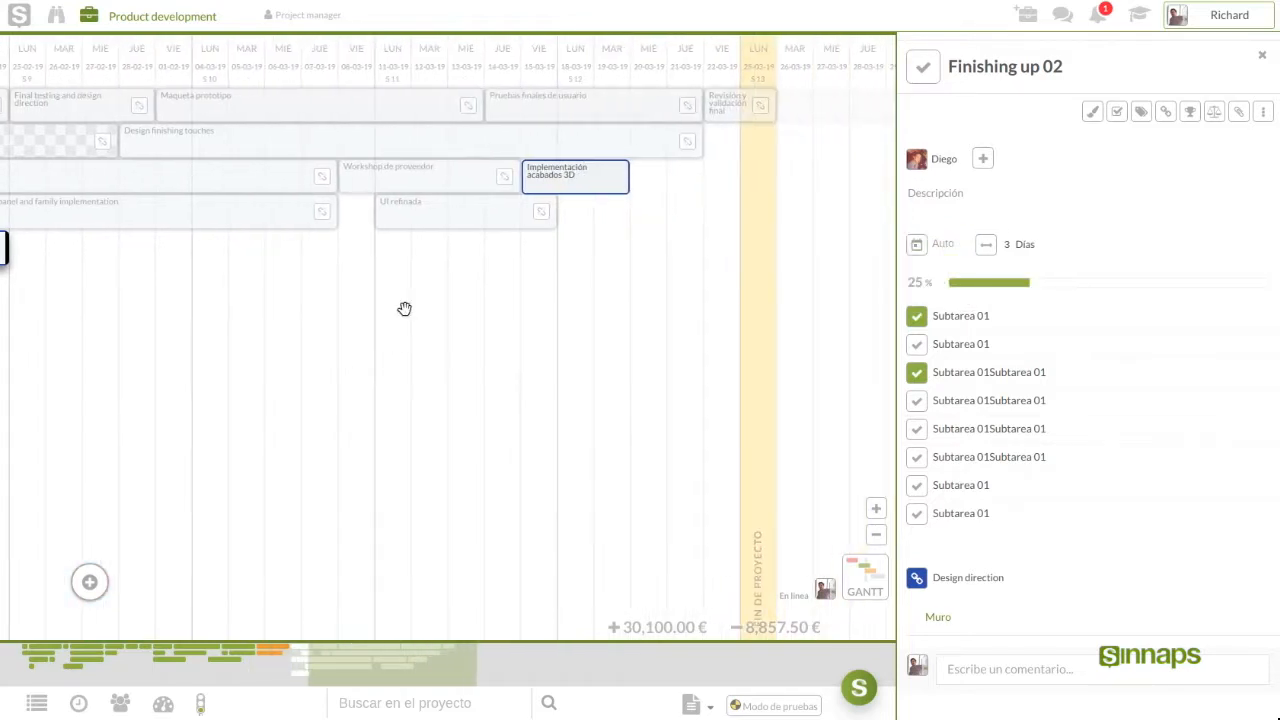
click(417, 217)
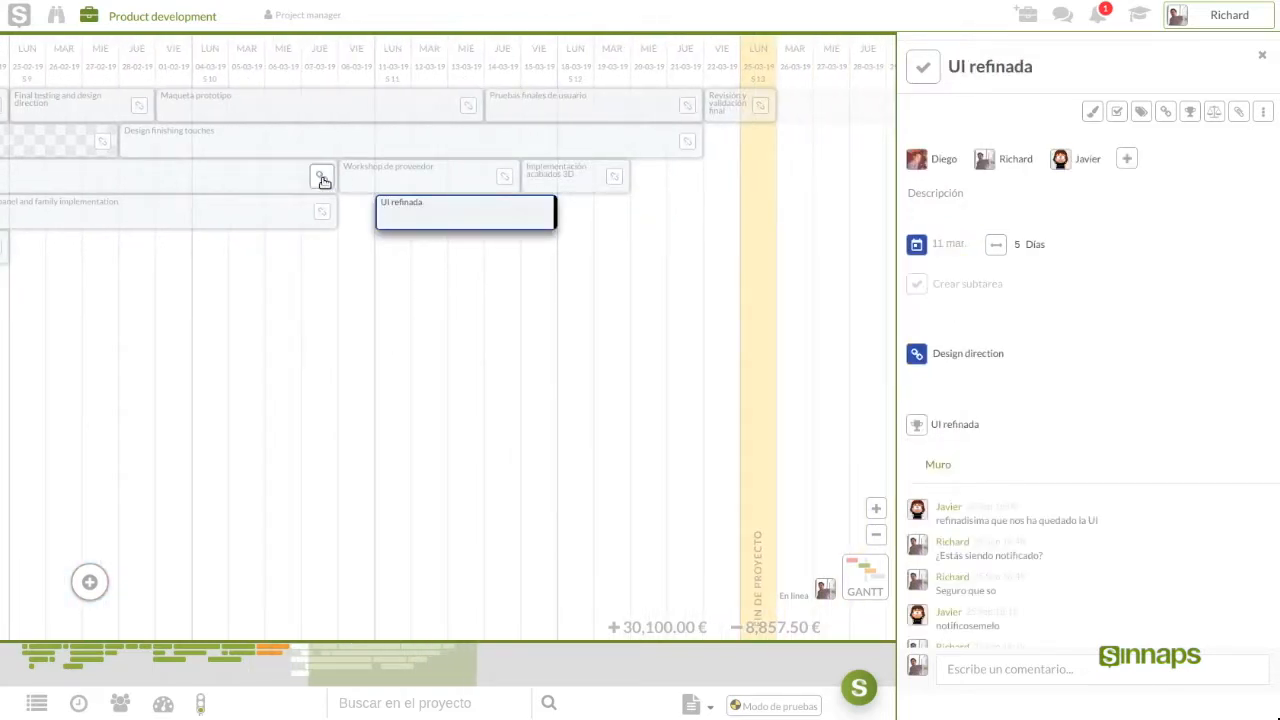
click(321, 177)
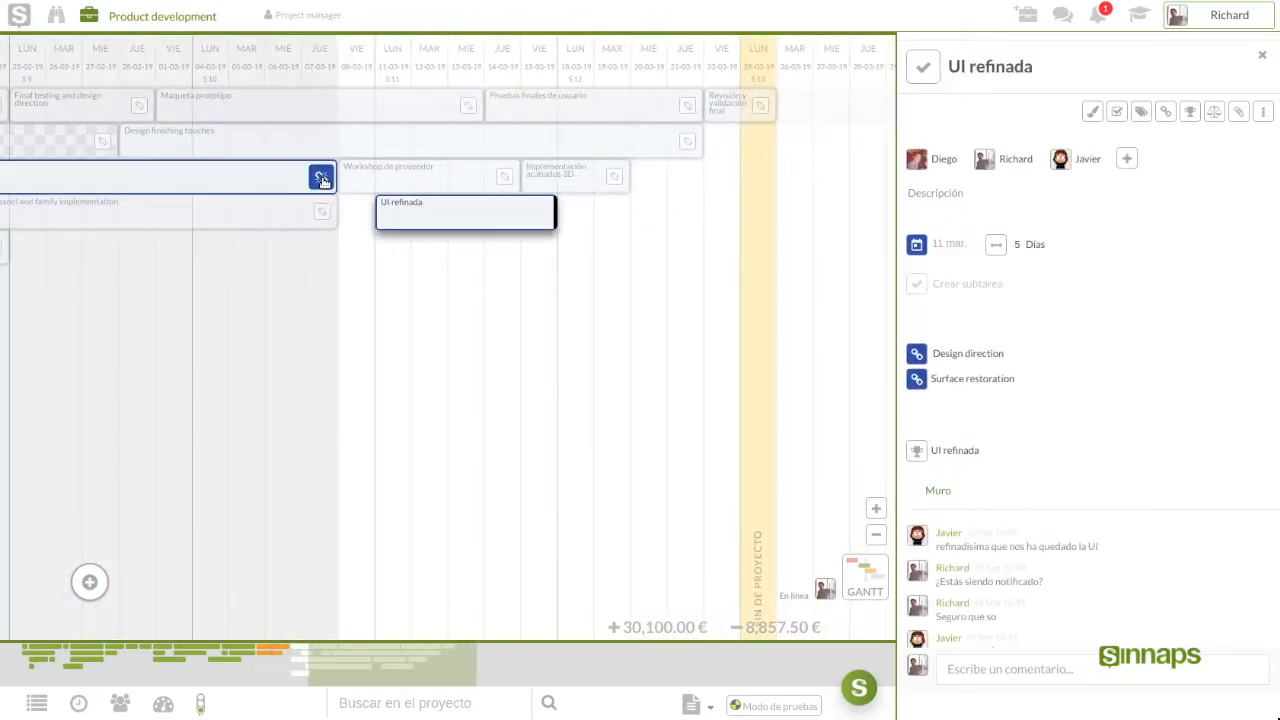
click(962, 246)
drag(352, 366, 643, 346)
click(1262, 56)
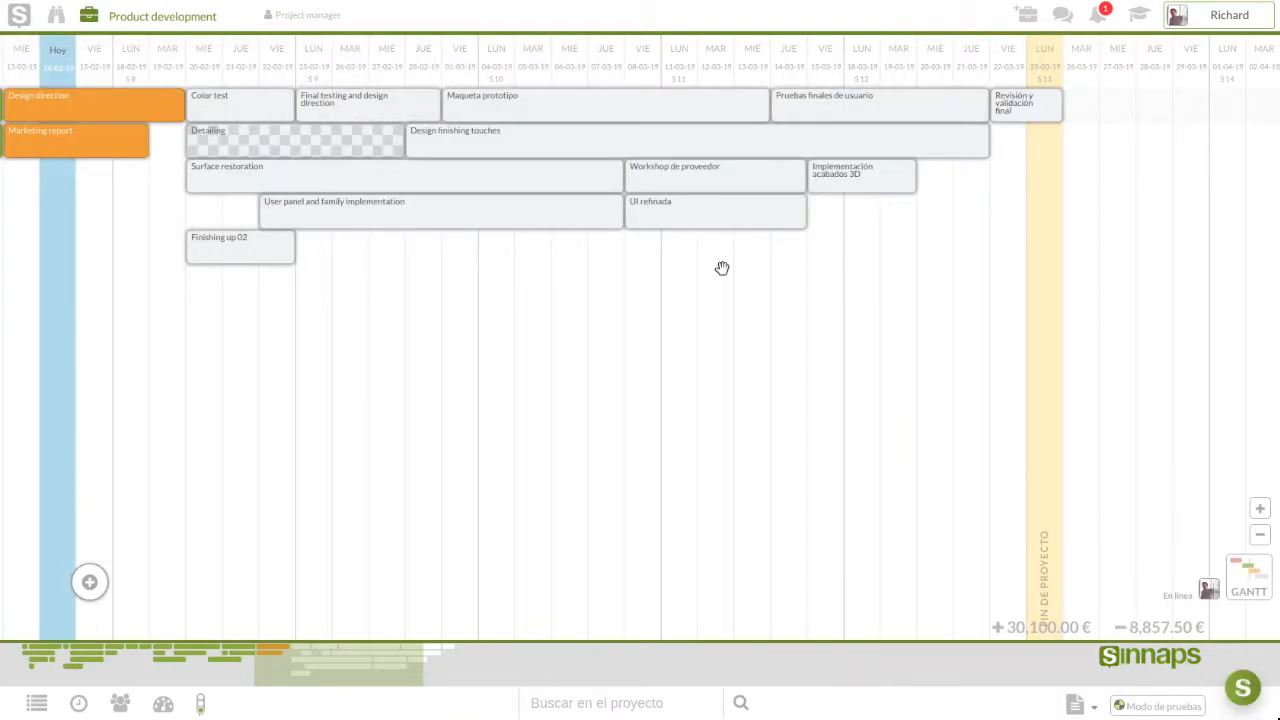
drag(291, 363, 382, 360)
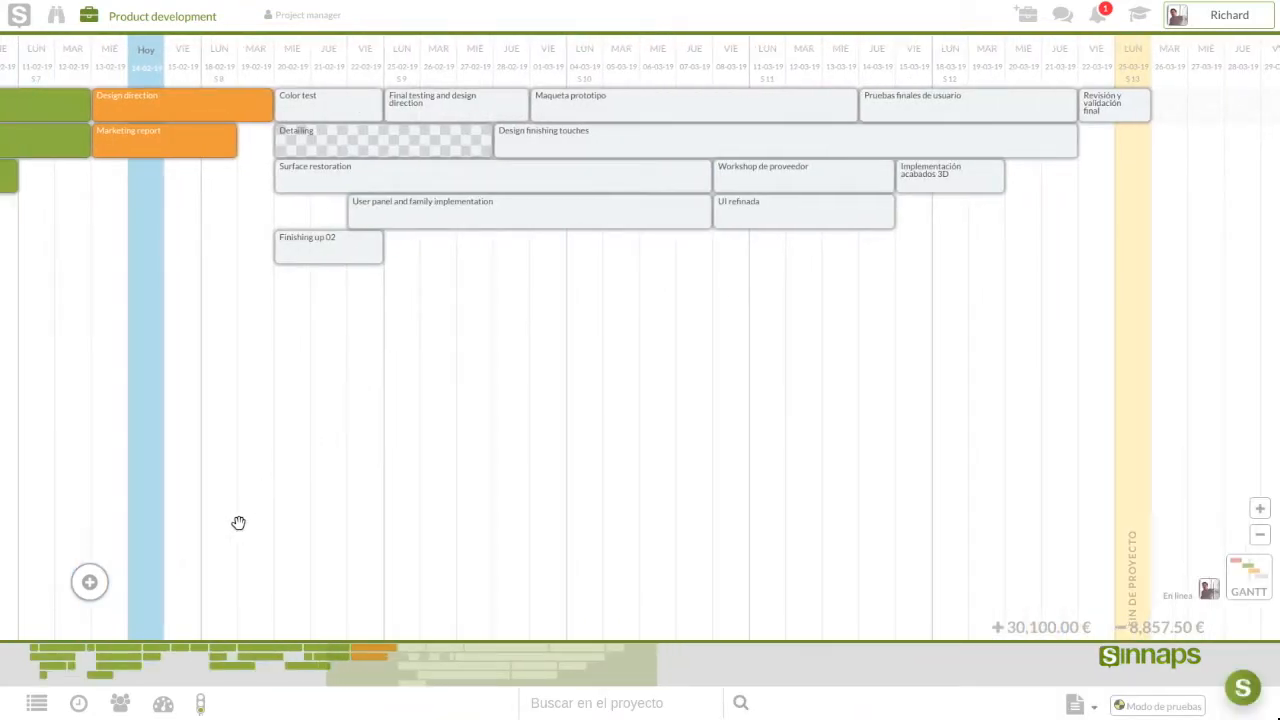
From the list view's project options, save the project as template 'Plantilla 01'
click(41, 706)
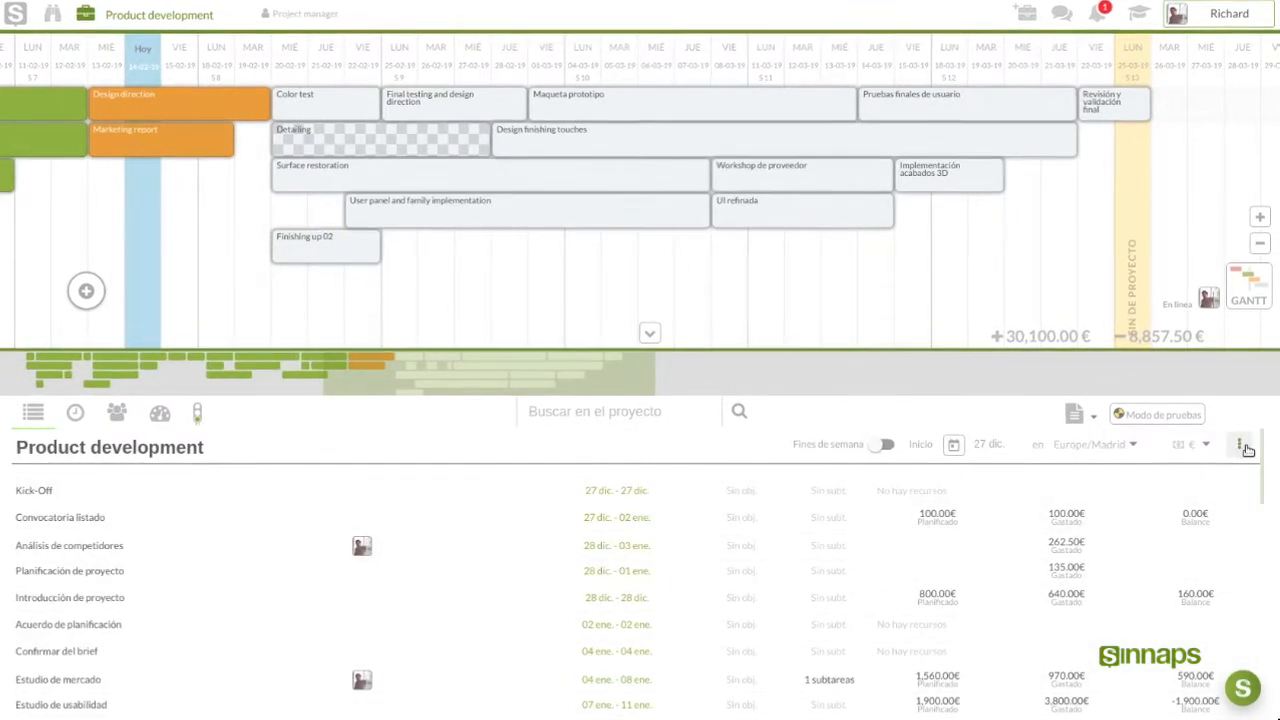
click(1180, 450)
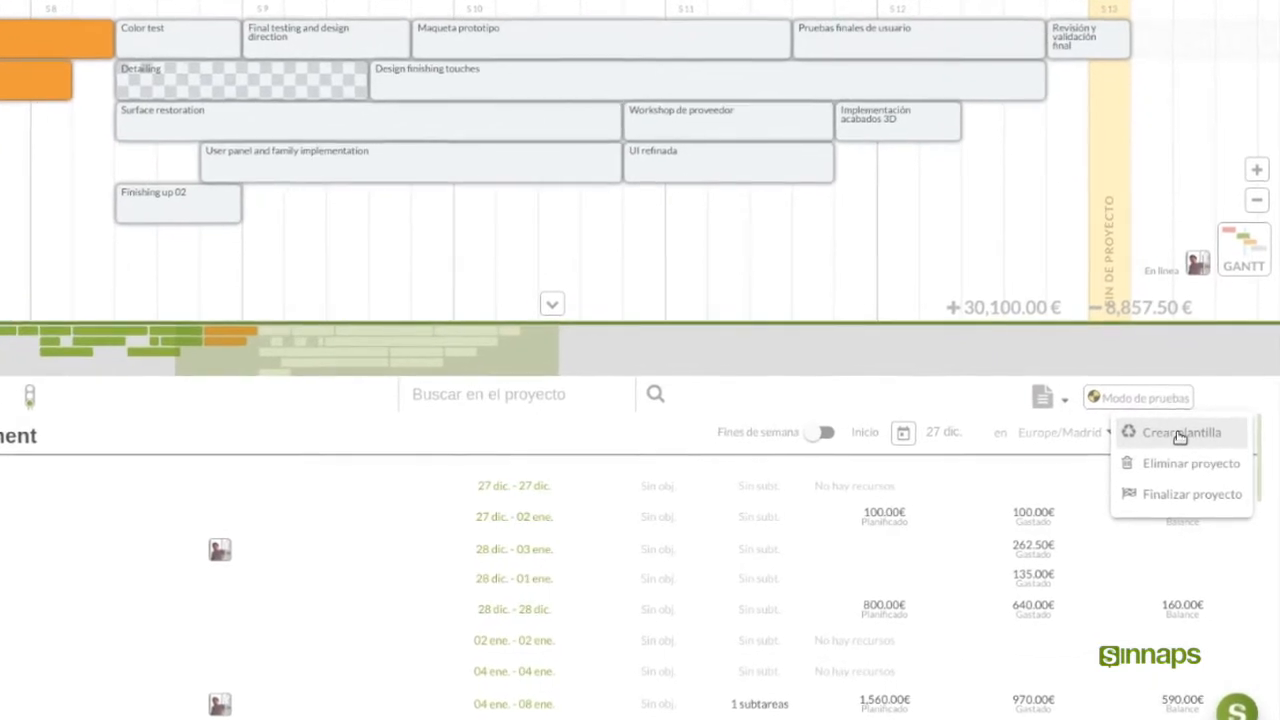
click(1180, 432)
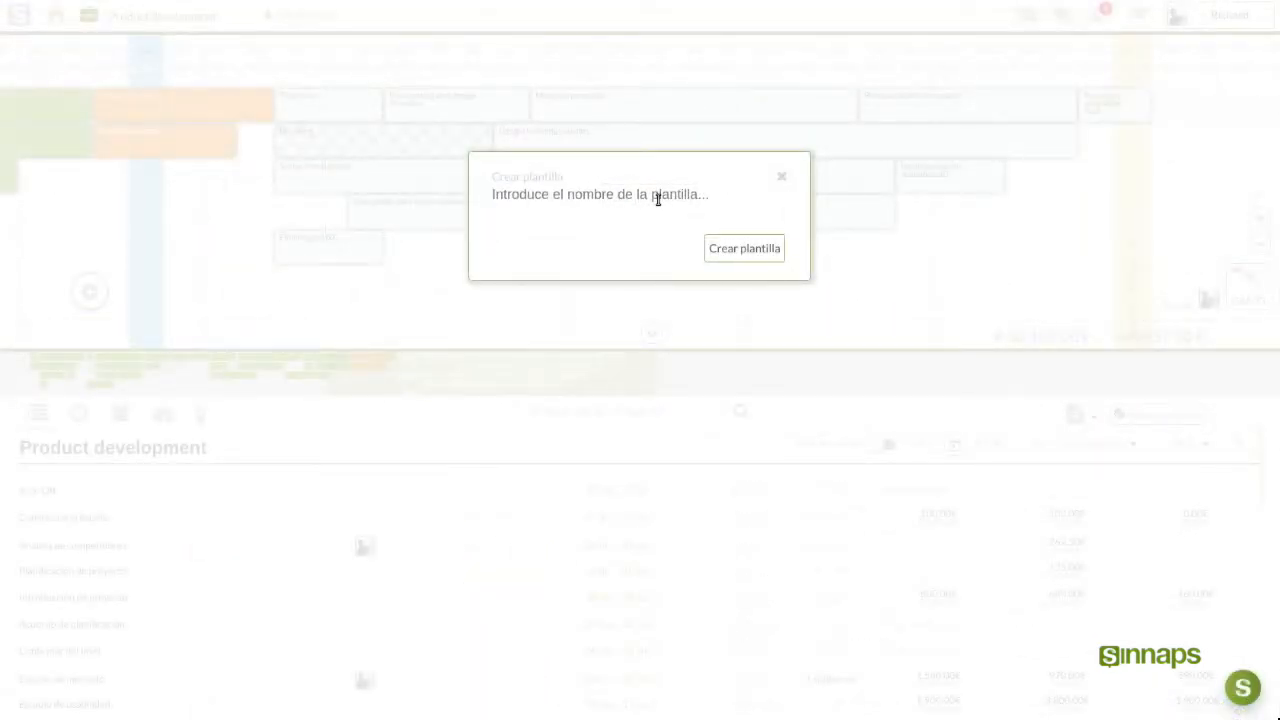
text(Plantilla 01)
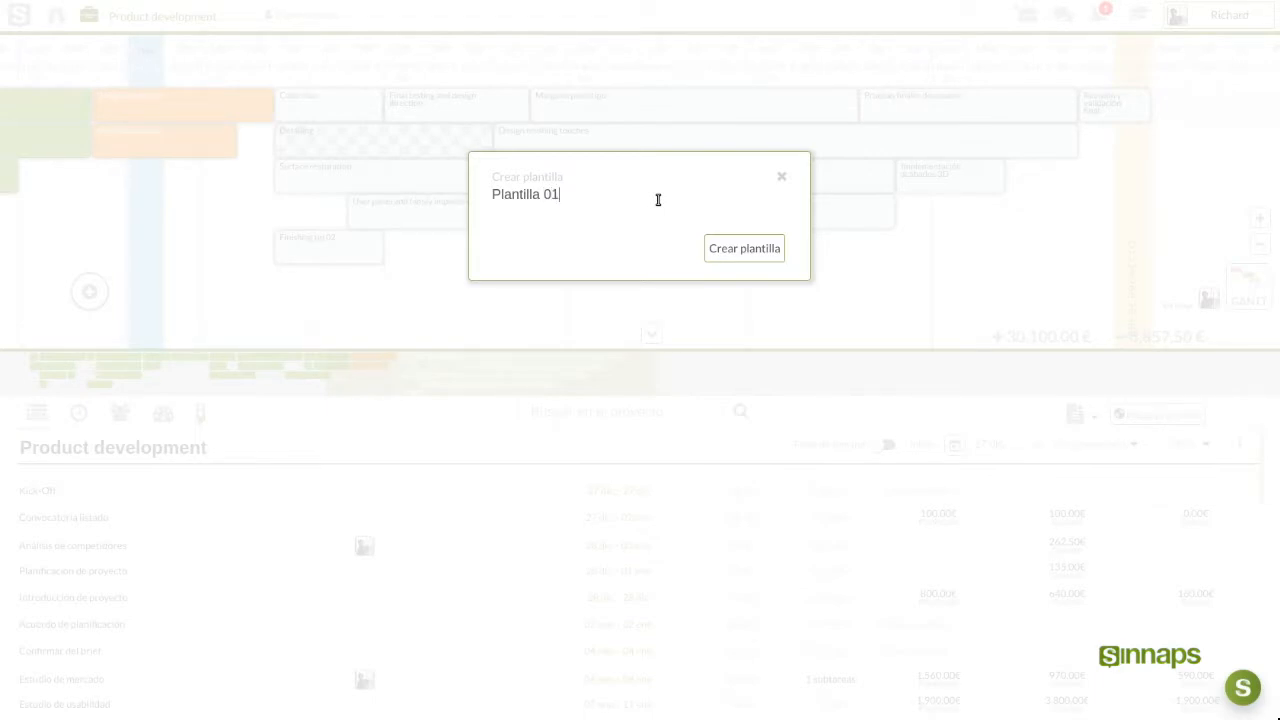
click(730, 247)
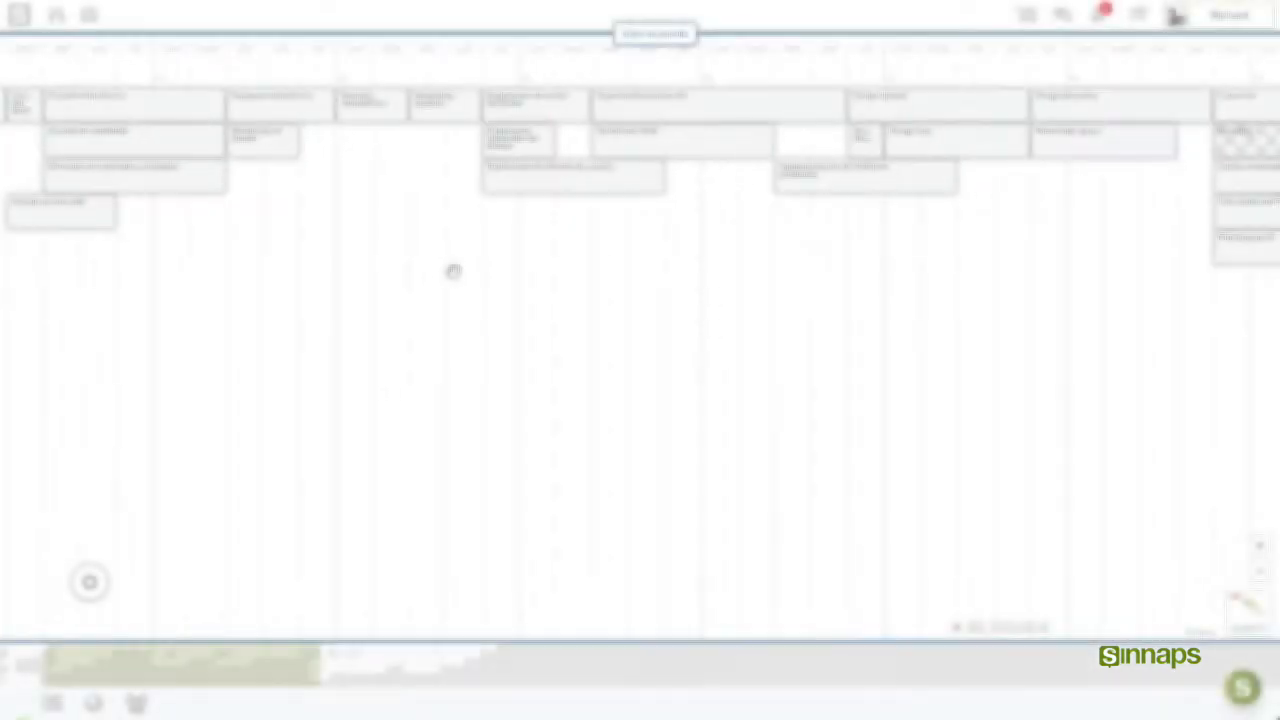
Pan and zoom Plantilla 01's Gantt chart back to the Kick-Off activity at the timeline start
drag(451, 271, 247, 275)
drag(649, 286, 452, 290)
scroll(452, 290, down, 1)
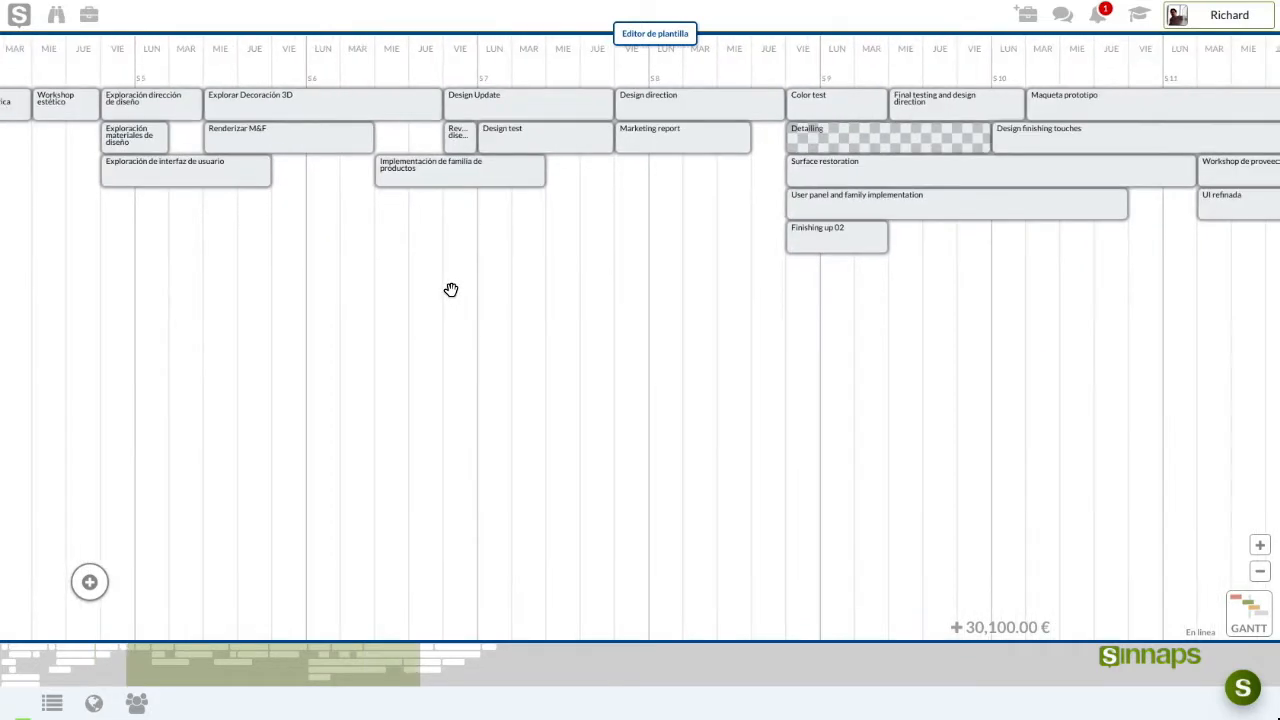
scroll(451, 290, down, 1)
drag(729, 291, 869, 292)
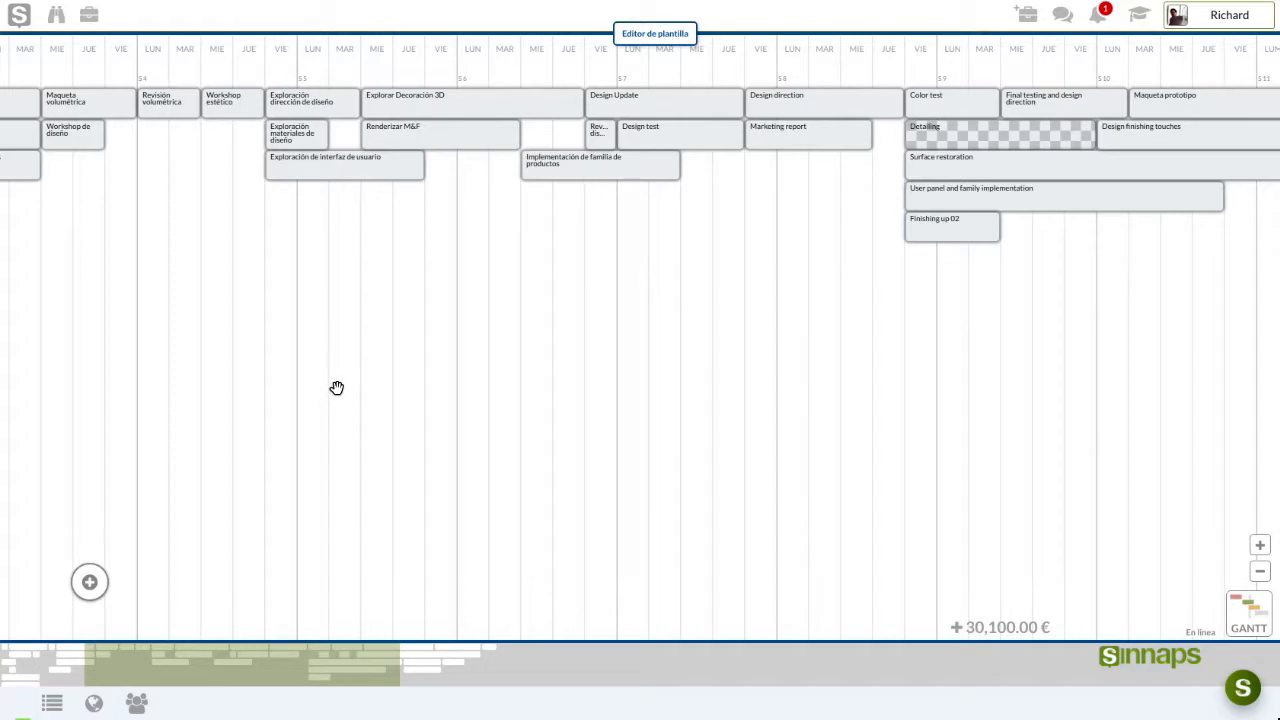
scroll(336, 325, down, 1)
drag(394, 272, 166, 263)
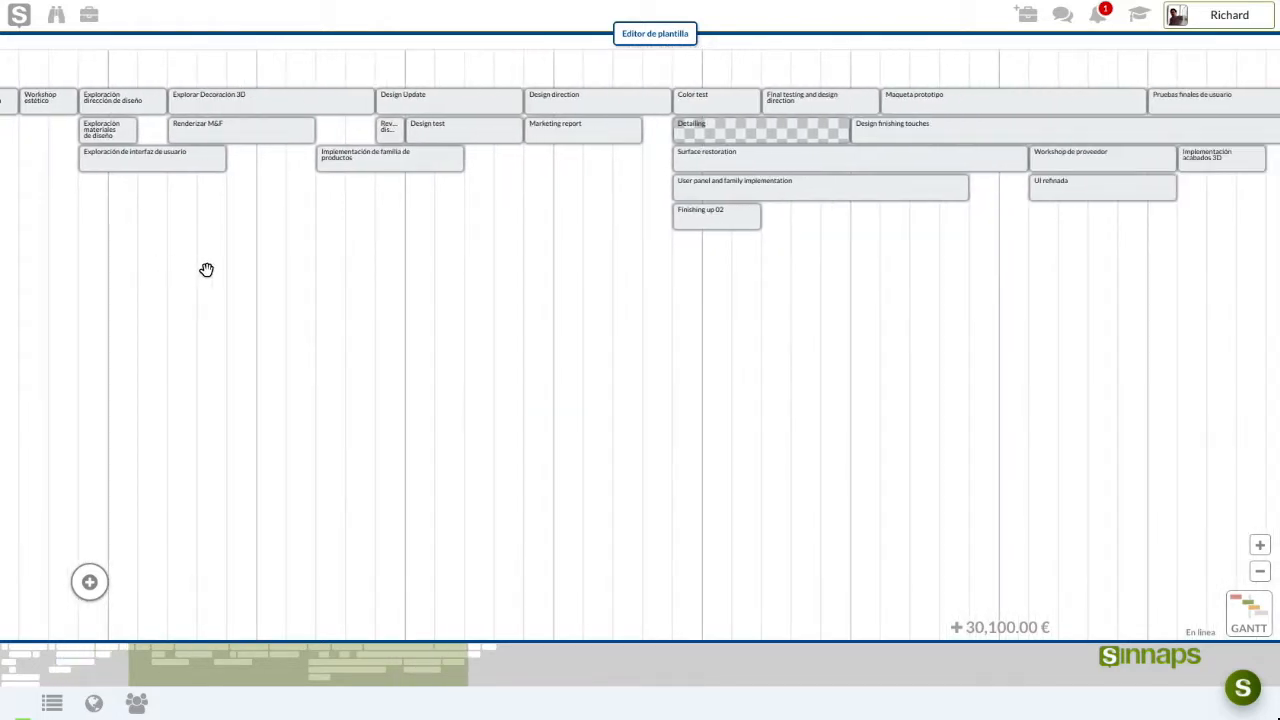
drag(237, 265, 372, 281)
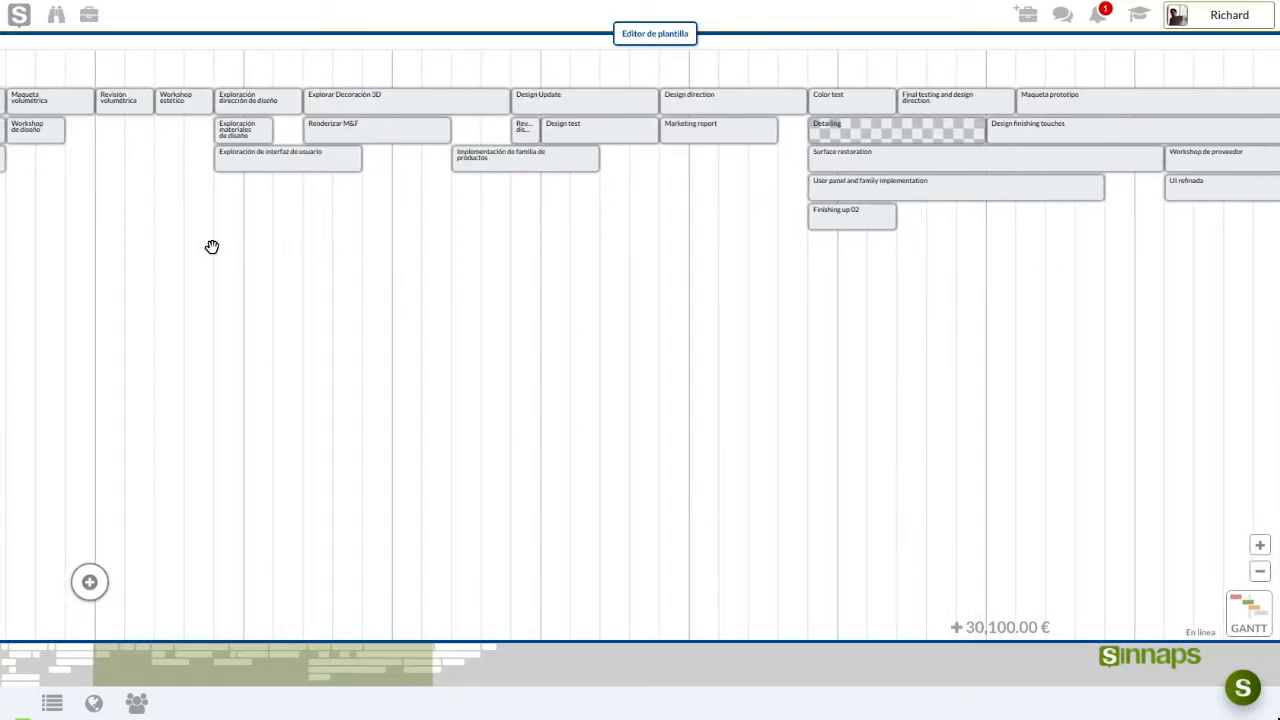
drag(237, 251, 590, 278)
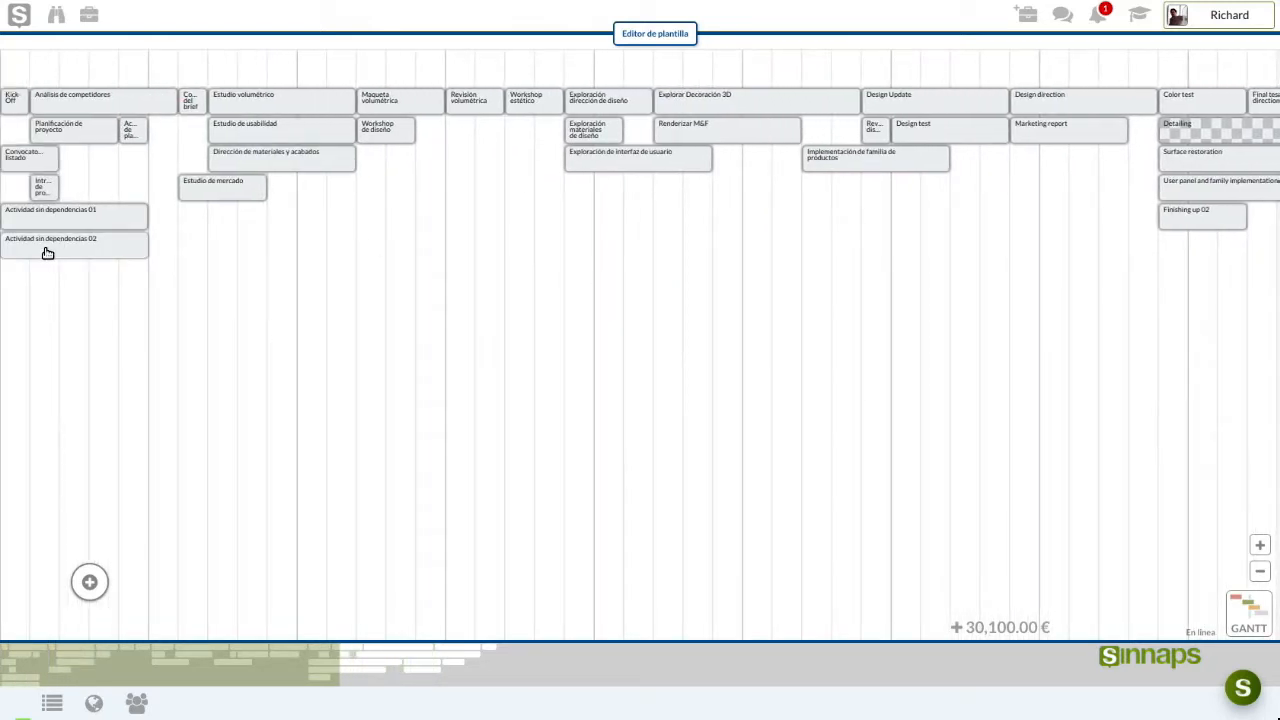
scroll(47, 250, up, 3)
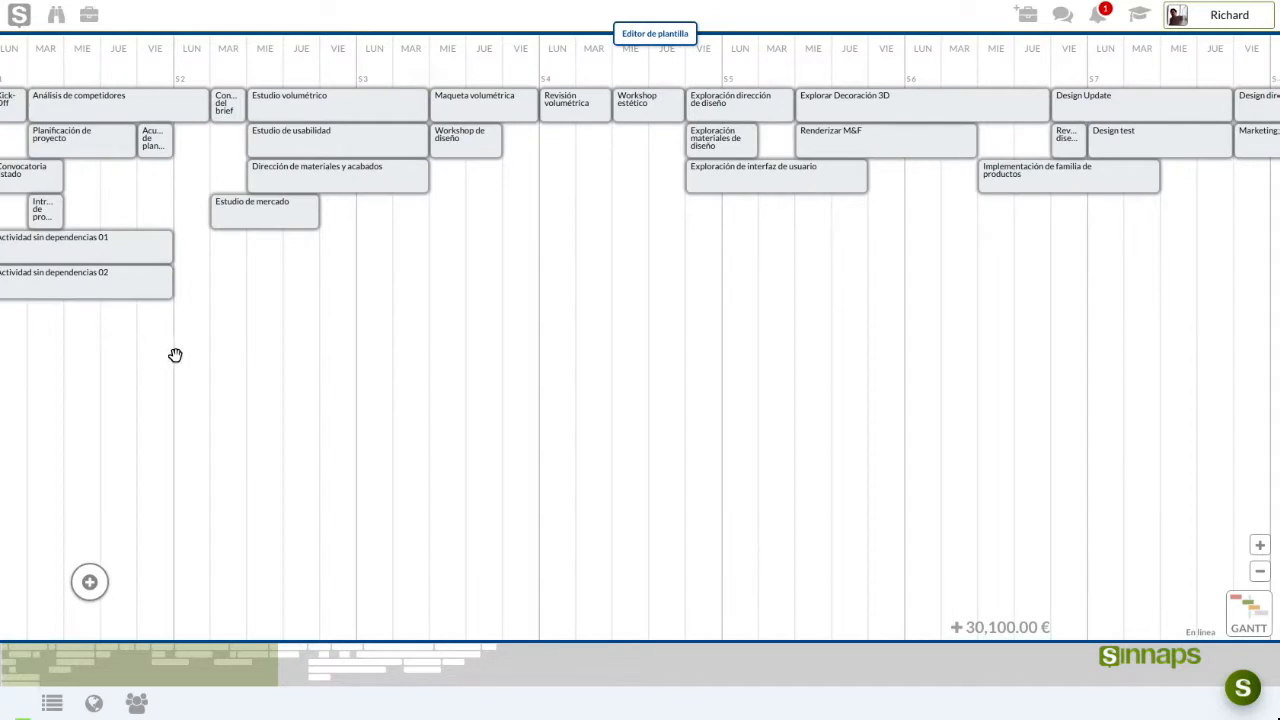
drag(175, 355, 281, 356)
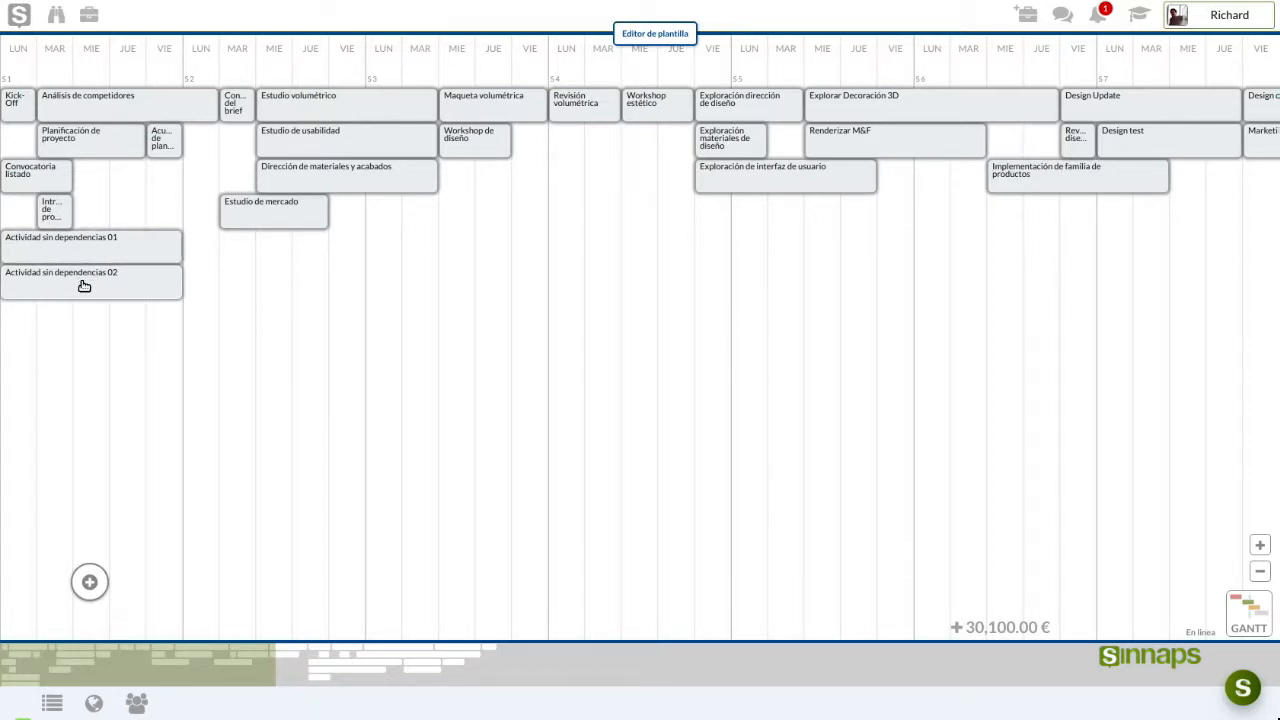
Chain activity 01 after Análisis de competidores and activity 02 after activity 01
click(76, 244)
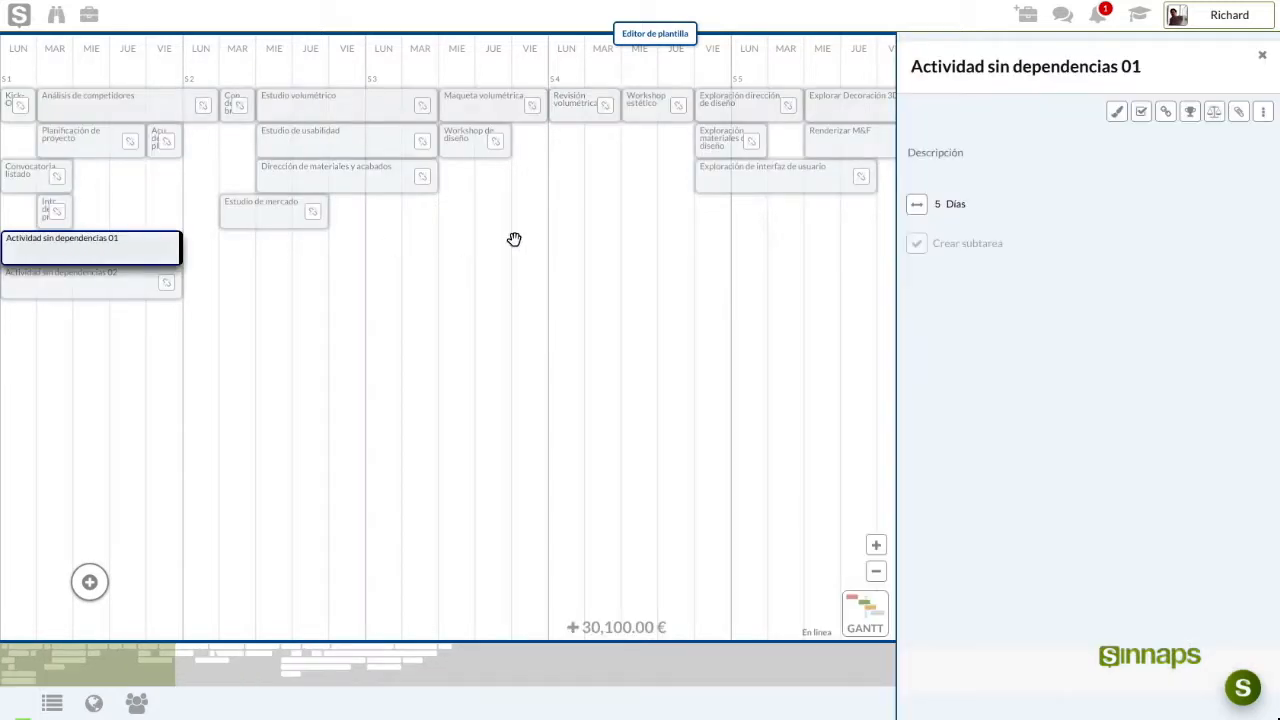
click(1165, 112)
click(1028, 447)
click(71, 246)
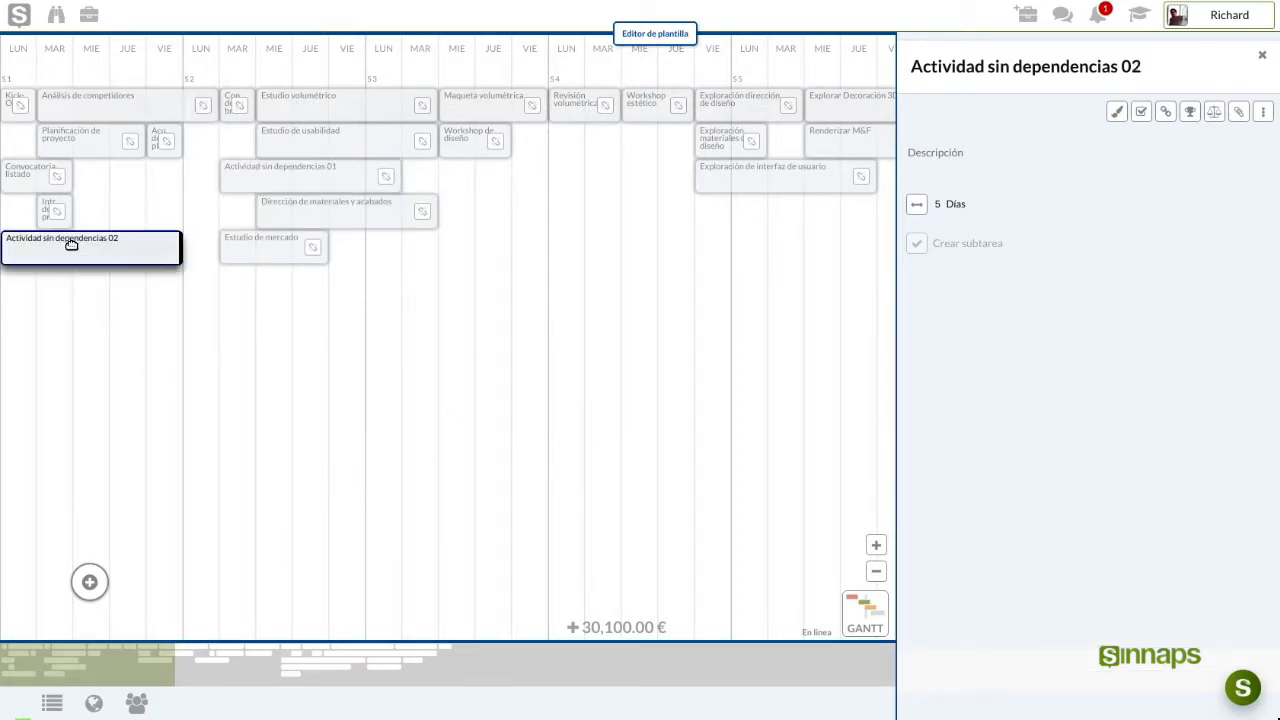
click(385, 178)
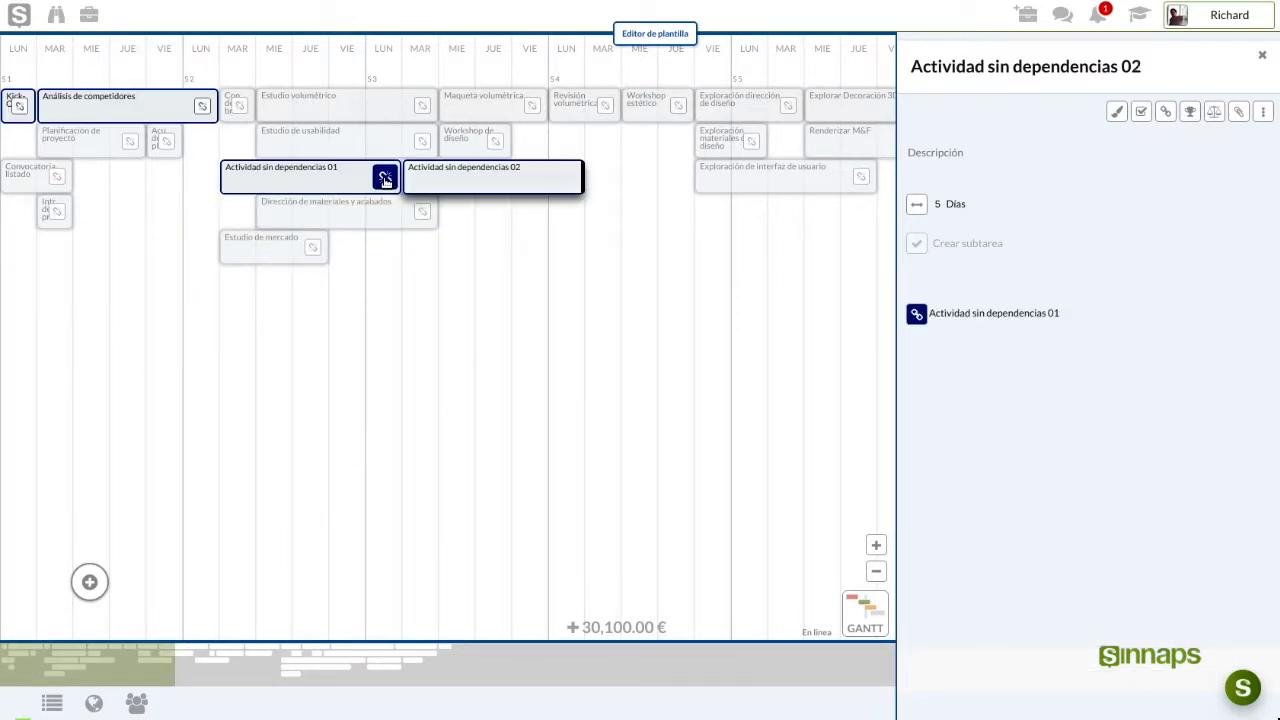
click(1261, 62)
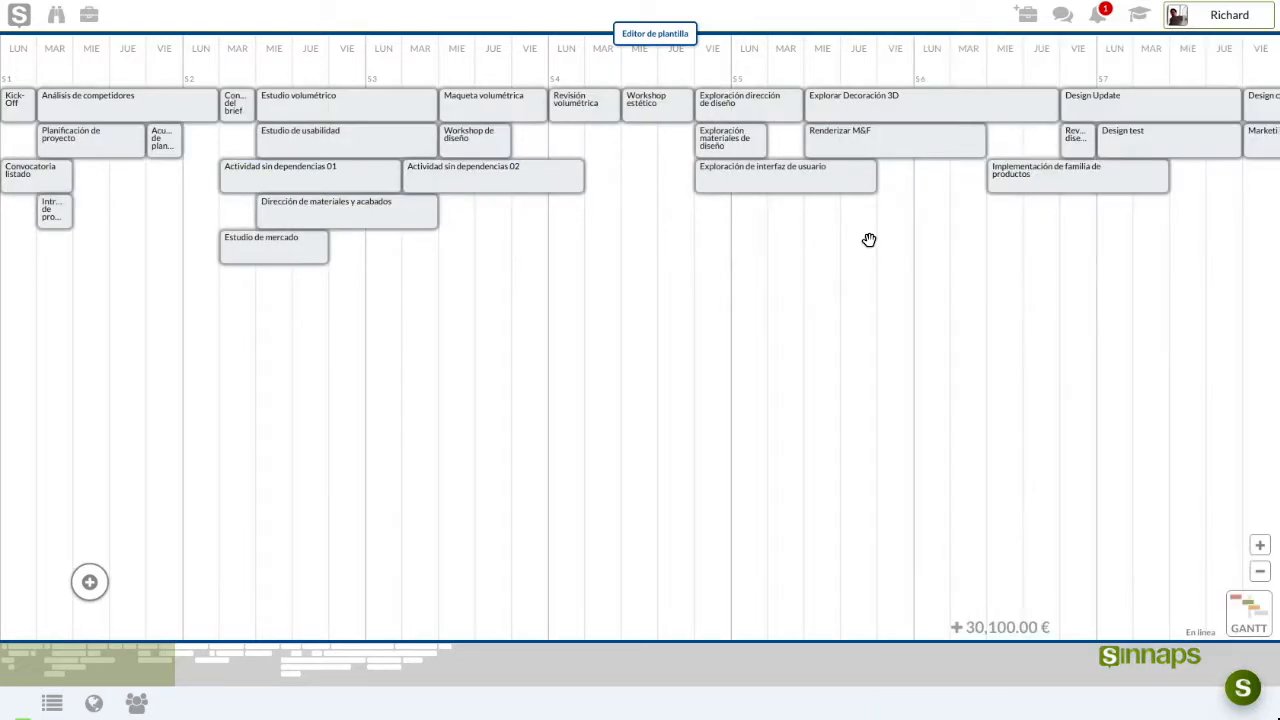
Check the Design direction details and the 30,100.00 € budget total
scroll(414, 297, right, 10)
drag(713, 349, 434, 349)
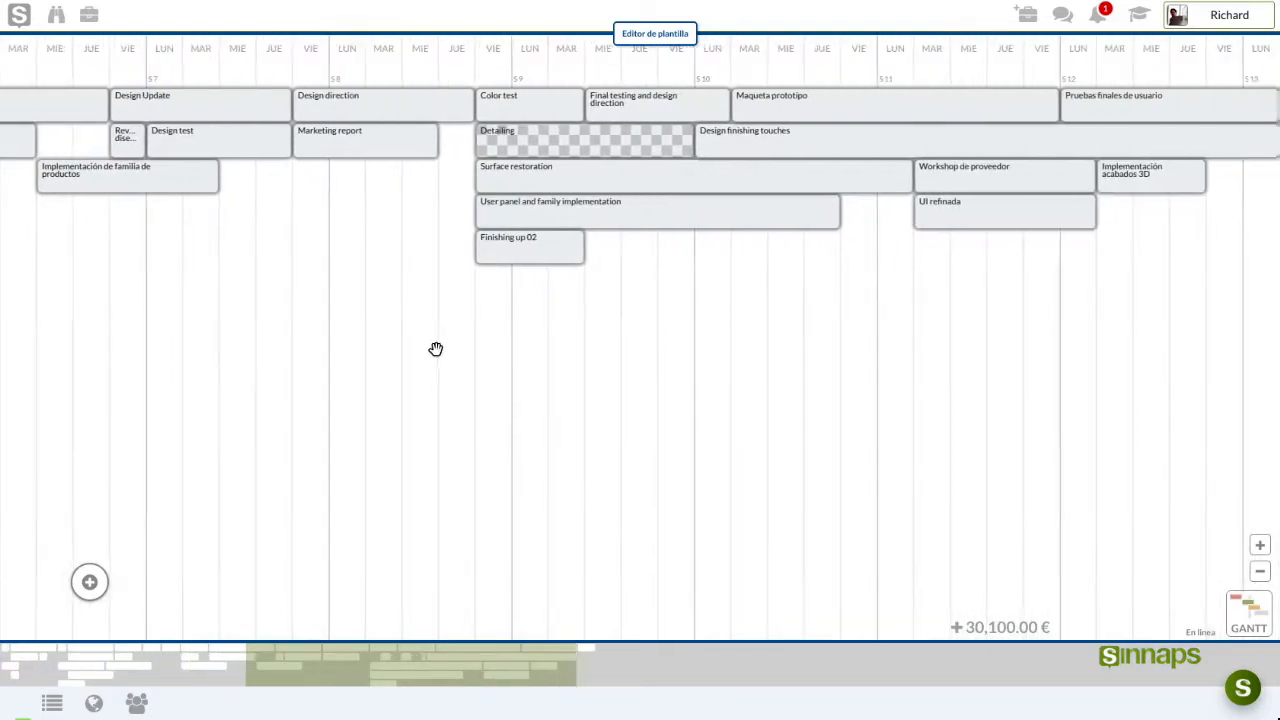
click(353, 111)
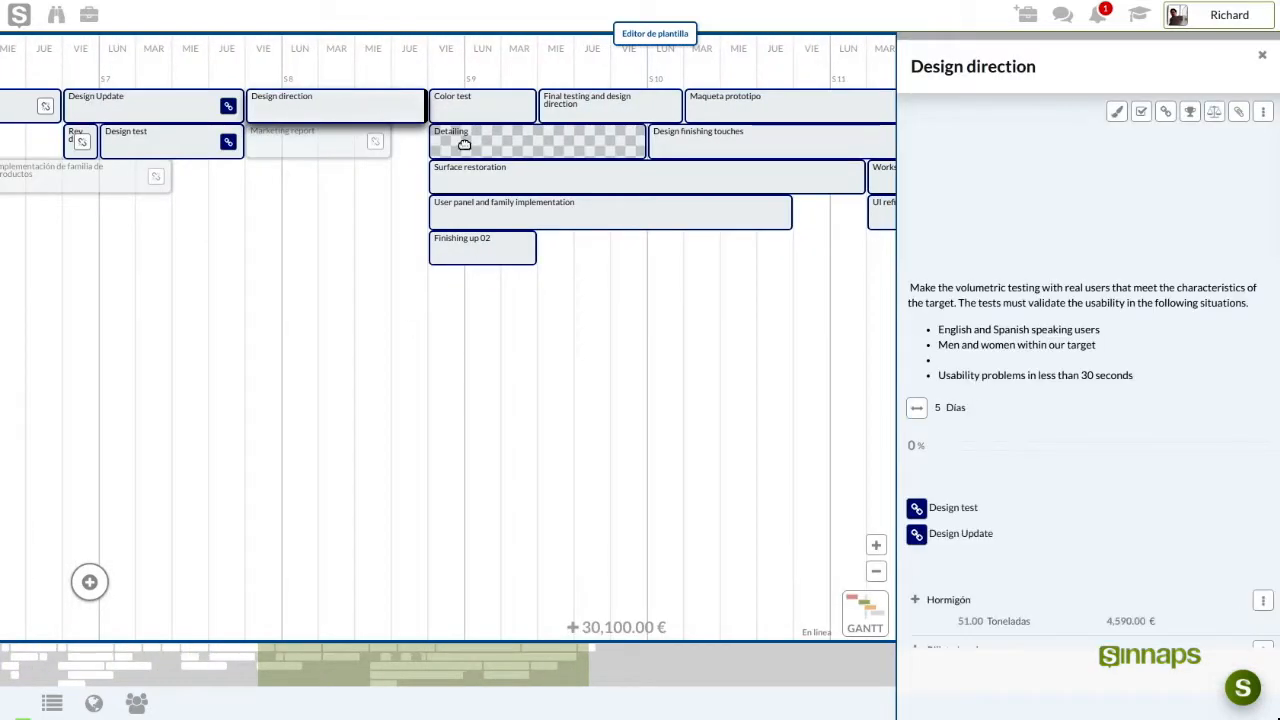
scroll(1009, 221, down, 2)
scroll(1004, 280, down, 5)
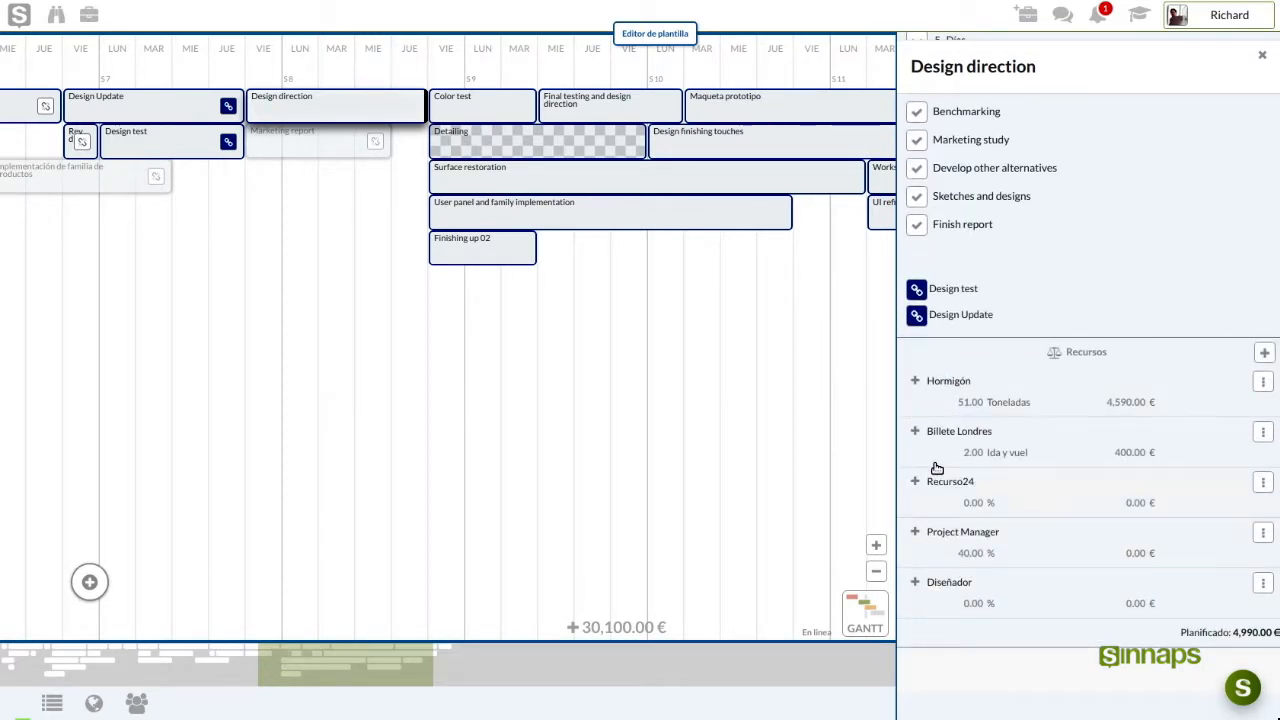
triple_click(624, 627)
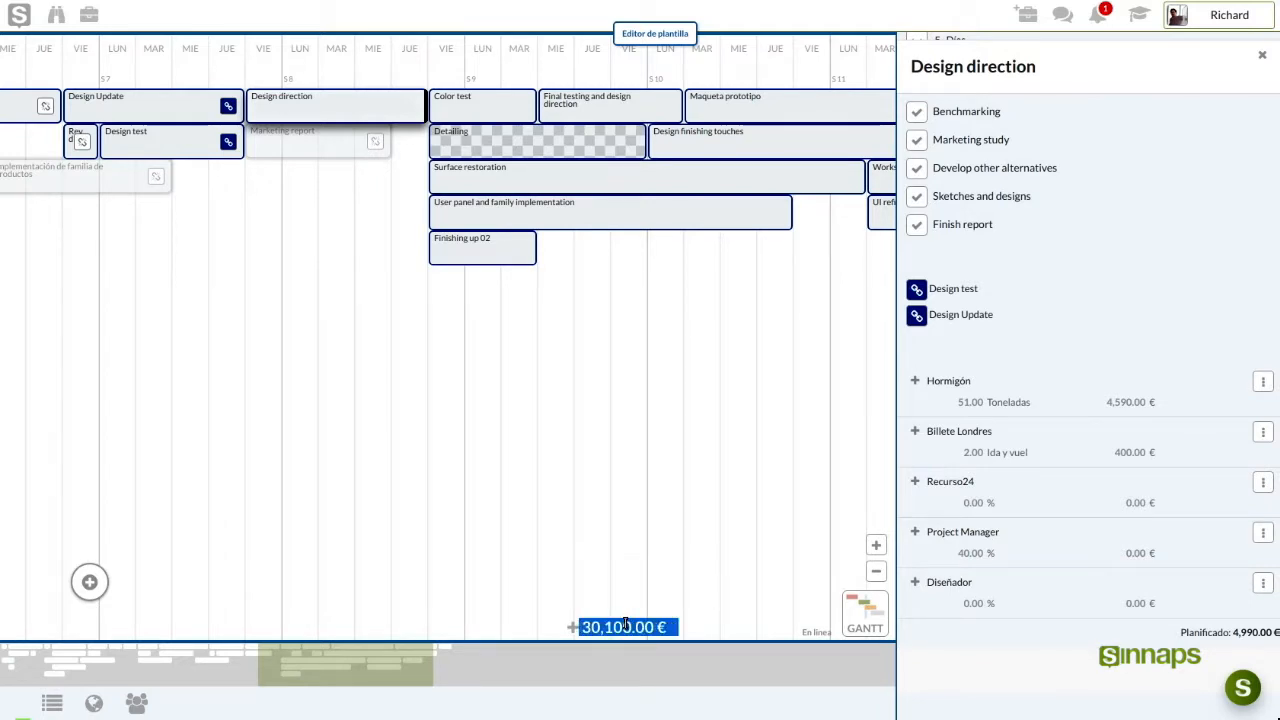
click(626, 624)
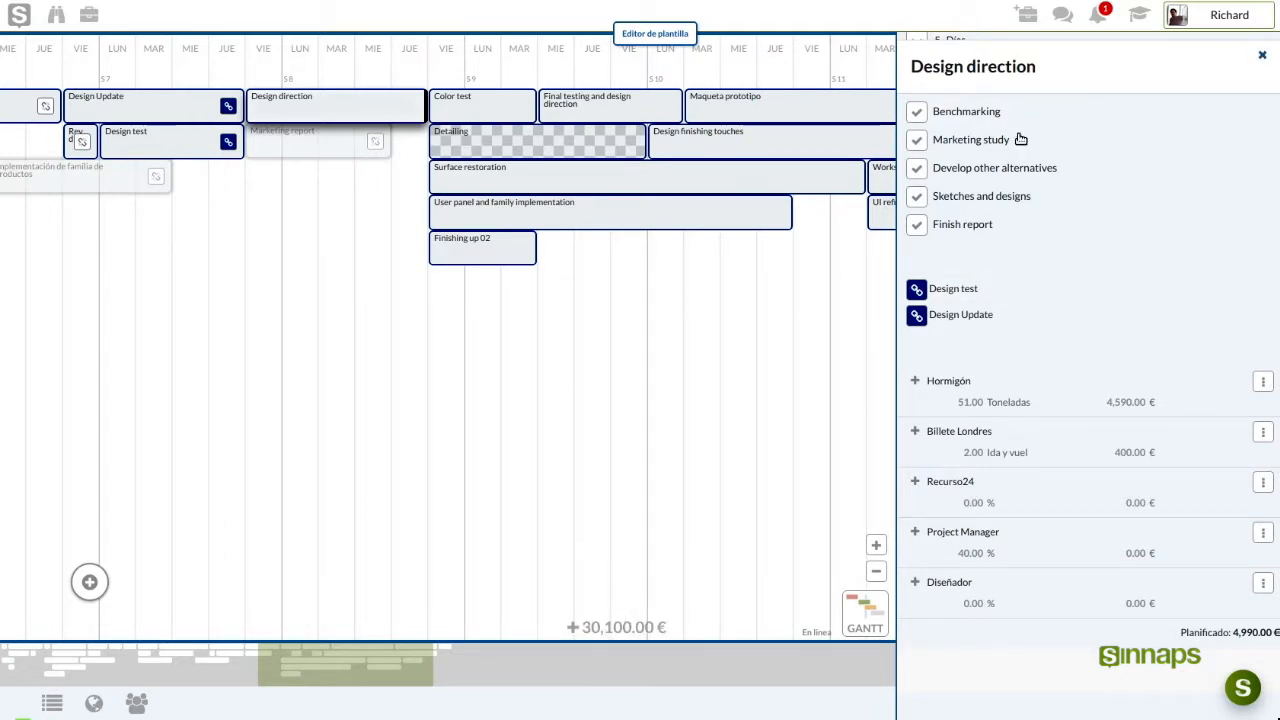
Add Actividad 1 after Finishing up 02, then show the template editors panel
drag(225, 357, 280, 366)
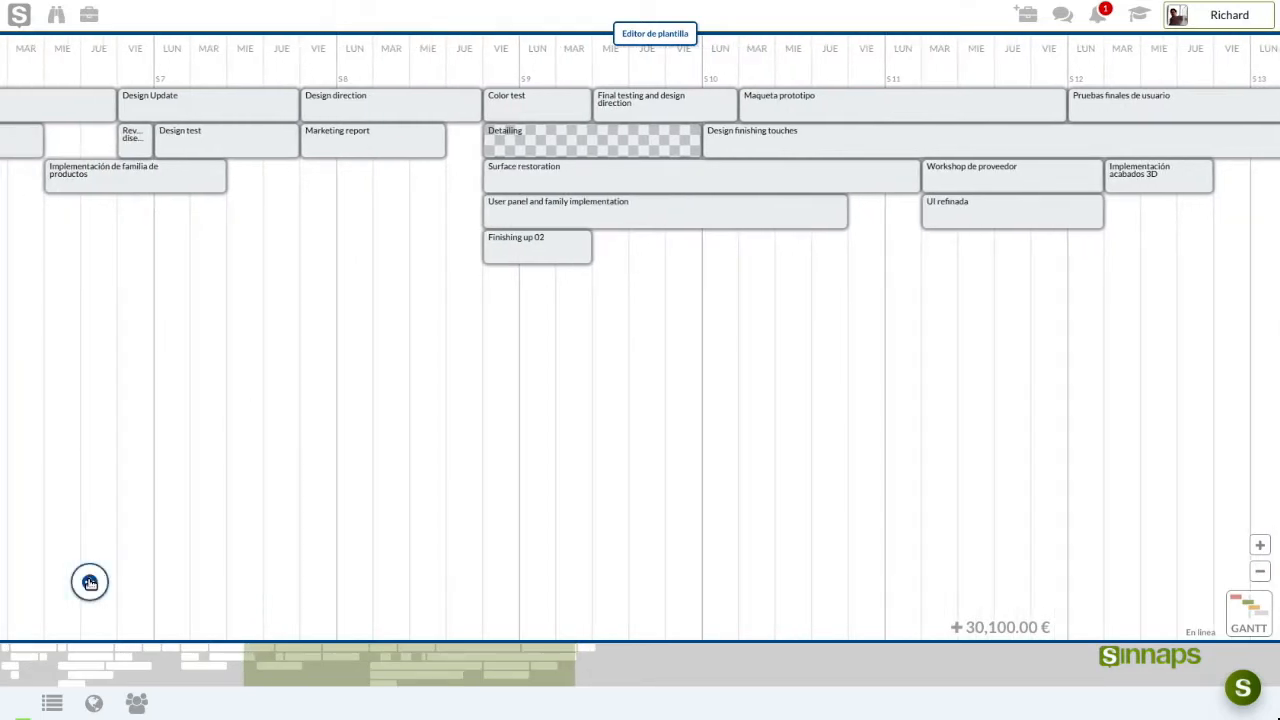
click(573, 252)
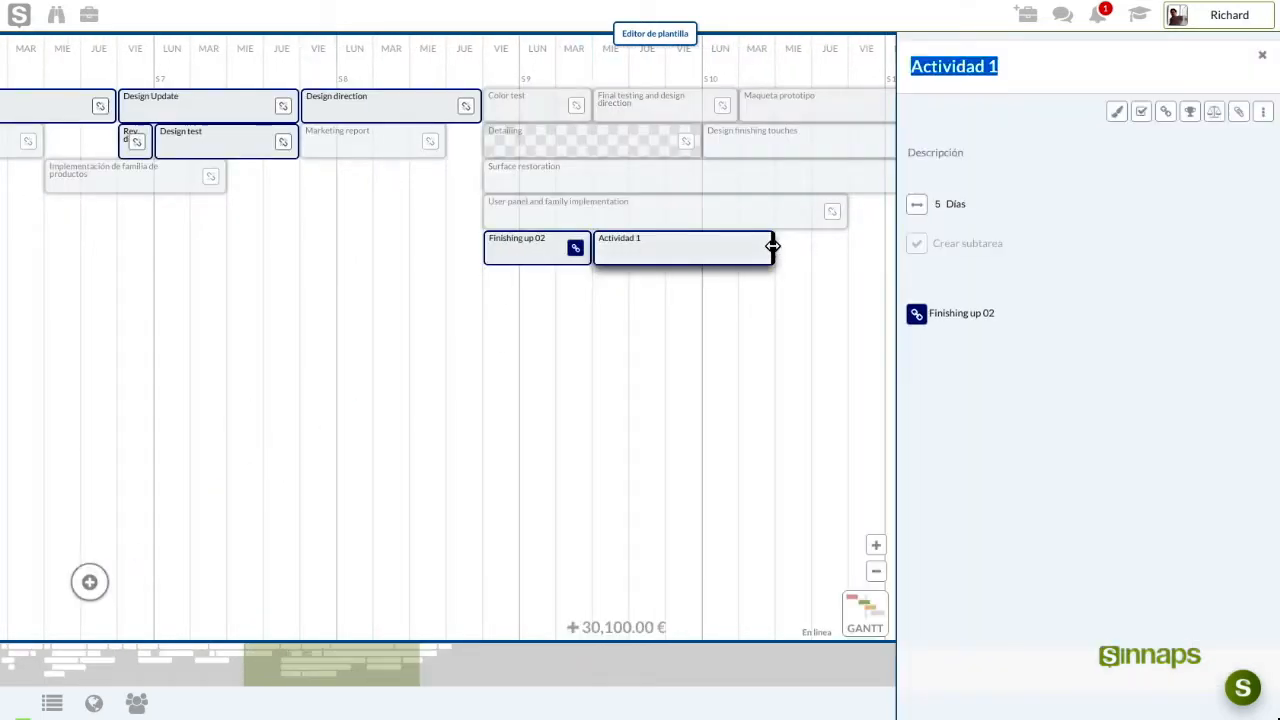
click(336, 140)
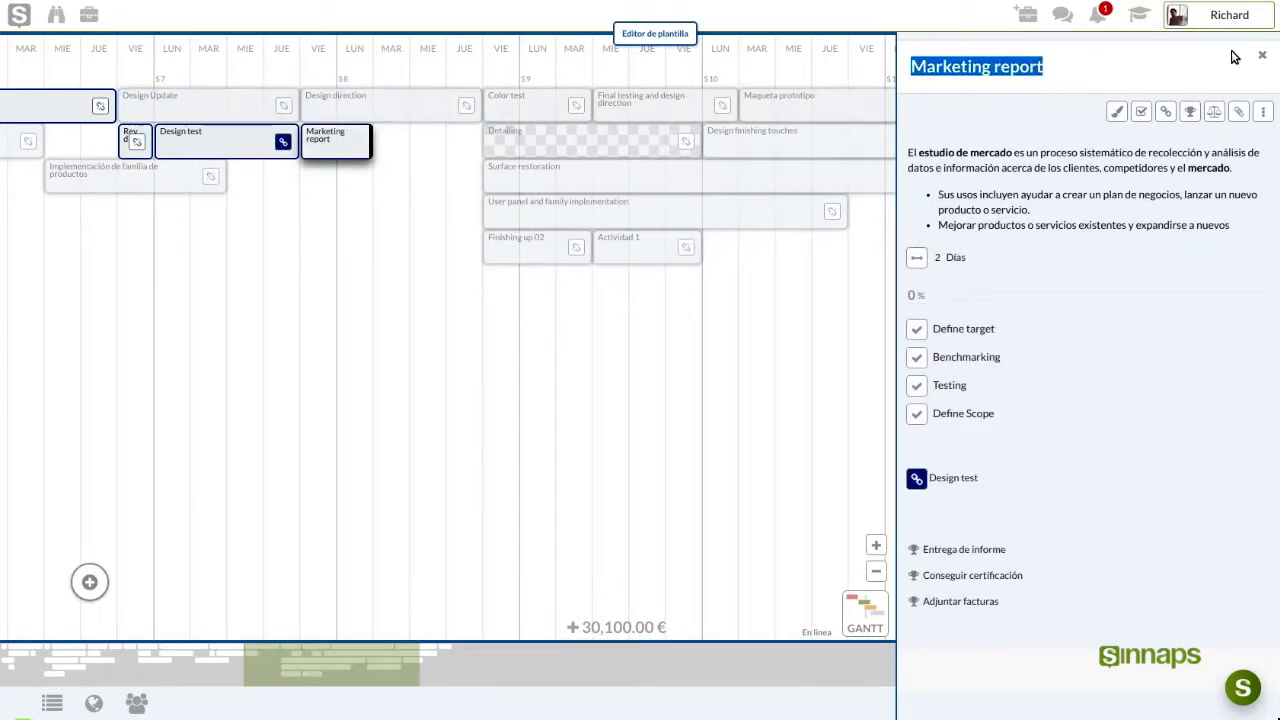
click(1264, 60)
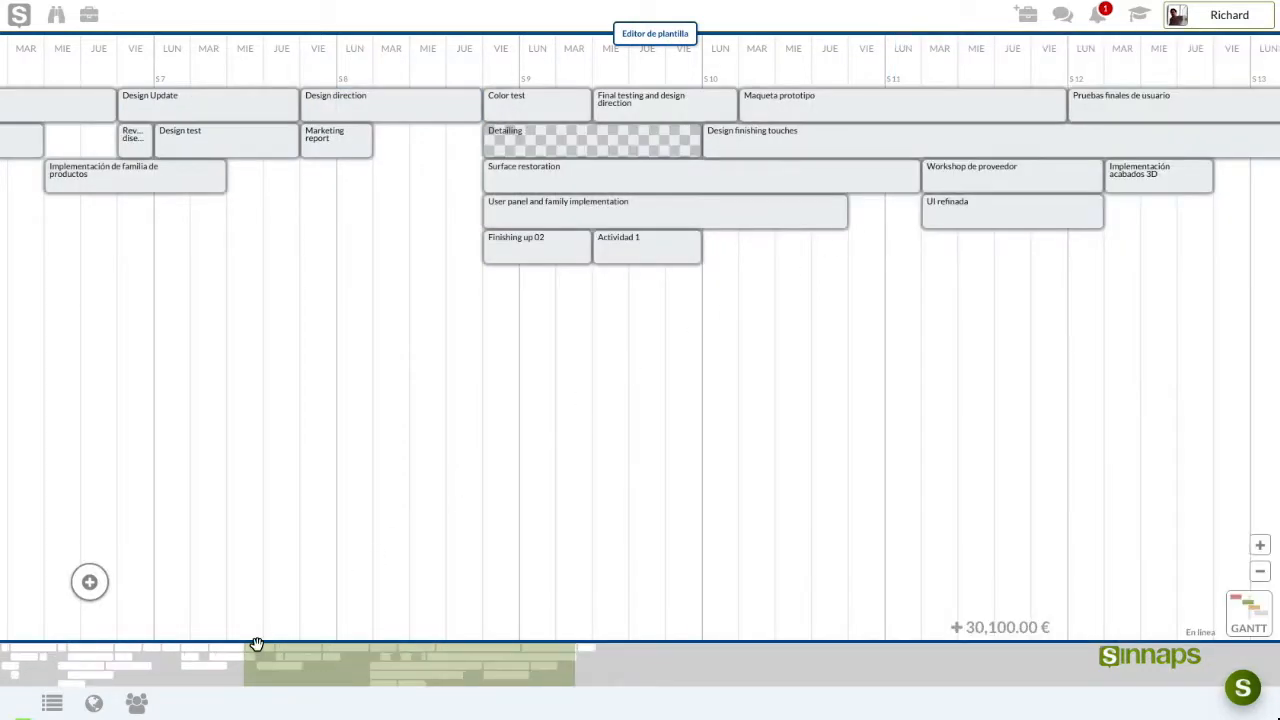
click(137, 703)
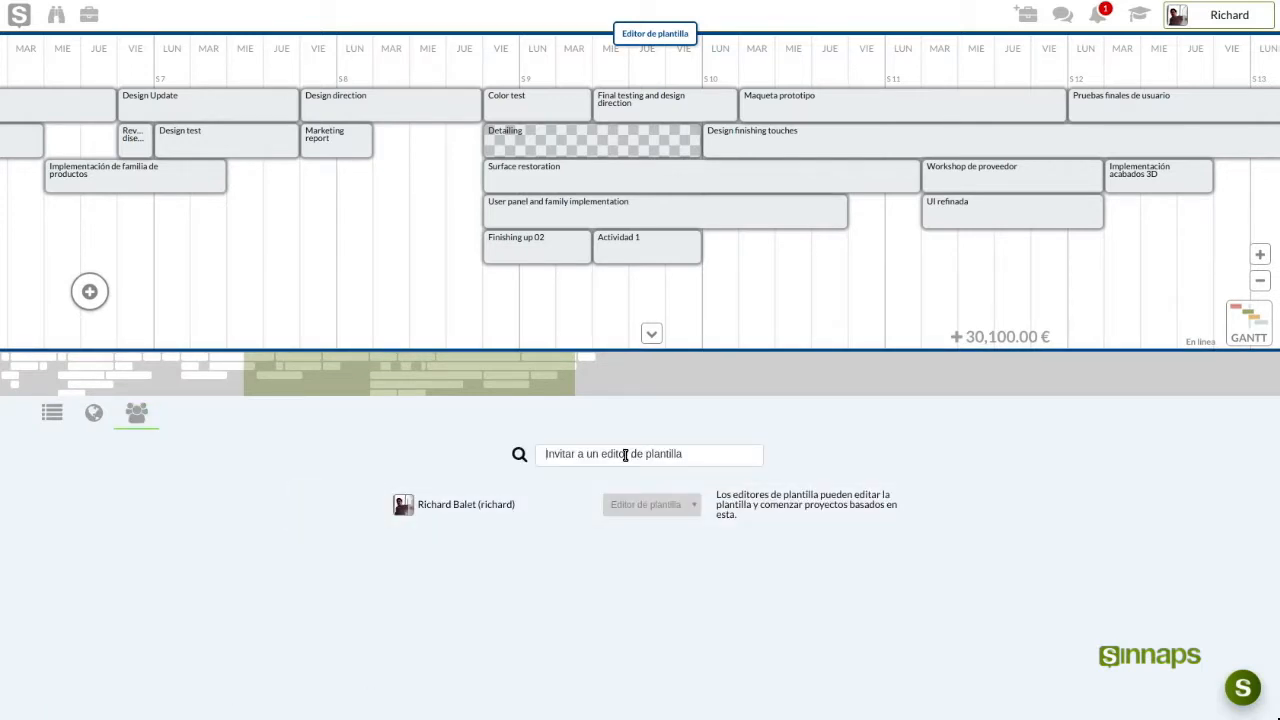
Invite a team member to the template and set their role to Editor de plantilla
click(625, 455)
text(teresa)
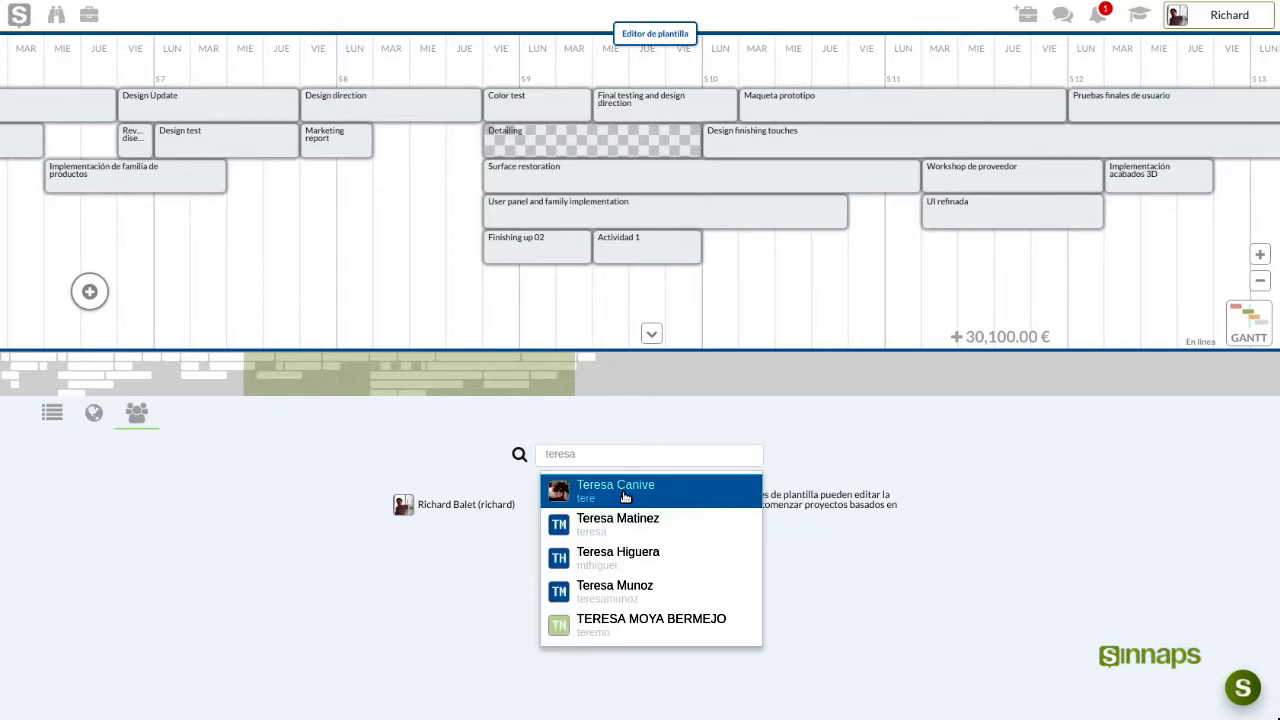
click(624, 492)
click(712, 550)
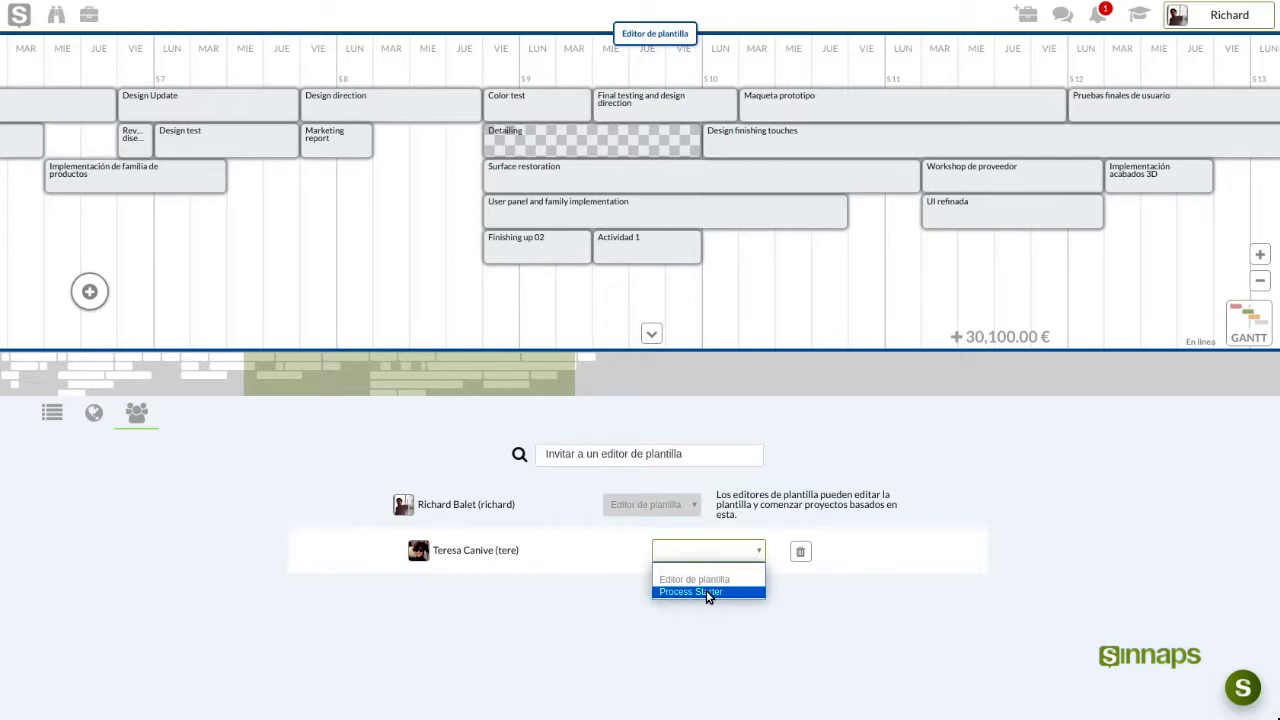
click(707, 592)
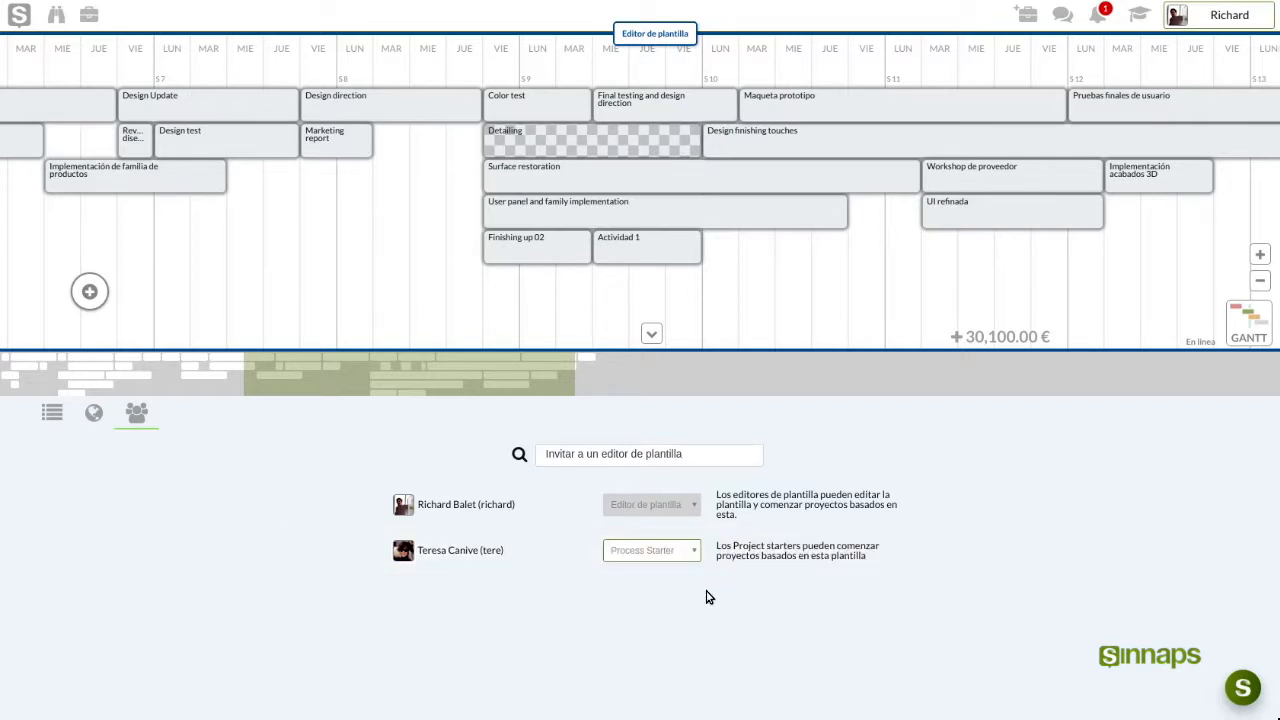
click(647, 551)
key(Up)
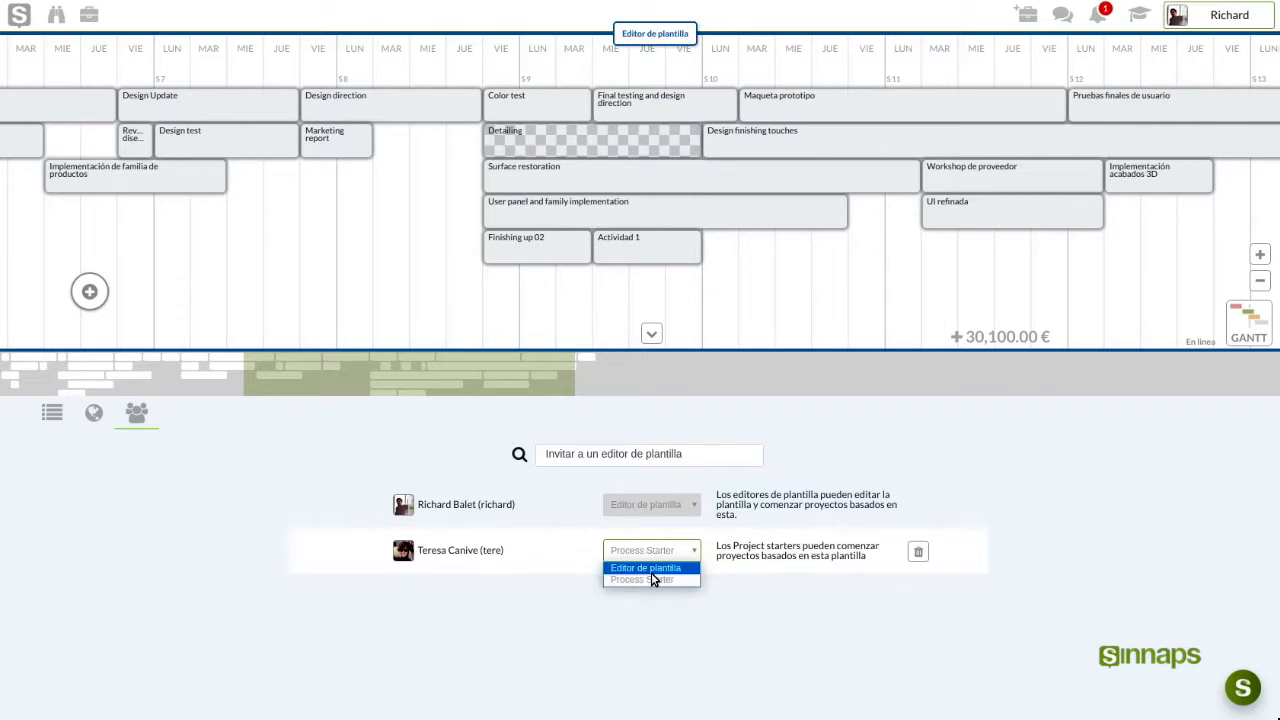
key(Return)
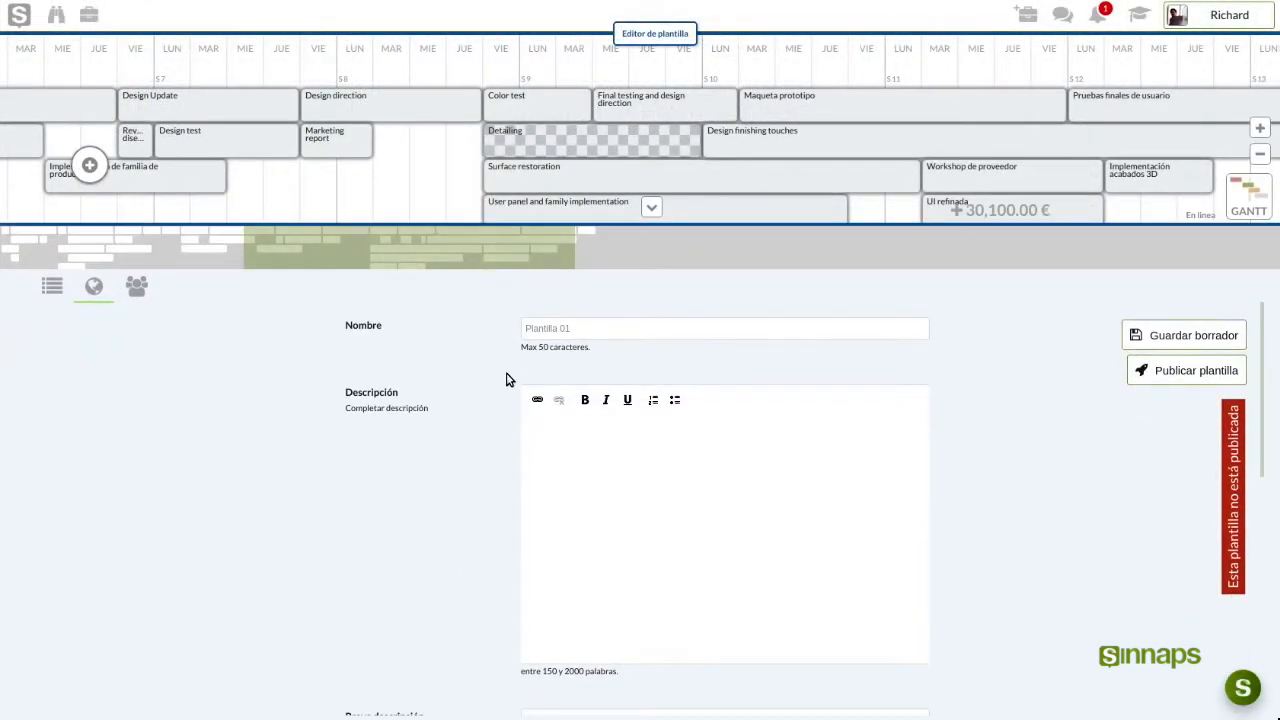
Scroll down and back up through the Información pública form
scroll(506, 380, down, 7)
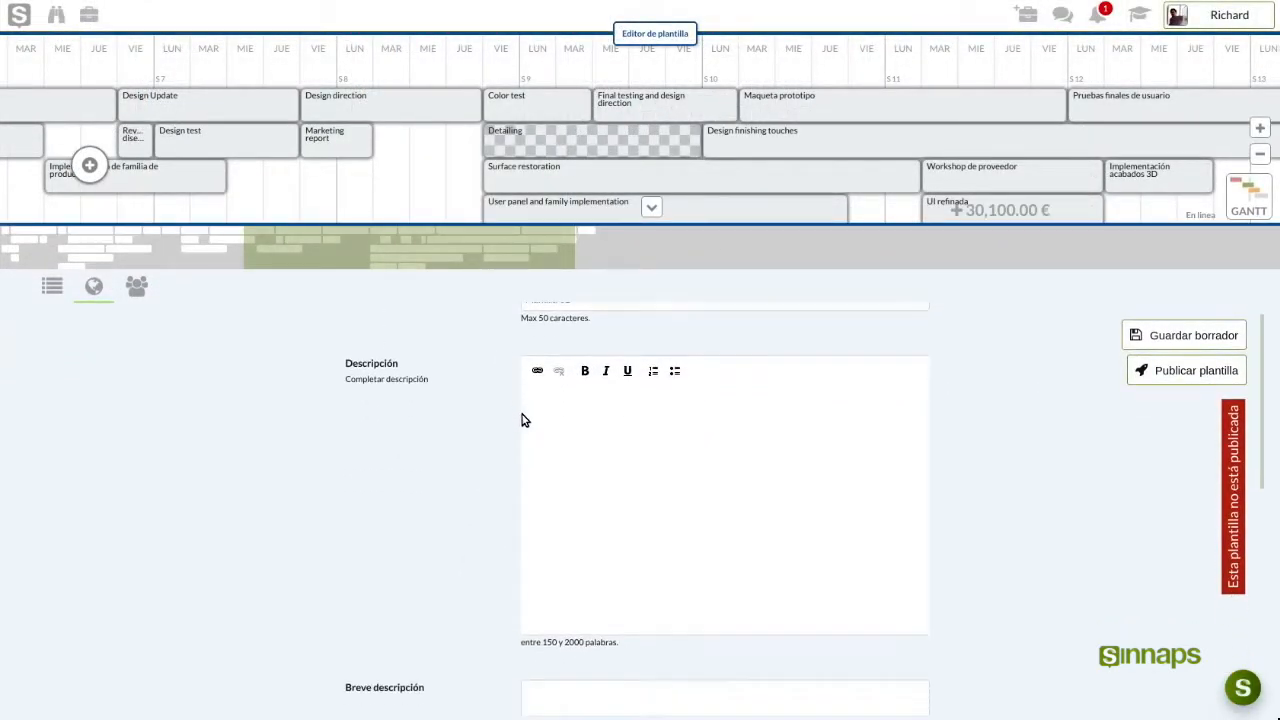
scroll(455, 493, down, 3)
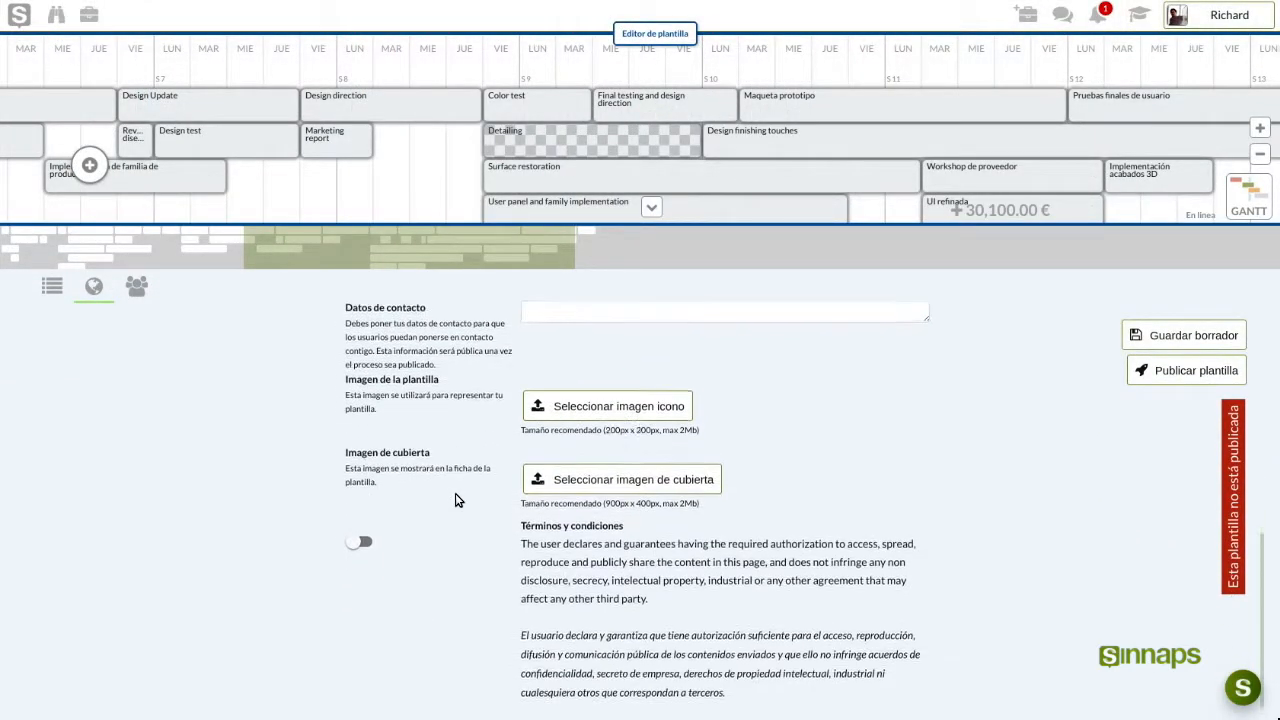
scroll(465, 579, up, 7)
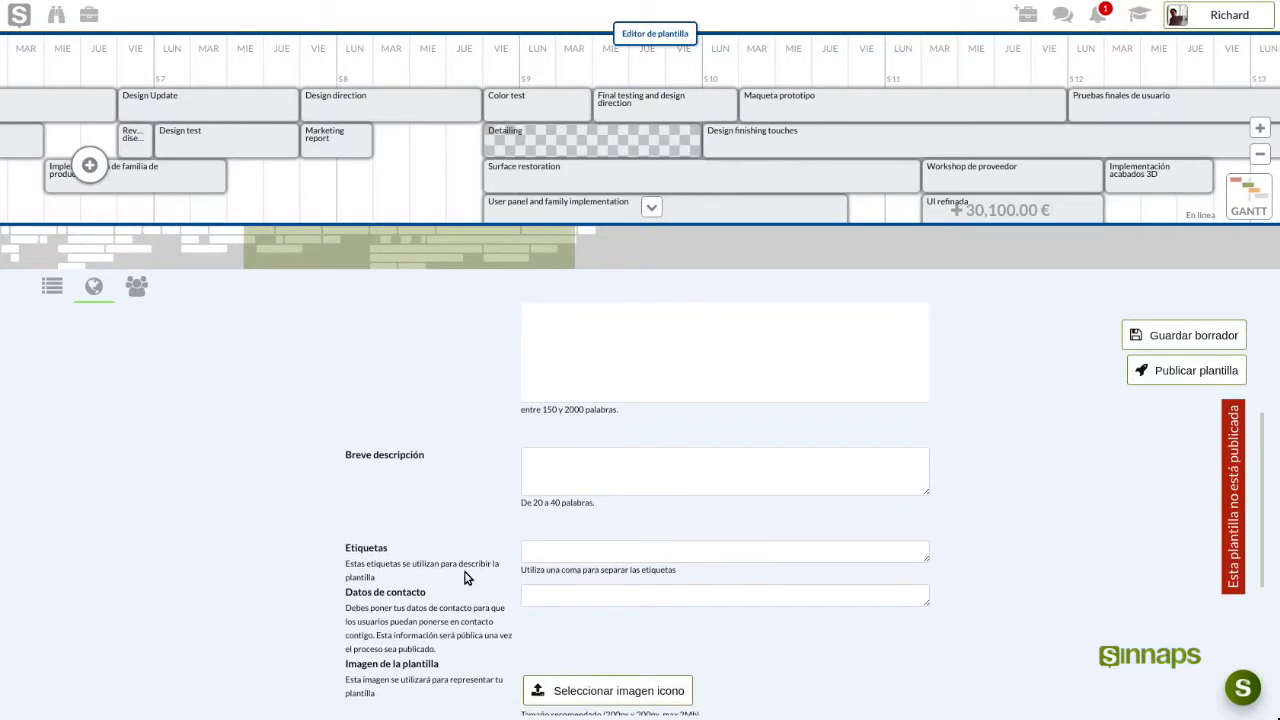
scroll(459, 571, up, 1)
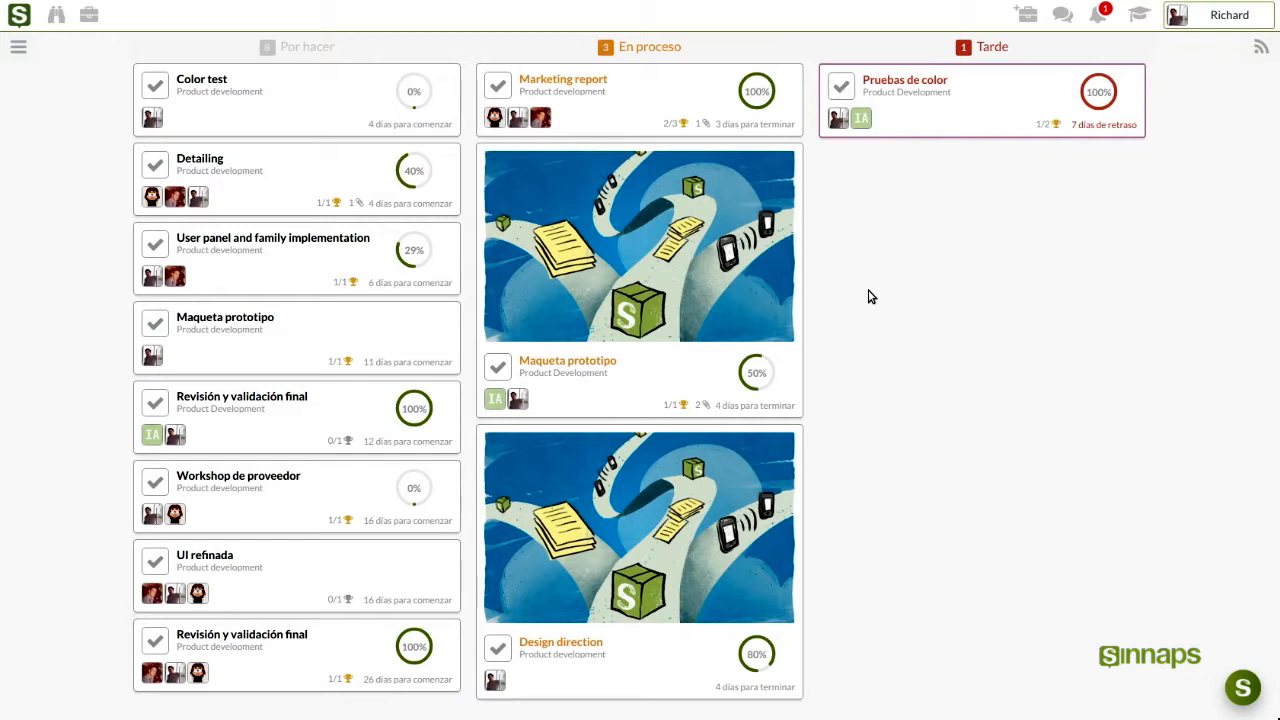
Go to Gestionar plantillas from the account menu and expand Plantillas más populares
click(1214, 27)
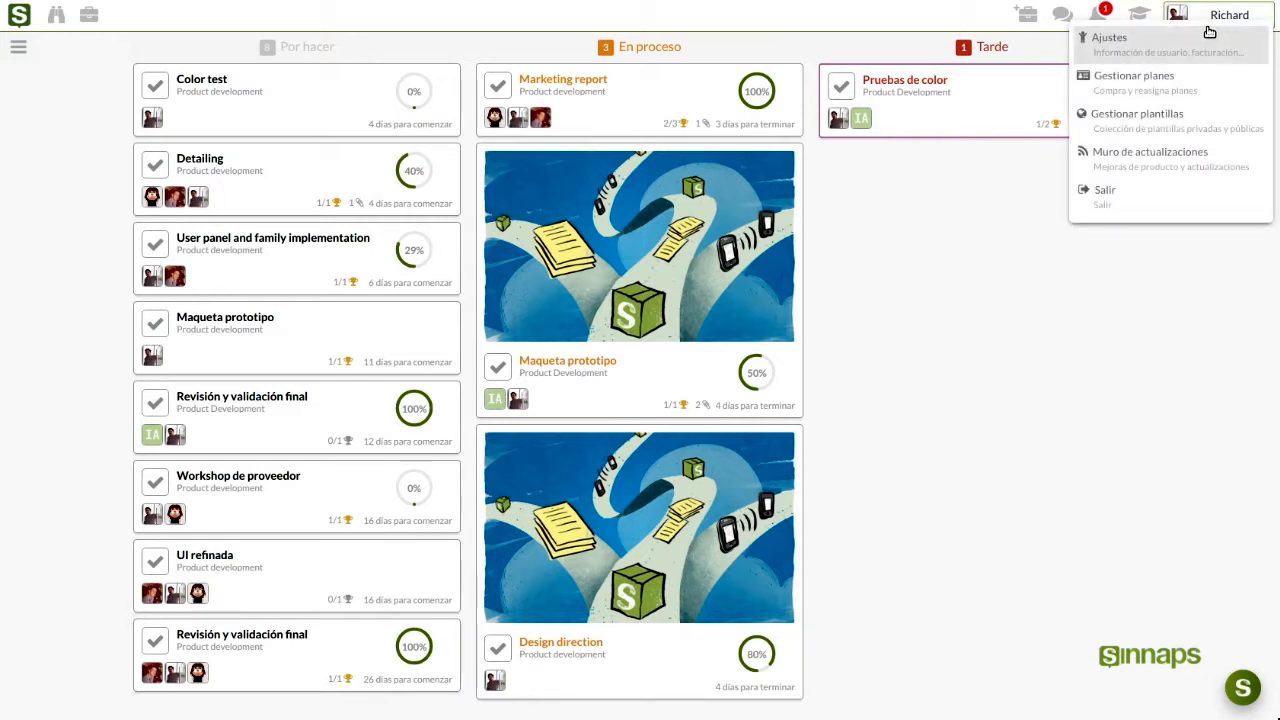
click(1178, 126)
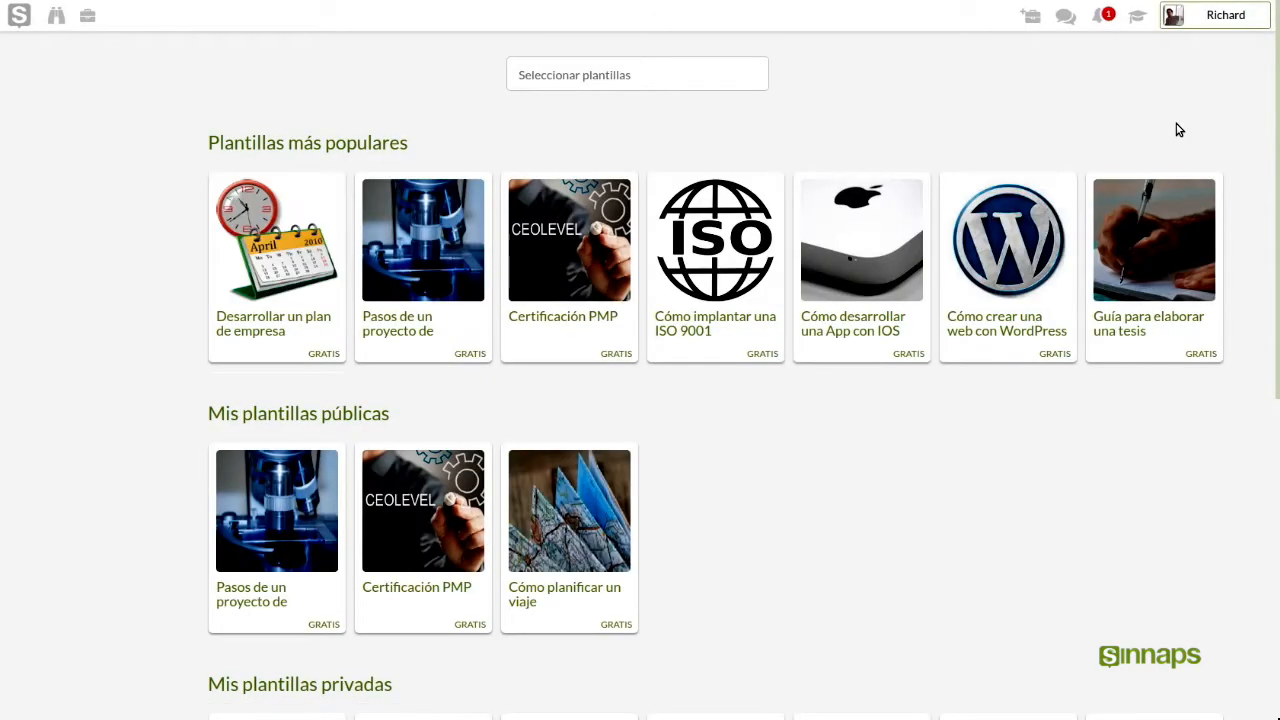
scroll(512, 225, down, 2)
scroll(512, 225, up, 2)
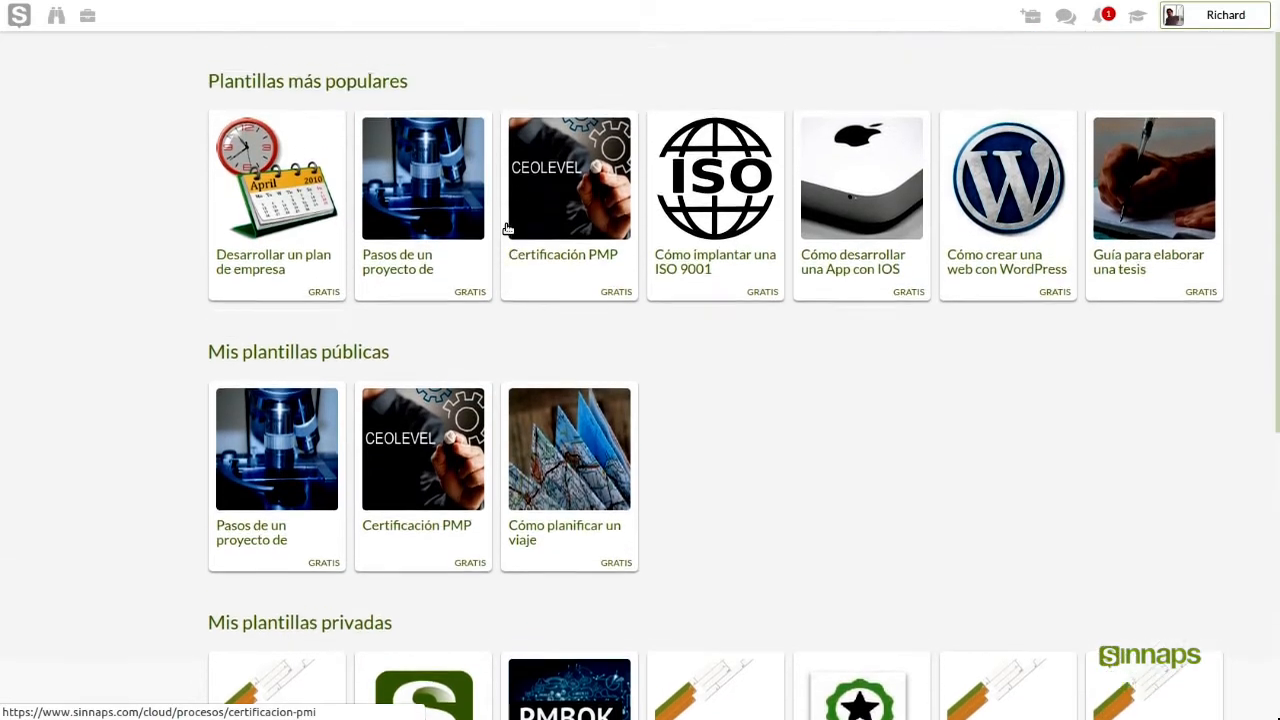
click(345, 148)
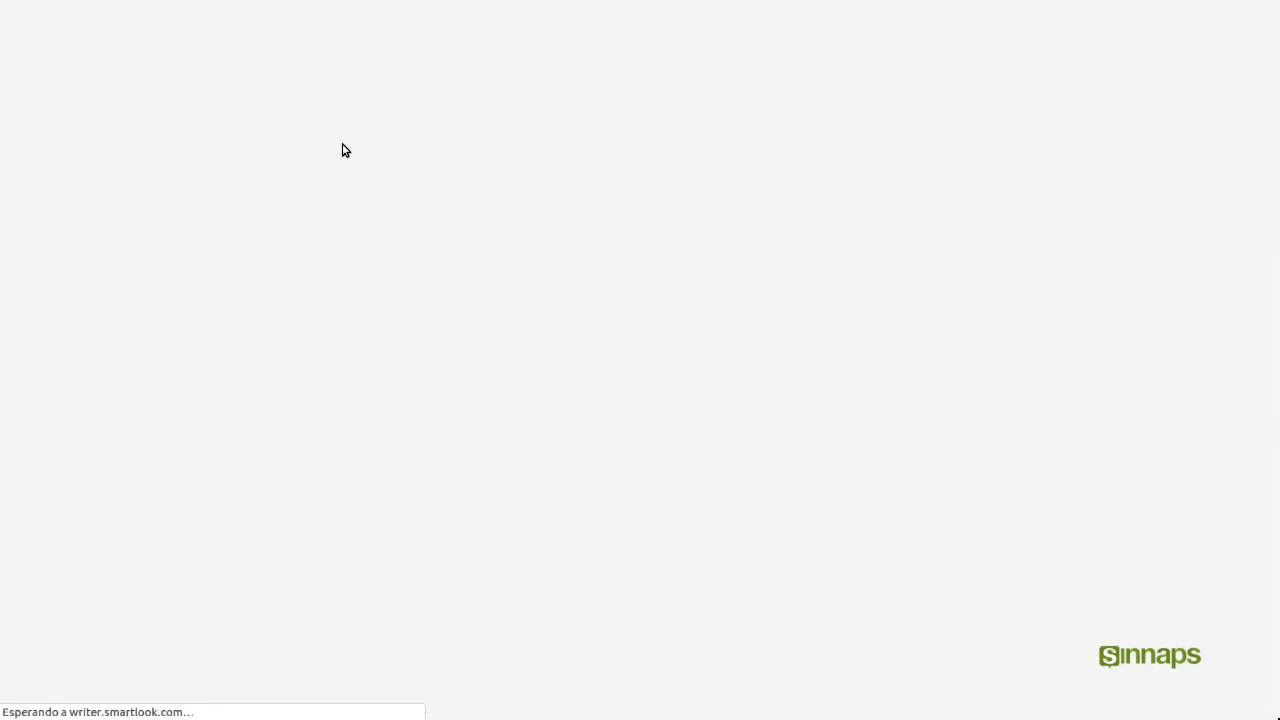
scroll(540, 200, down, 4)
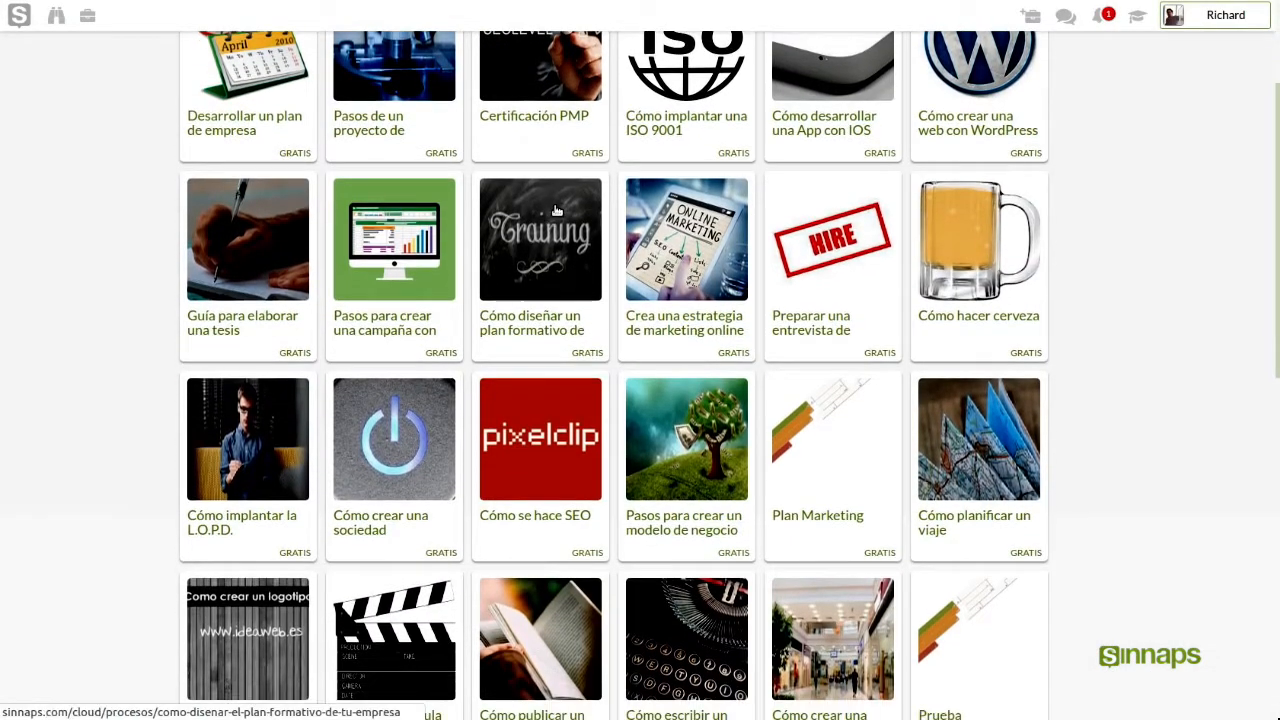
scroll(557, 210, down, 5)
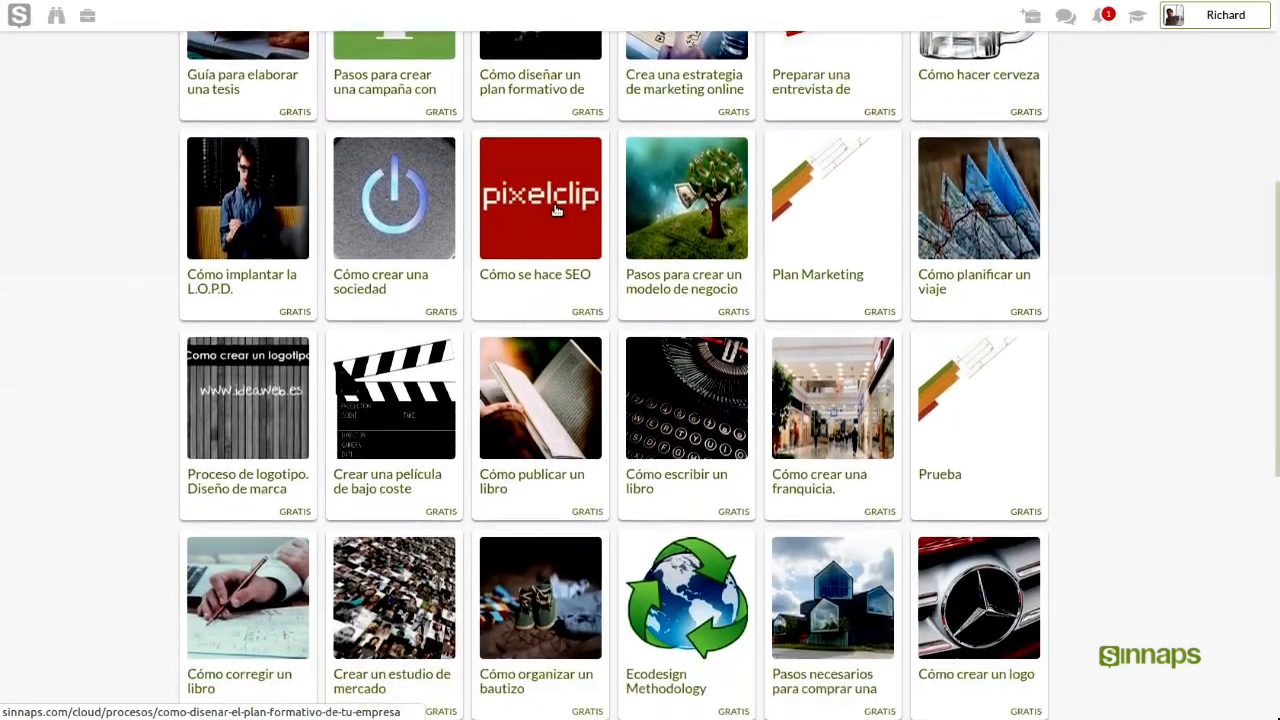
scroll(557, 210, up, 4)
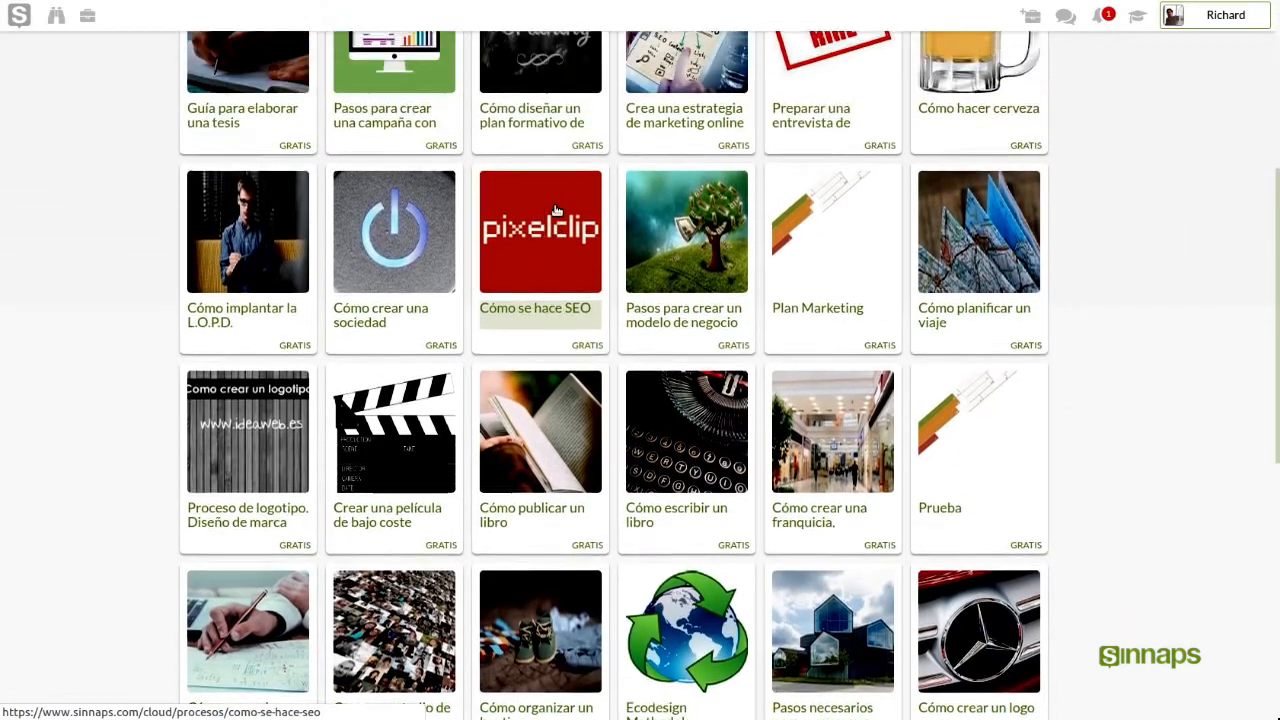
scroll(557, 210, up, 5)
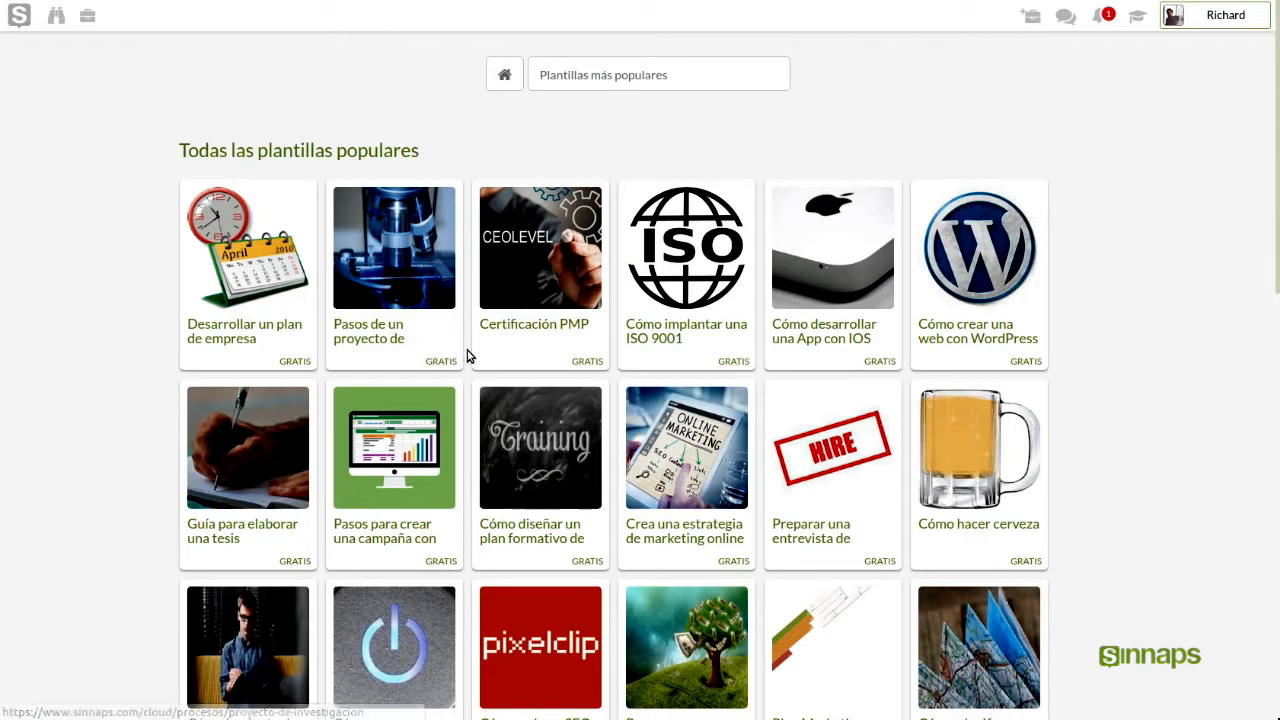
scroll(576, 361, down, 5)
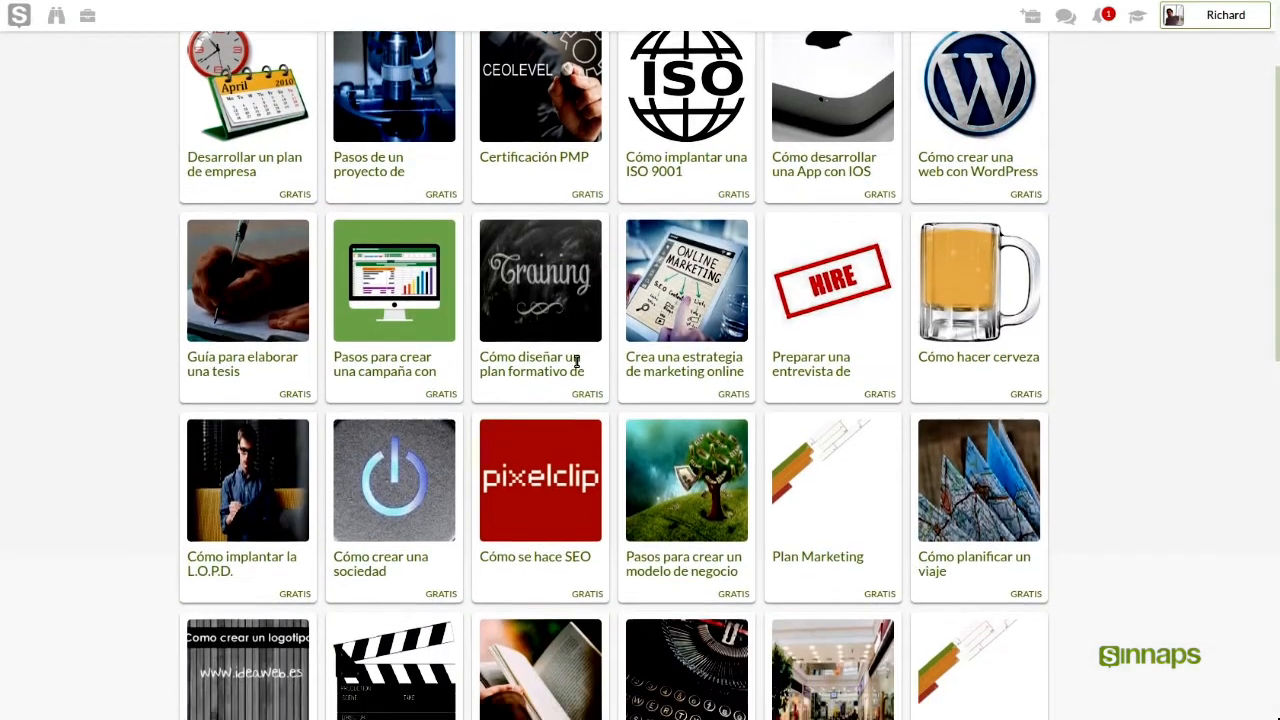
scroll(576, 364, down, 5)
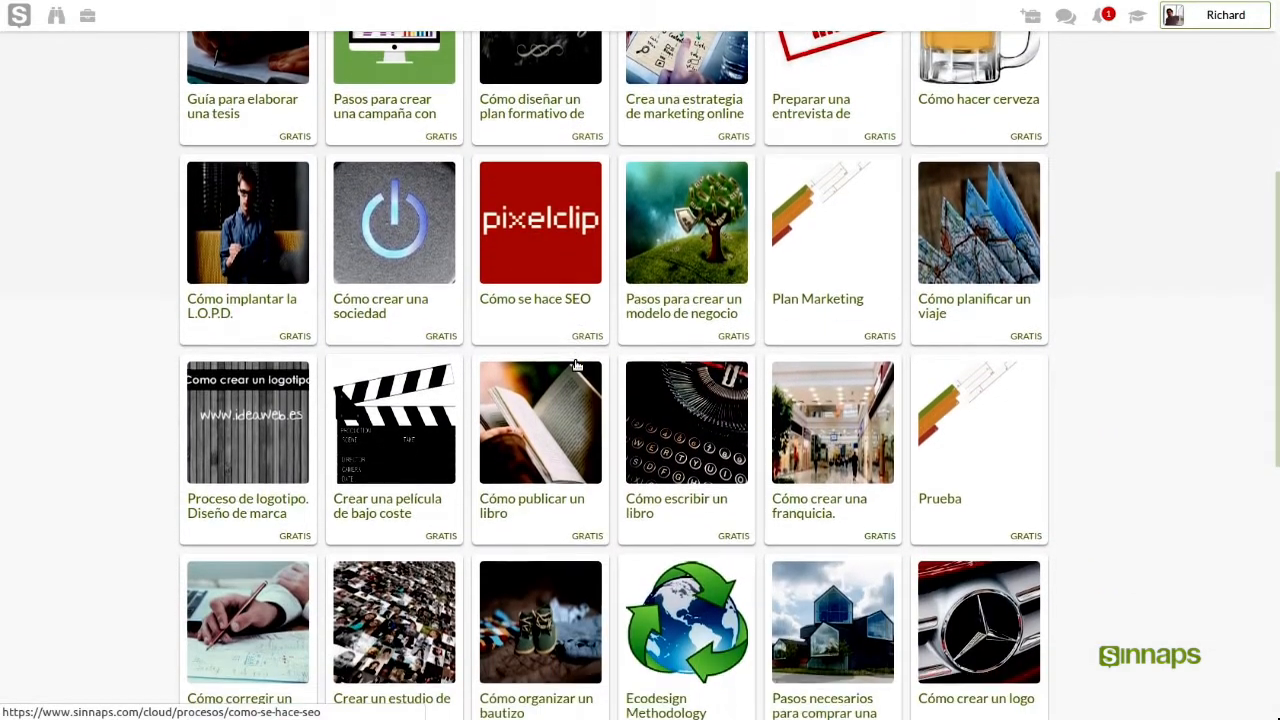
scroll(578, 362, down, 3)
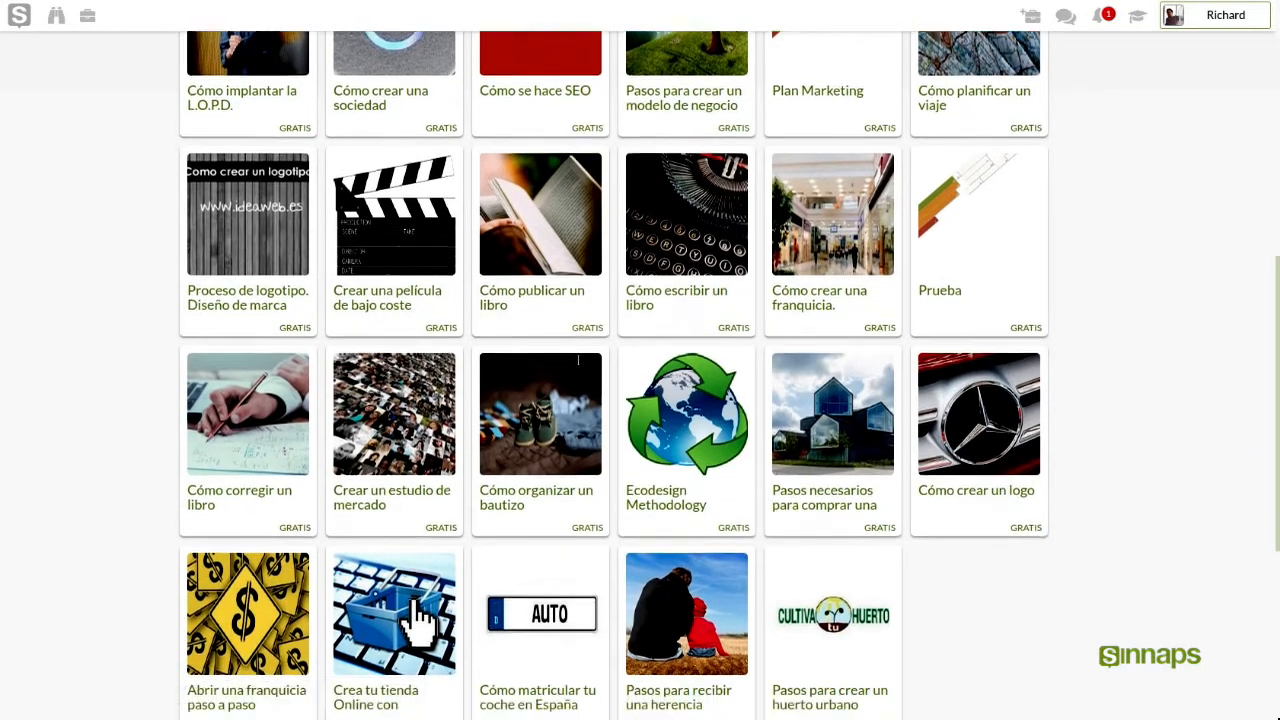
scroll(578, 362, up, 5)
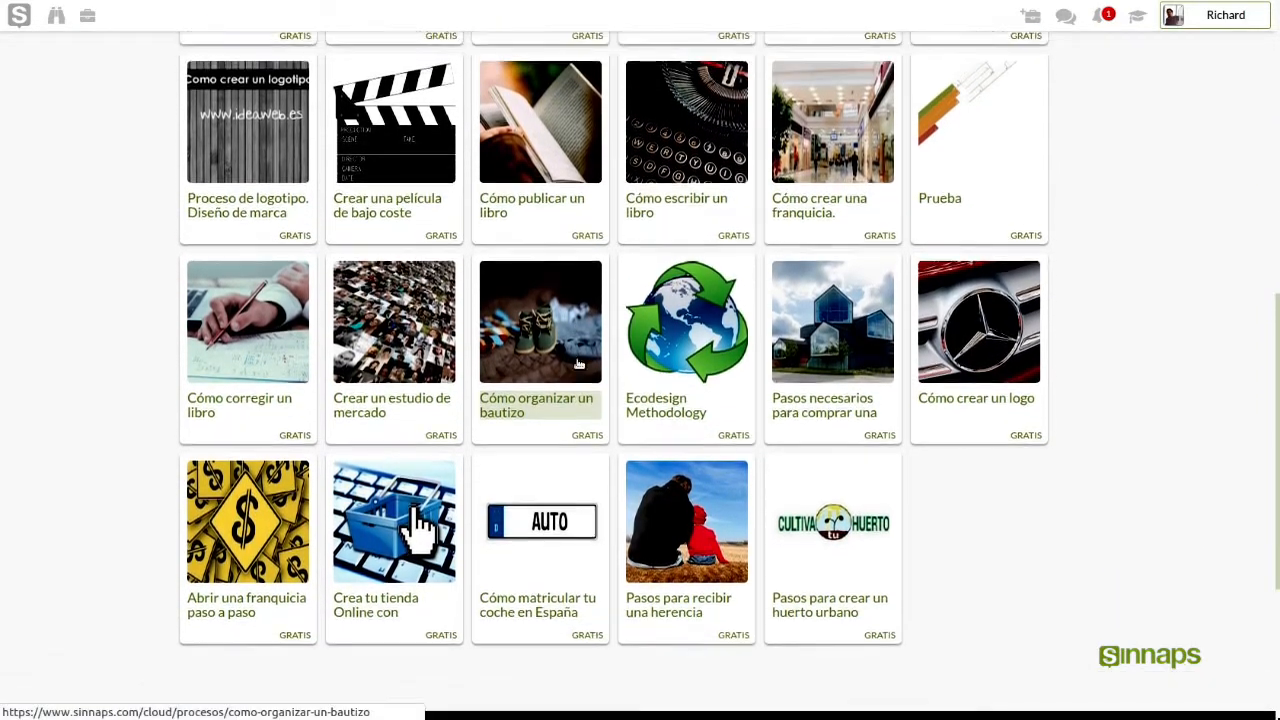
scroll(578, 362, up, 6)
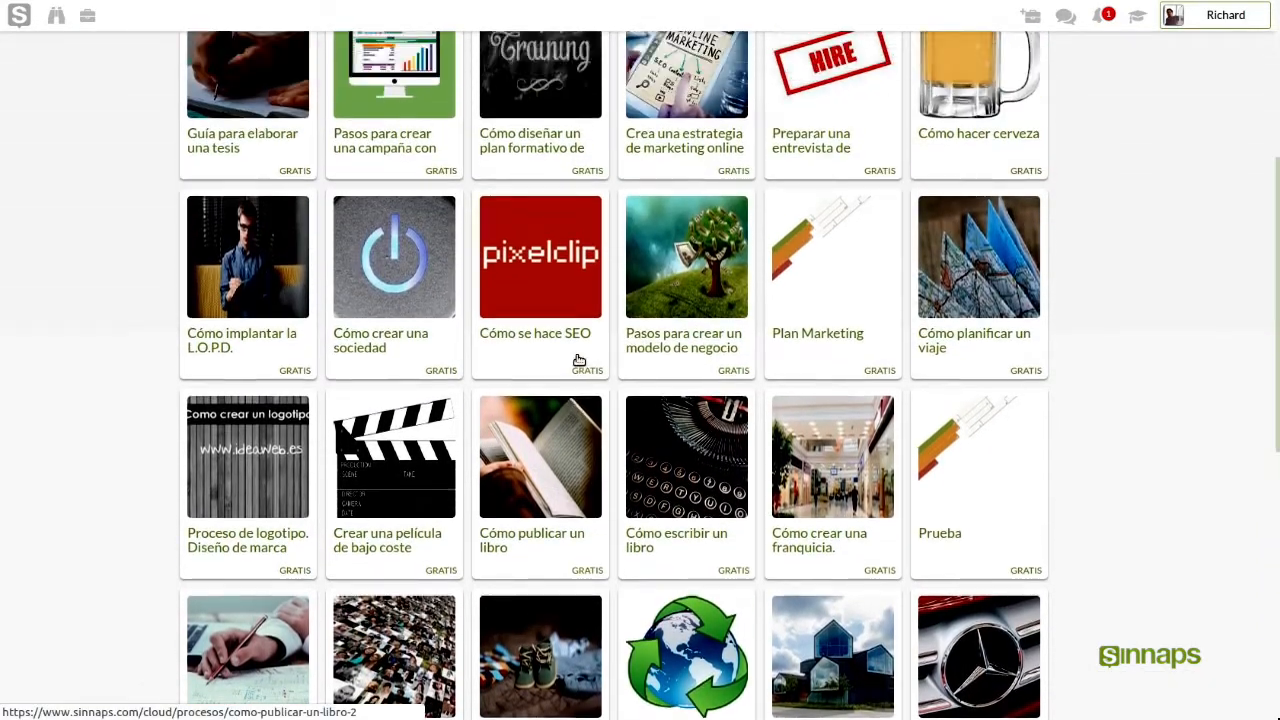
scroll(578, 362, up, 2)
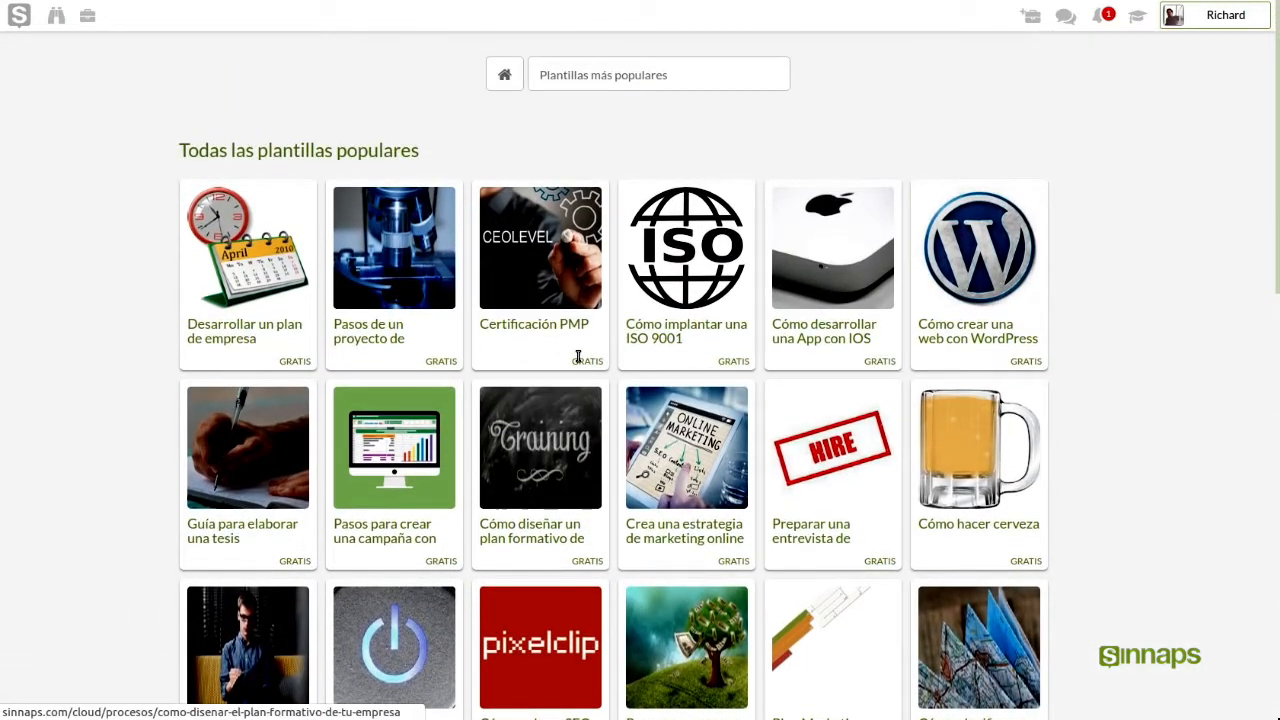
Switch the template collection to my own templates and open Proyecto de onboarding
click(604, 84)
click(603, 113)
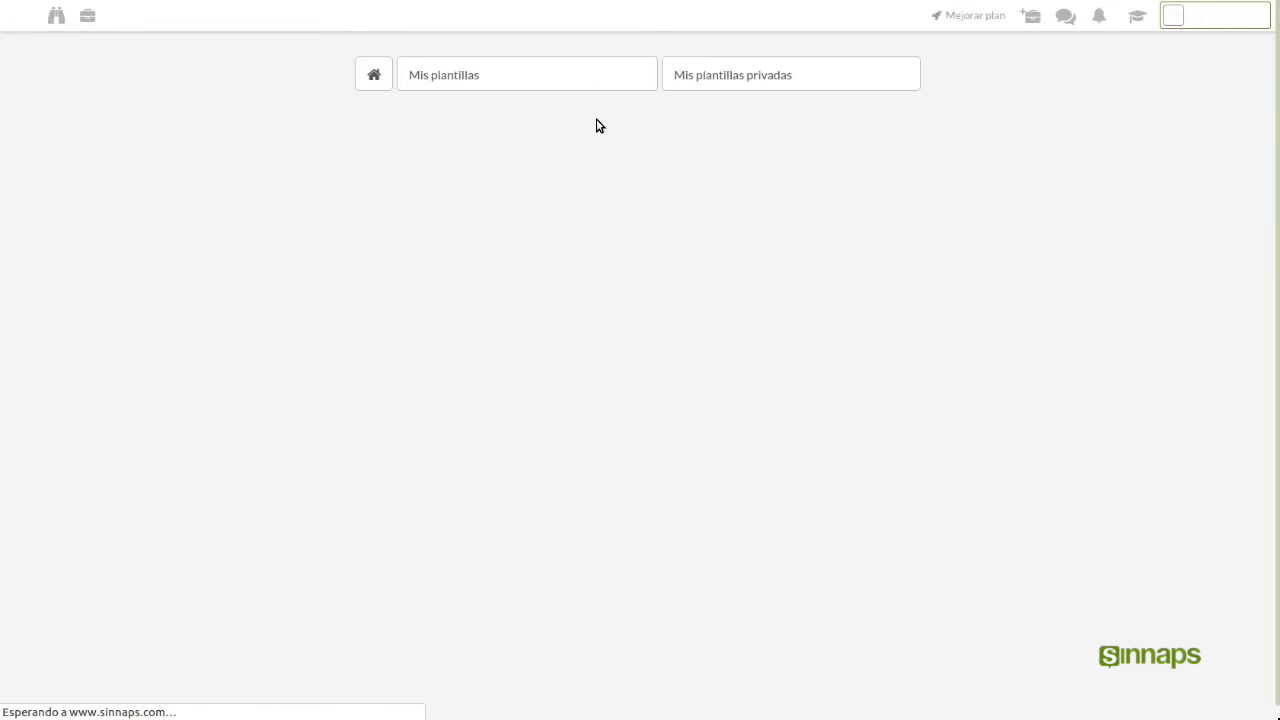
drag(395, 159, 180, 154)
click(166, 154)
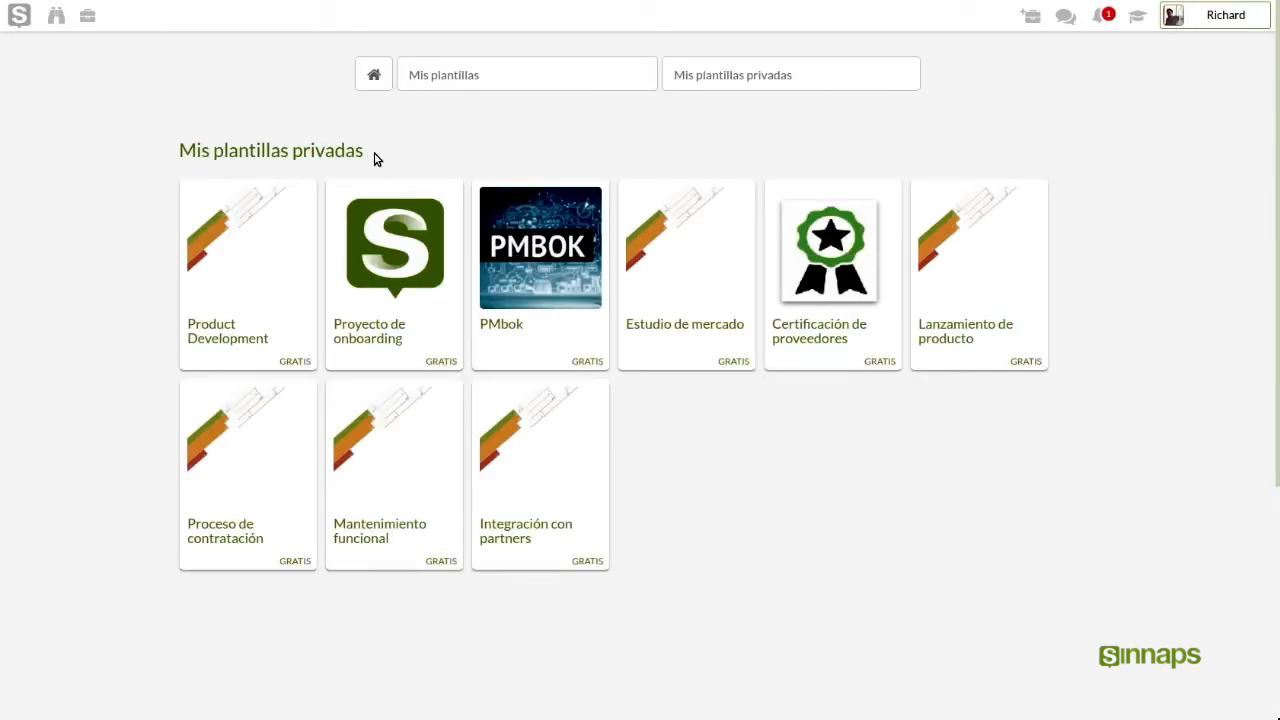
click(398, 313)
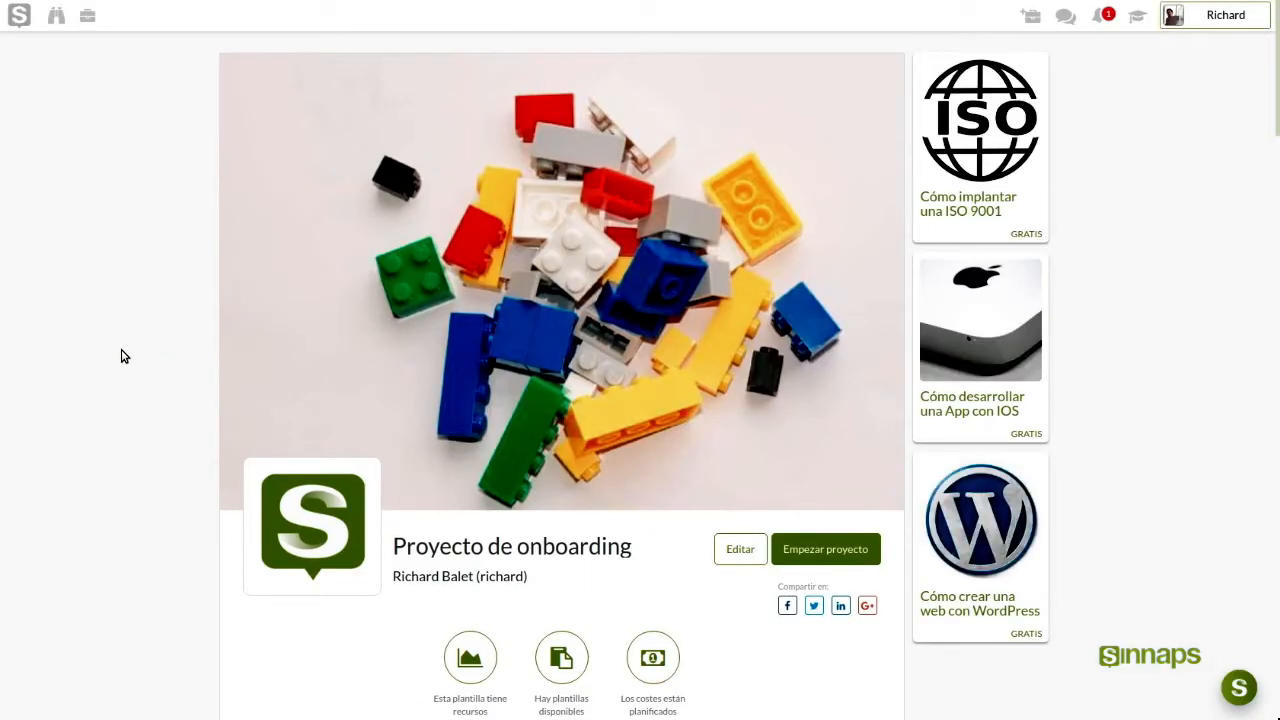
Scroll the template page and pan the Gantt preview through all weeks up to End
scroll(157, 373, down, 2)
scroll(157, 373, down, 5)
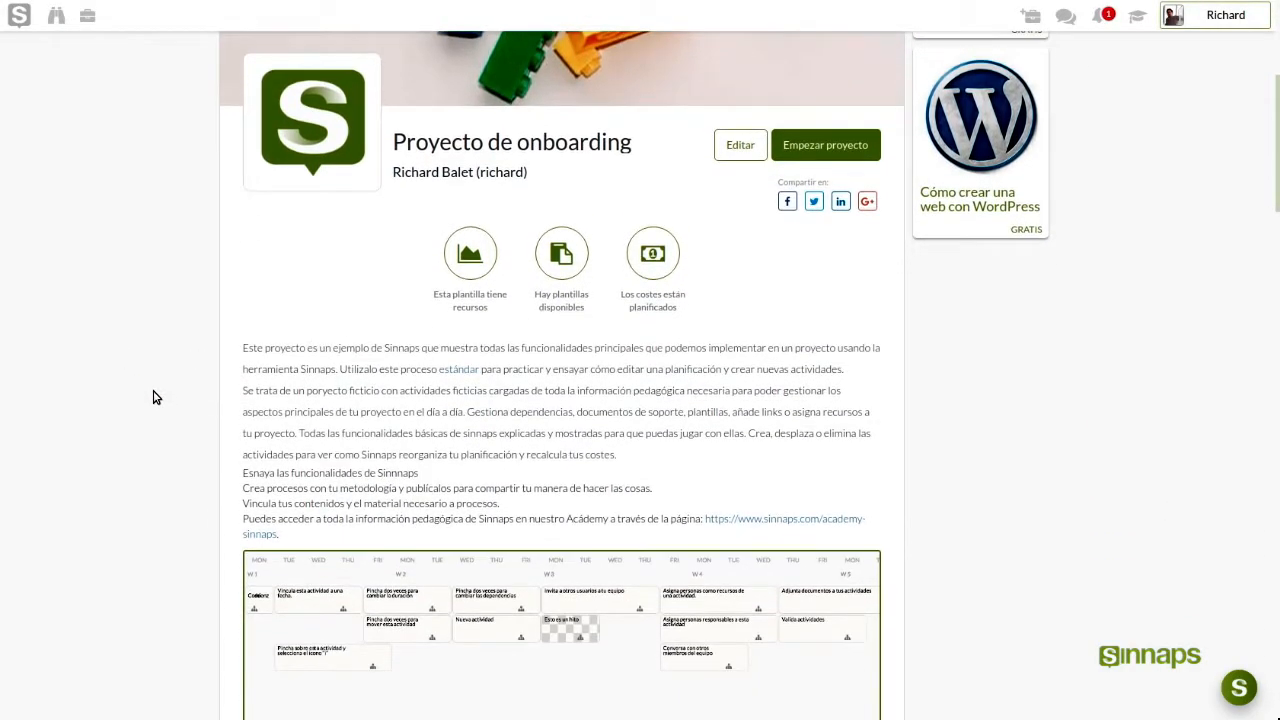
scroll(155, 397, down, 1)
drag(672, 506, 463, 514)
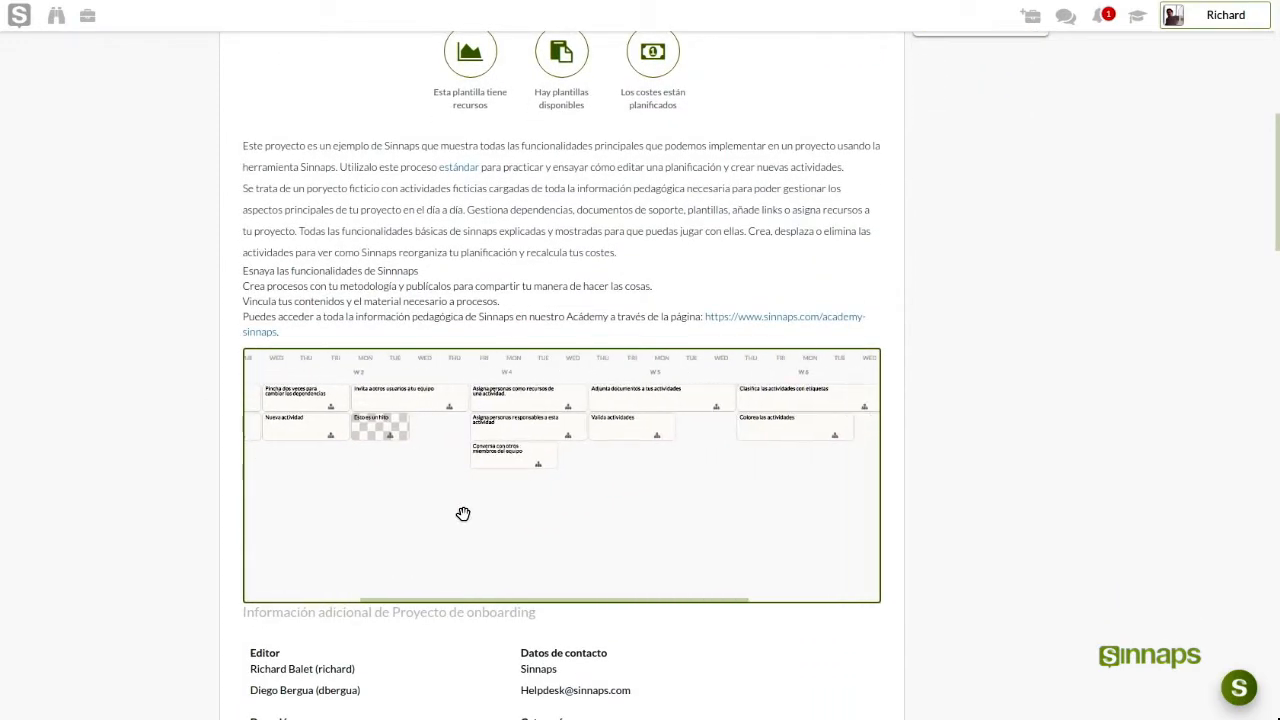
drag(651, 509, 451, 520)
scroll(143, 481, down, 7)
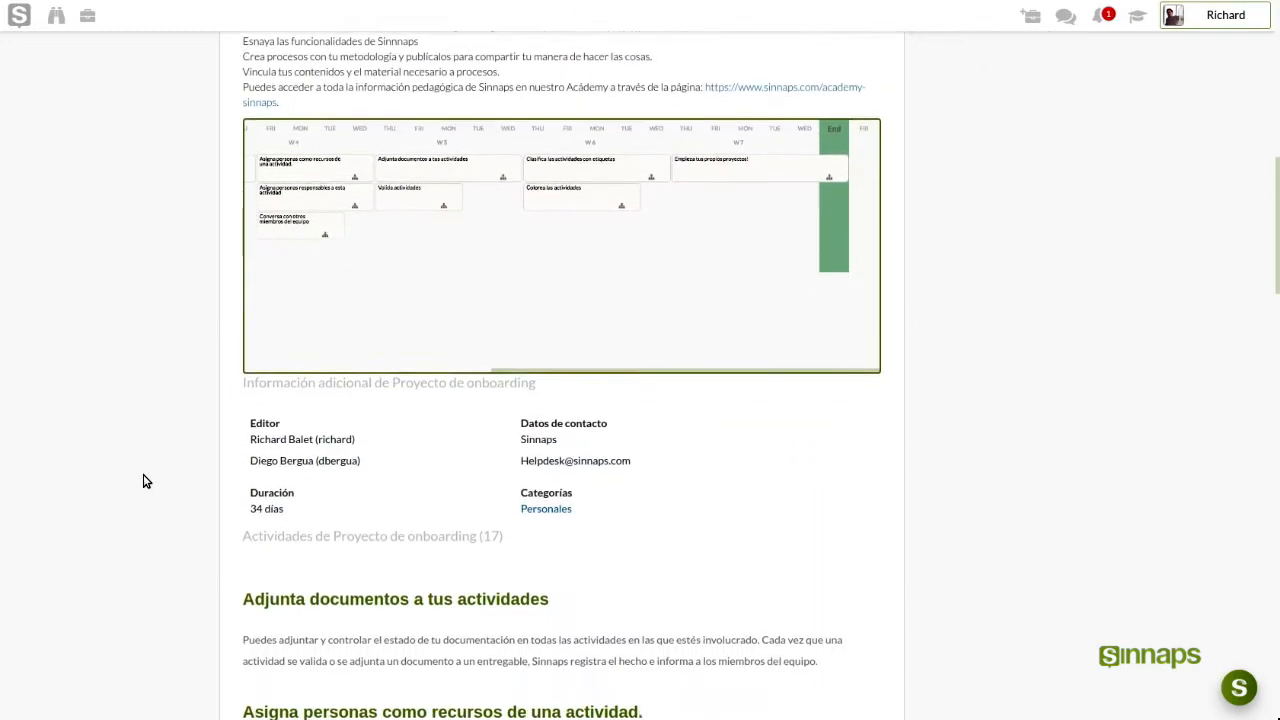
scroll(143, 479, up, 7)
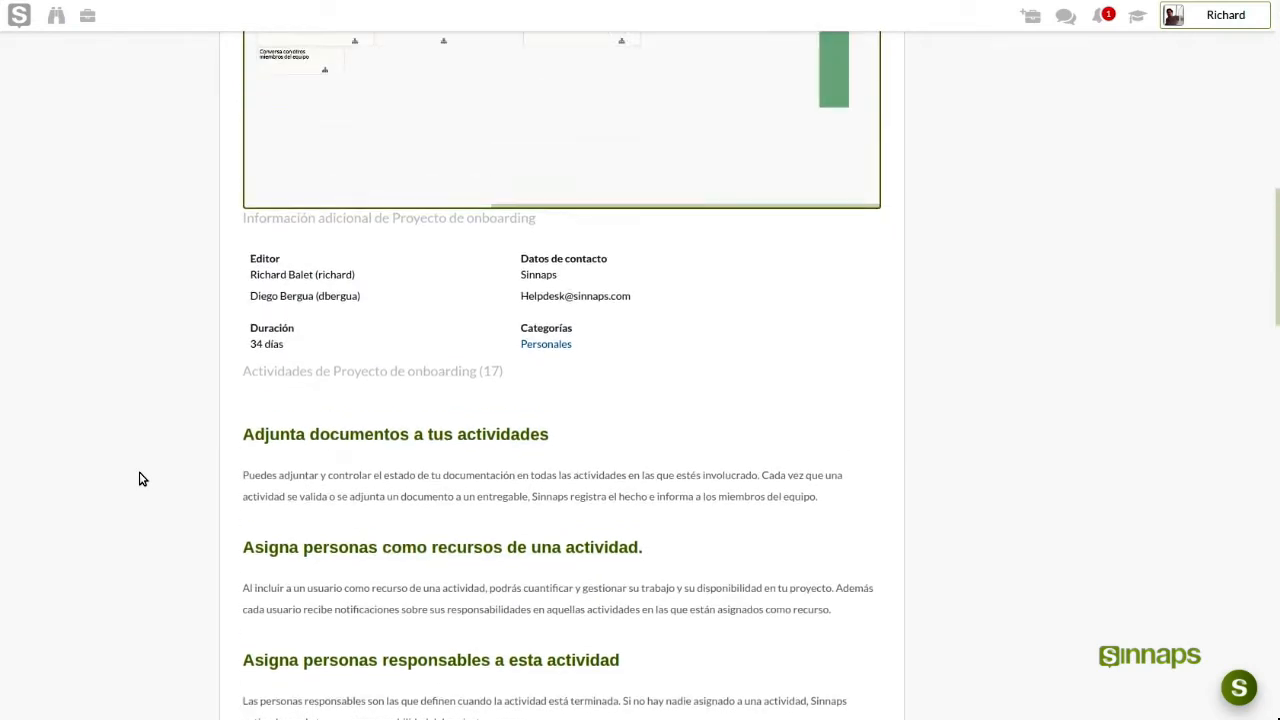
scroll(140, 463, up, 1)
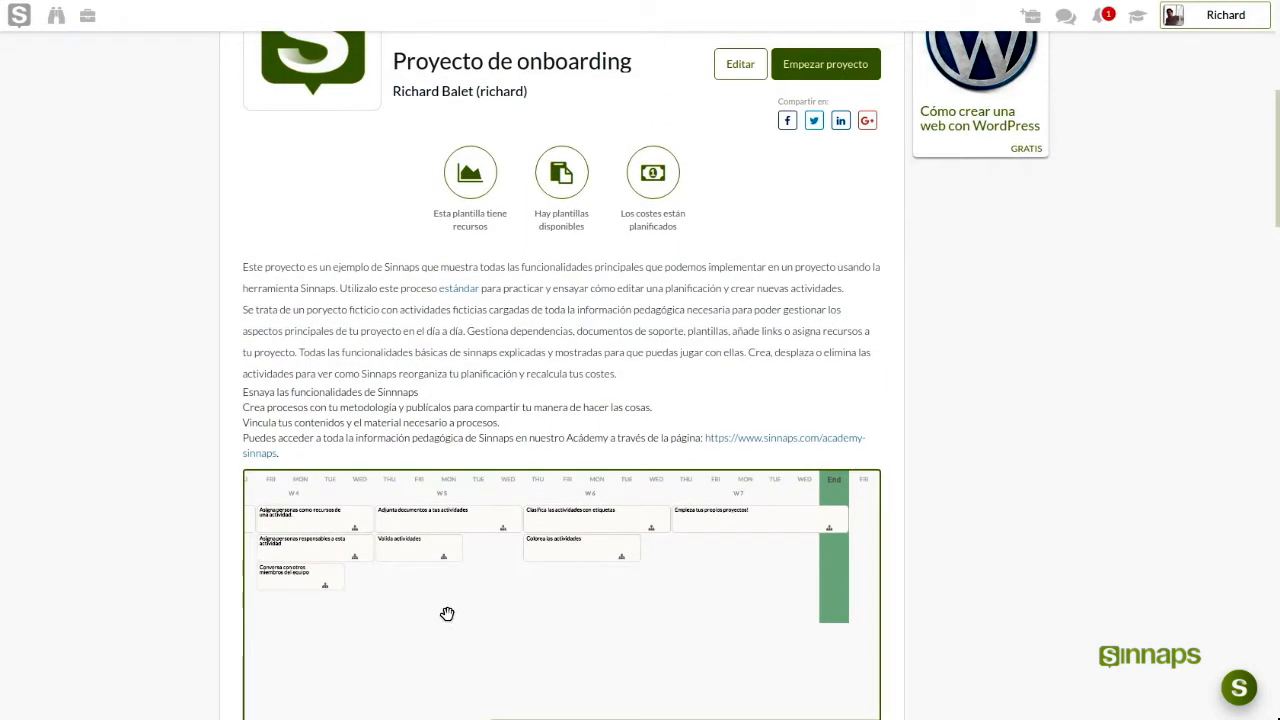
drag(443, 609, 649, 640)
drag(374, 660, 609, 637)
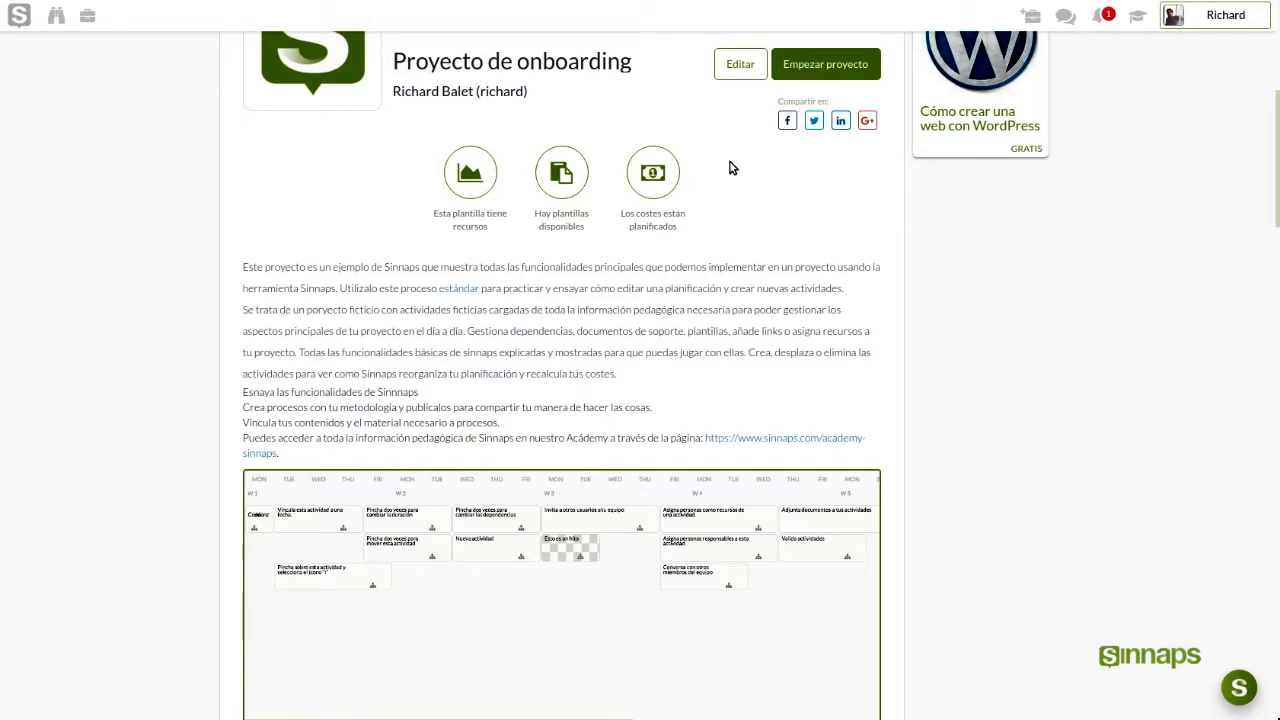
scroll(730, 160, up, 1)
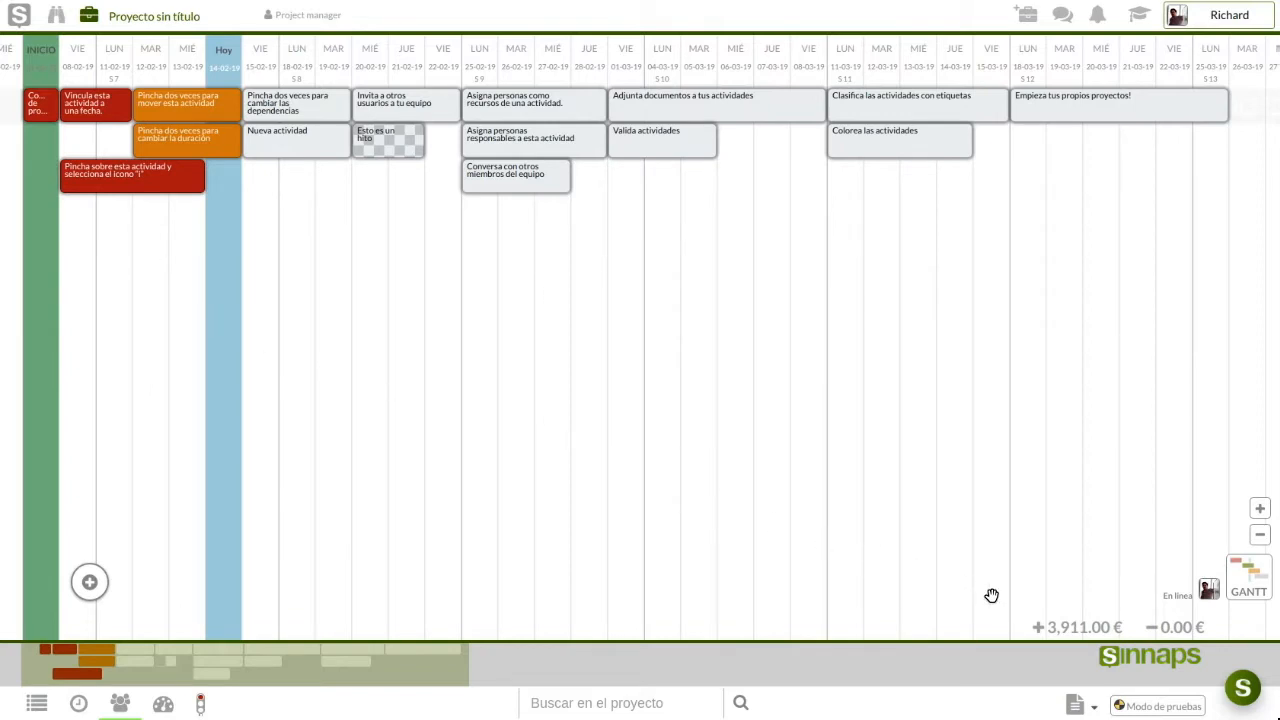
Inspect the 3,911.00 € budget total and the Adjunta documentos a tus actividades details
double_click(1057, 625)
triple_click(1058, 625)
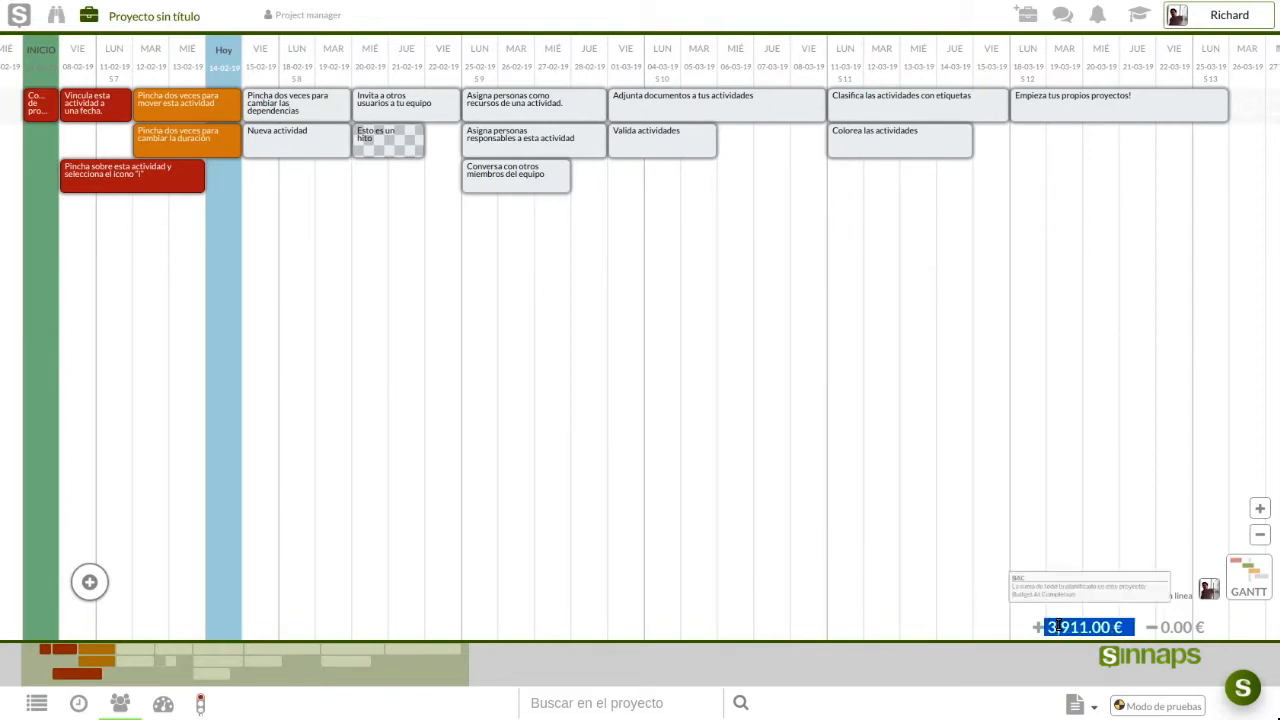
click(1058, 625)
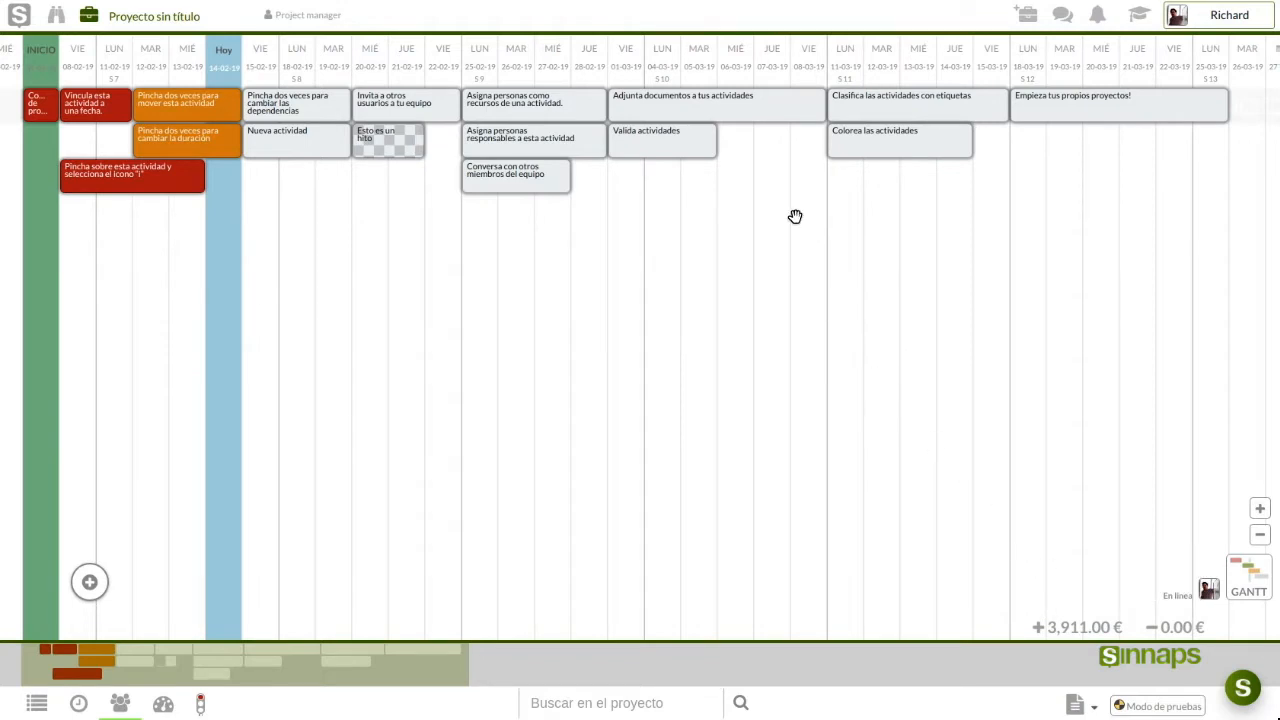
click(755, 116)
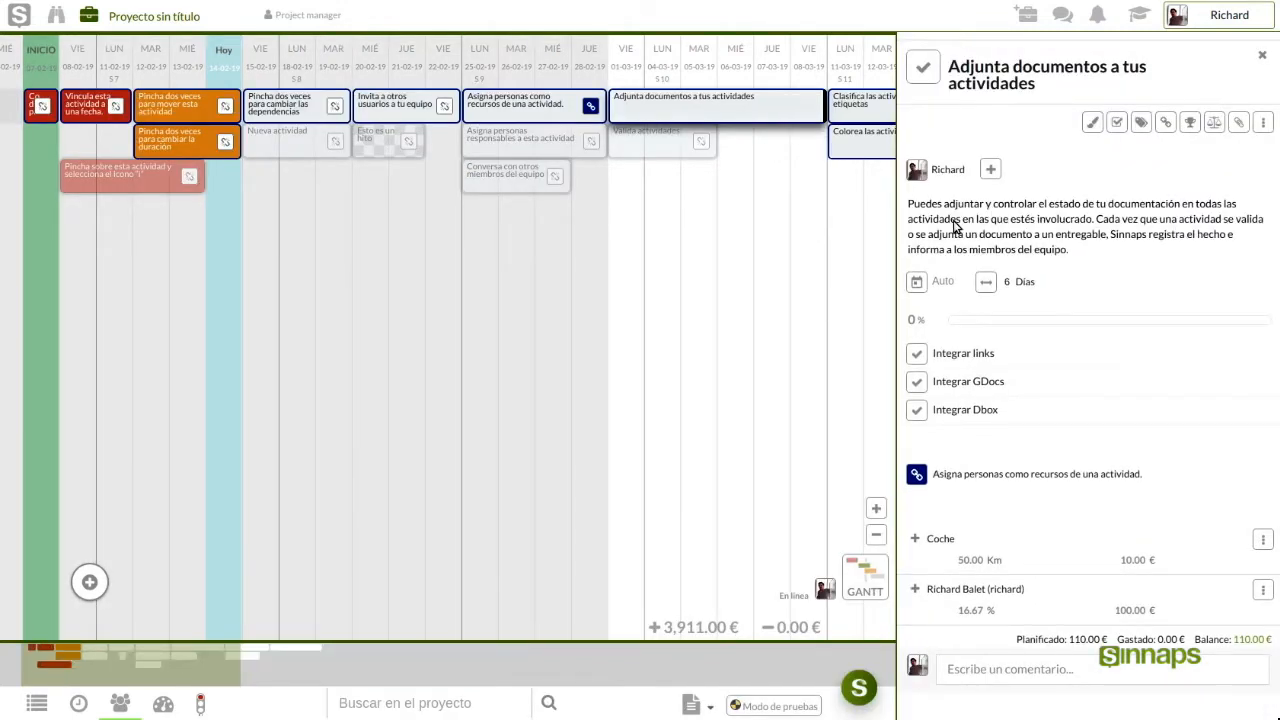
scroll(1020, 320, down, 1)
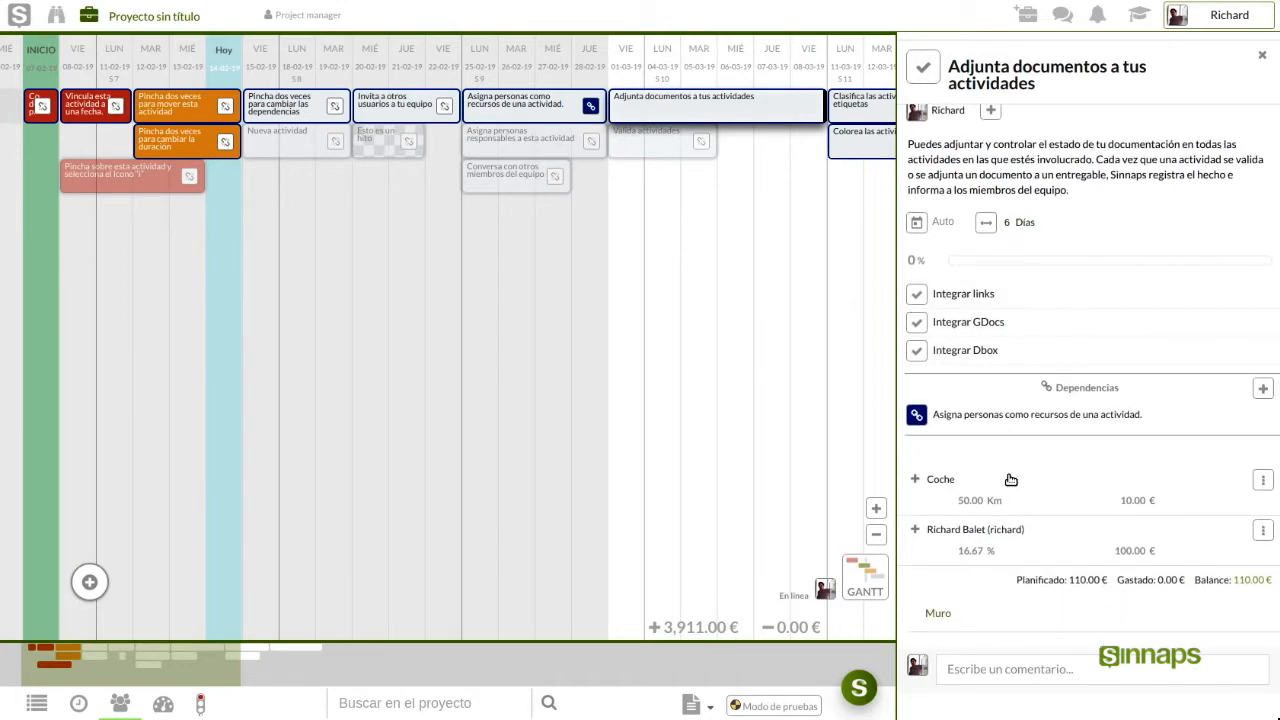
scroll(1000, 465, up, 1)
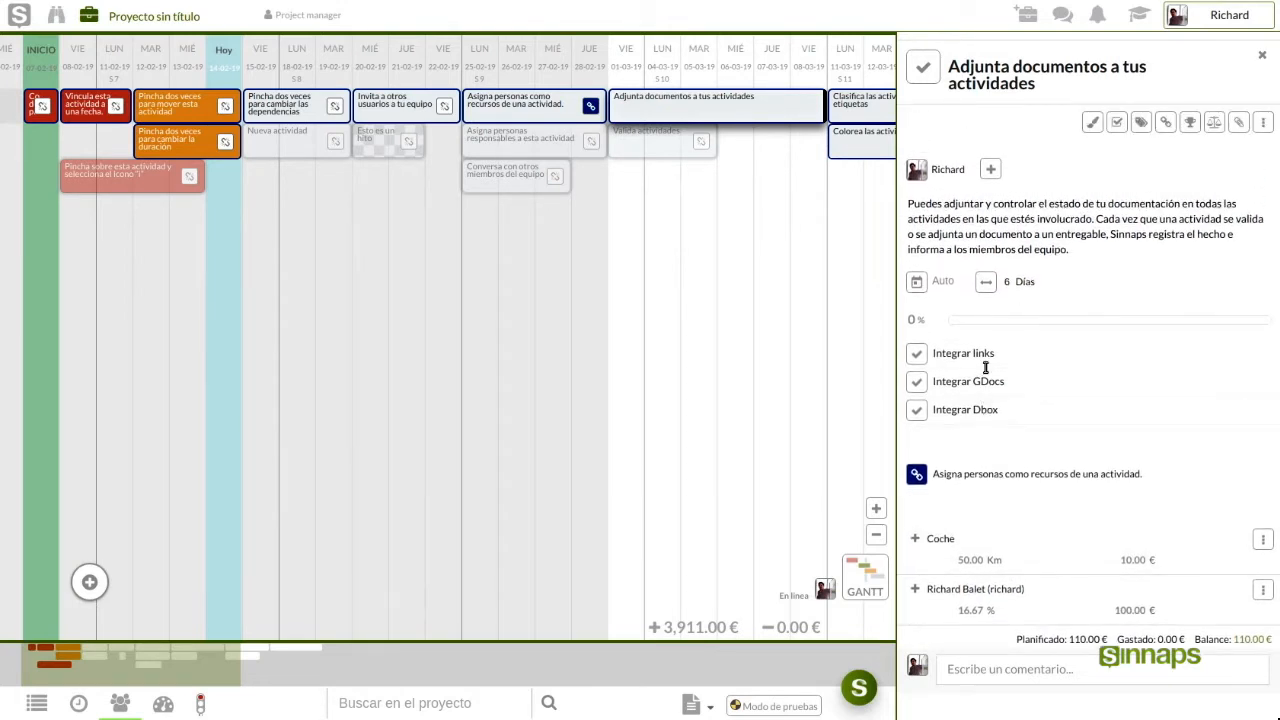
click(1261, 60)
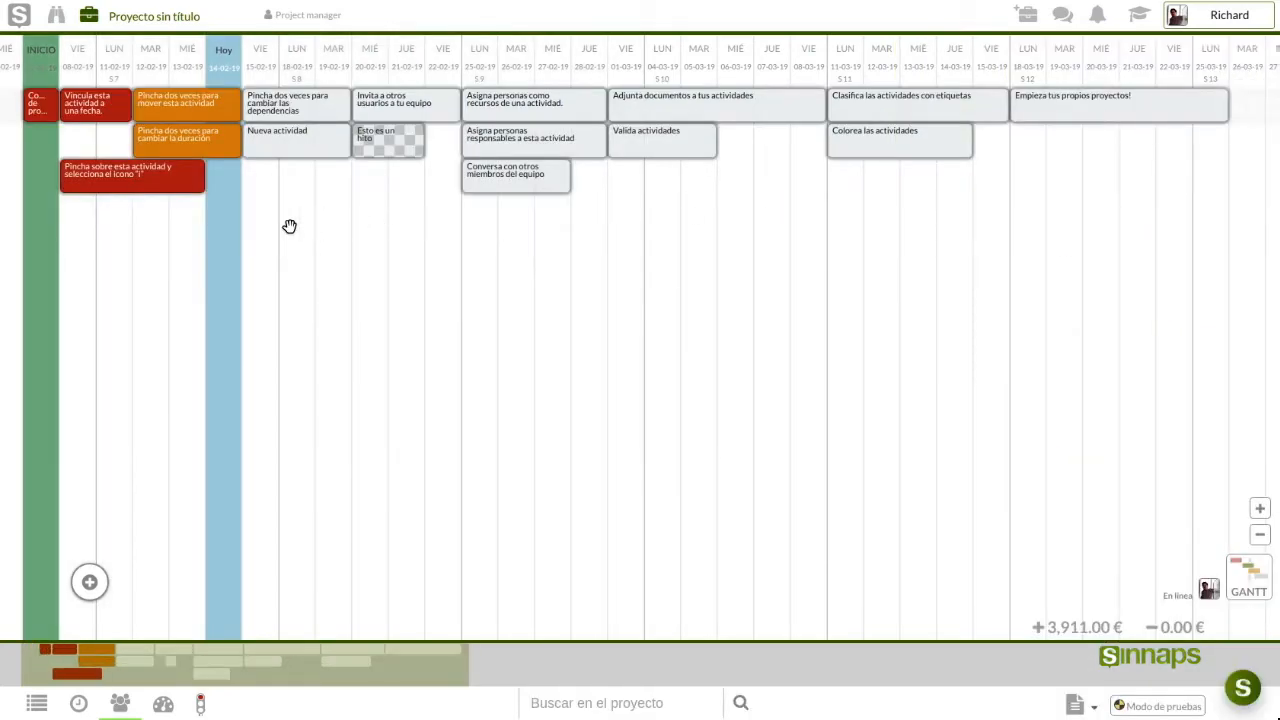
Stretch the Vincula activity to 6 days and move the icono i activity to 19-02
click(100, 112)
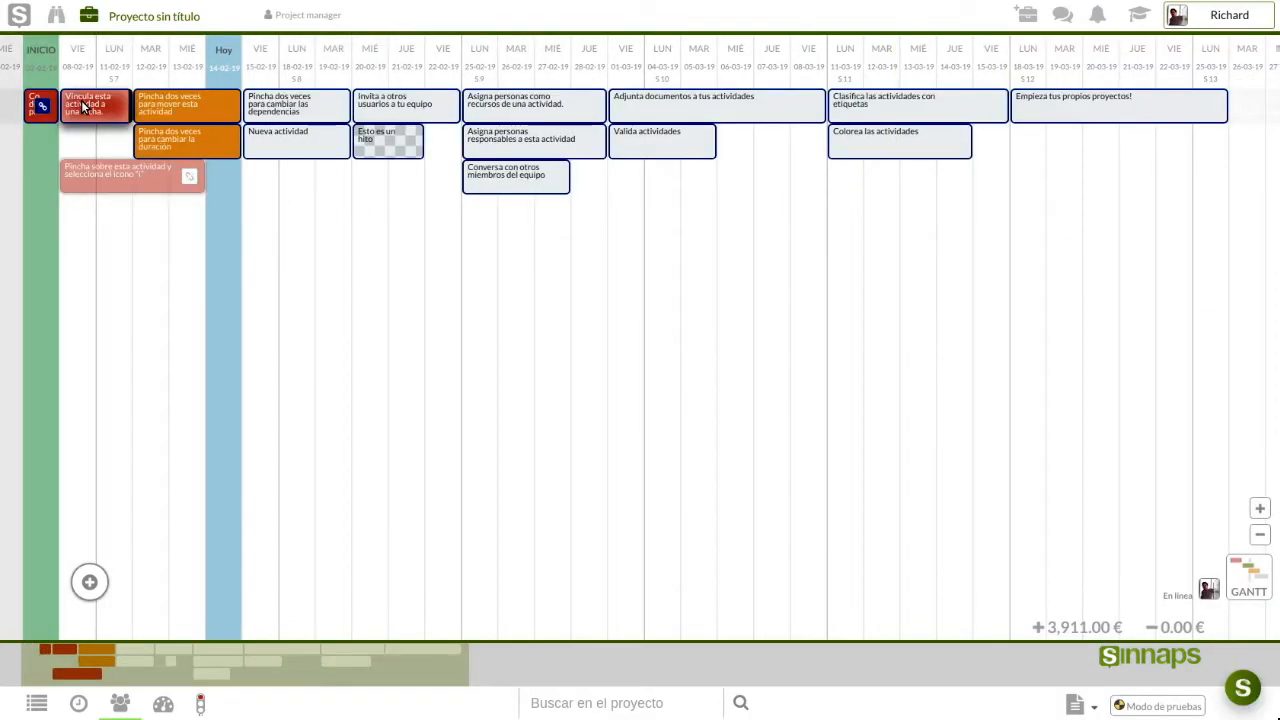
drag(129, 105, 277, 106)
click(116, 141)
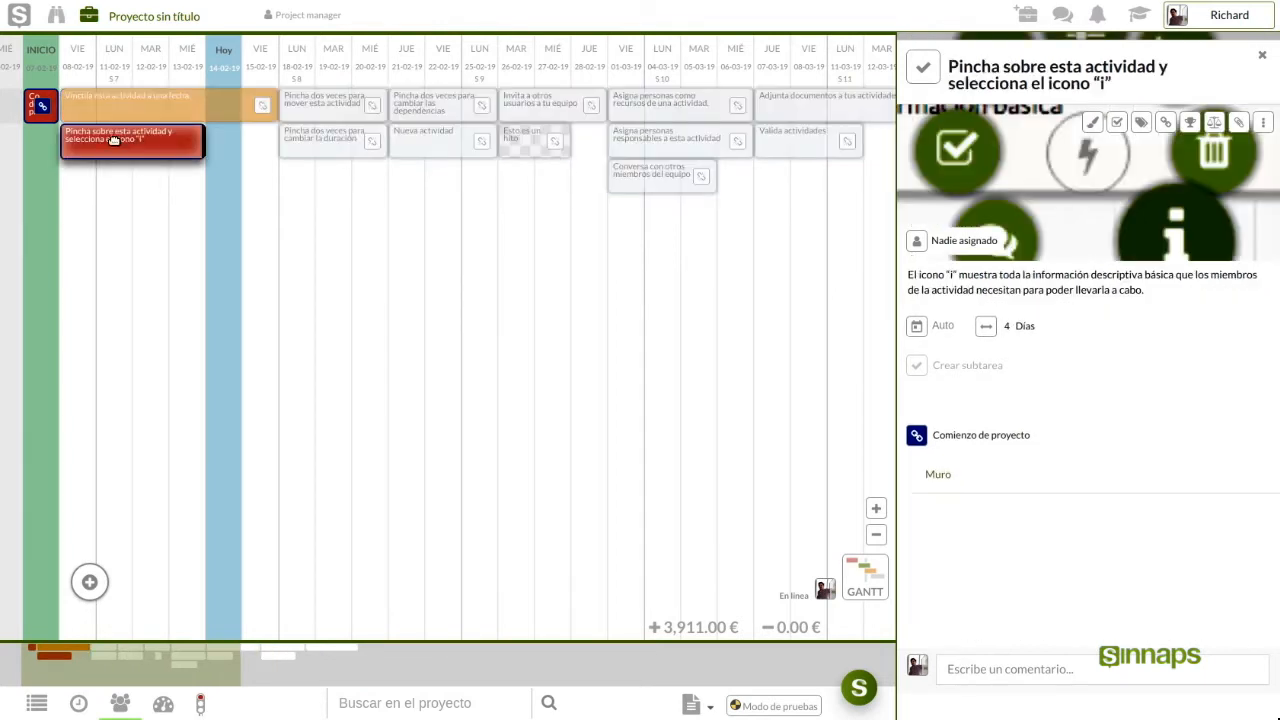
drag(108, 139, 383, 174)
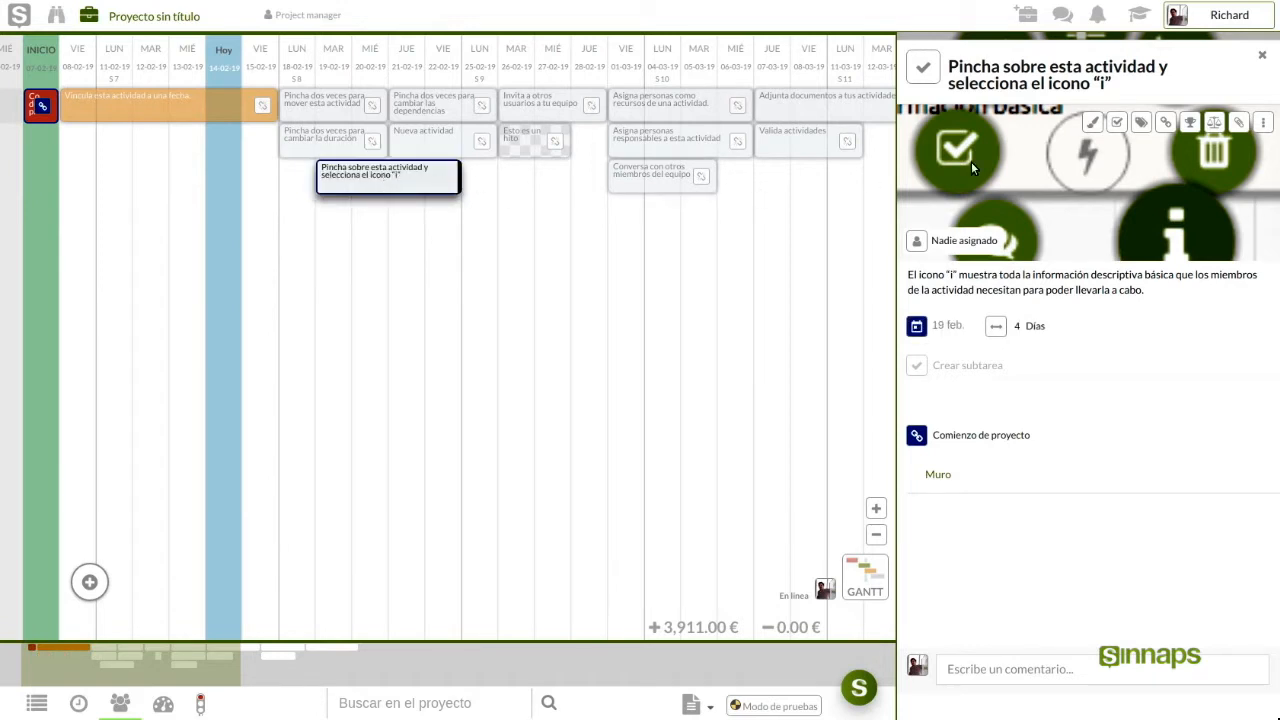
click(1262, 55)
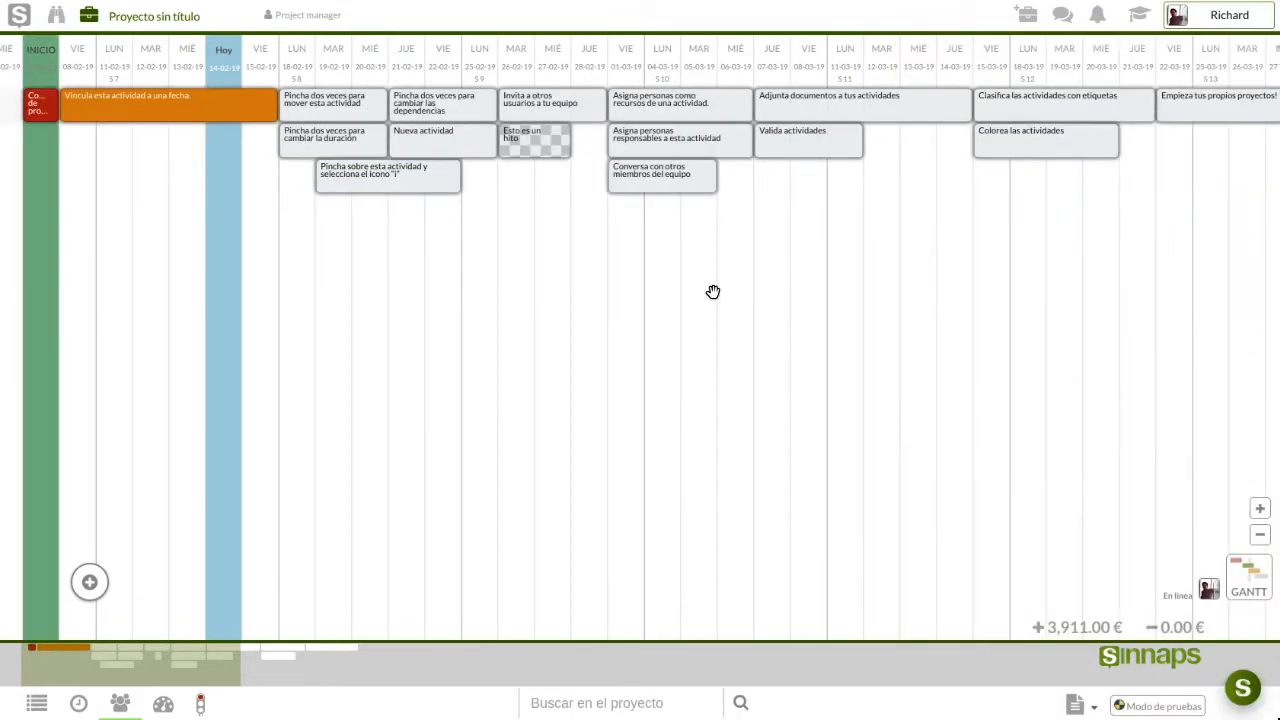
Invite a colleague to the project team by typing their name and picking the suggestion
click(120, 703)
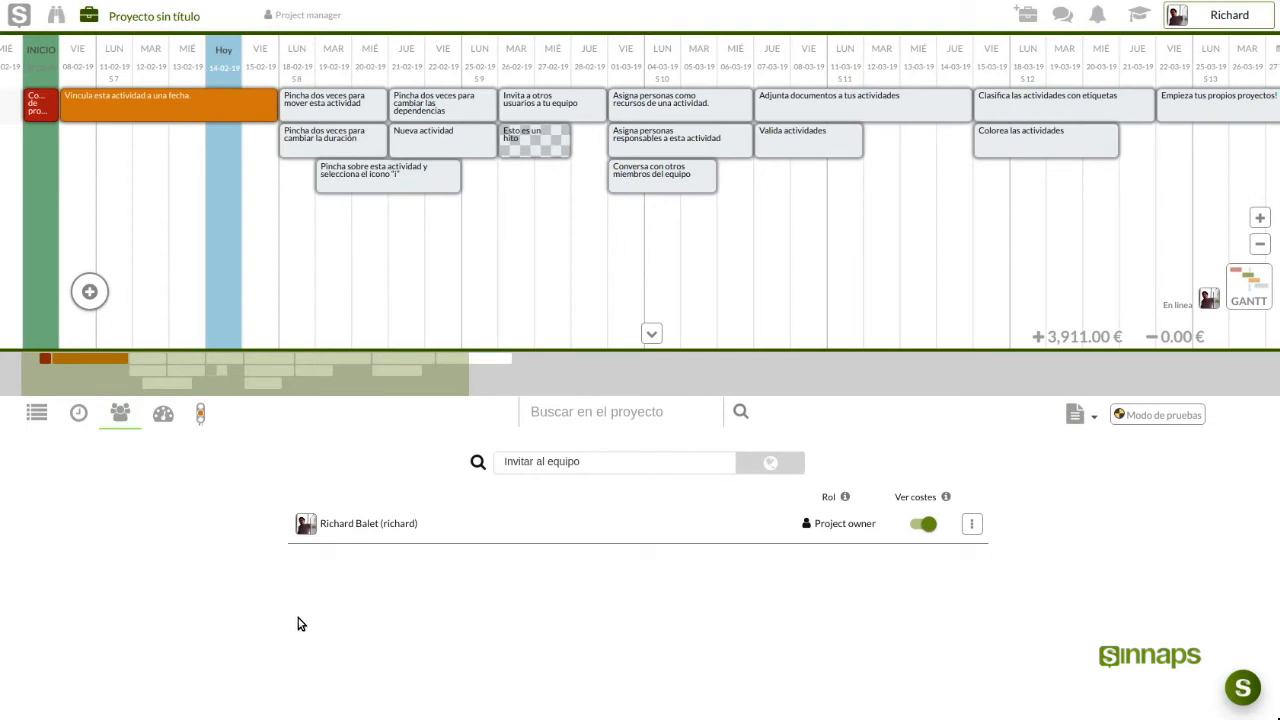
click(547, 462)
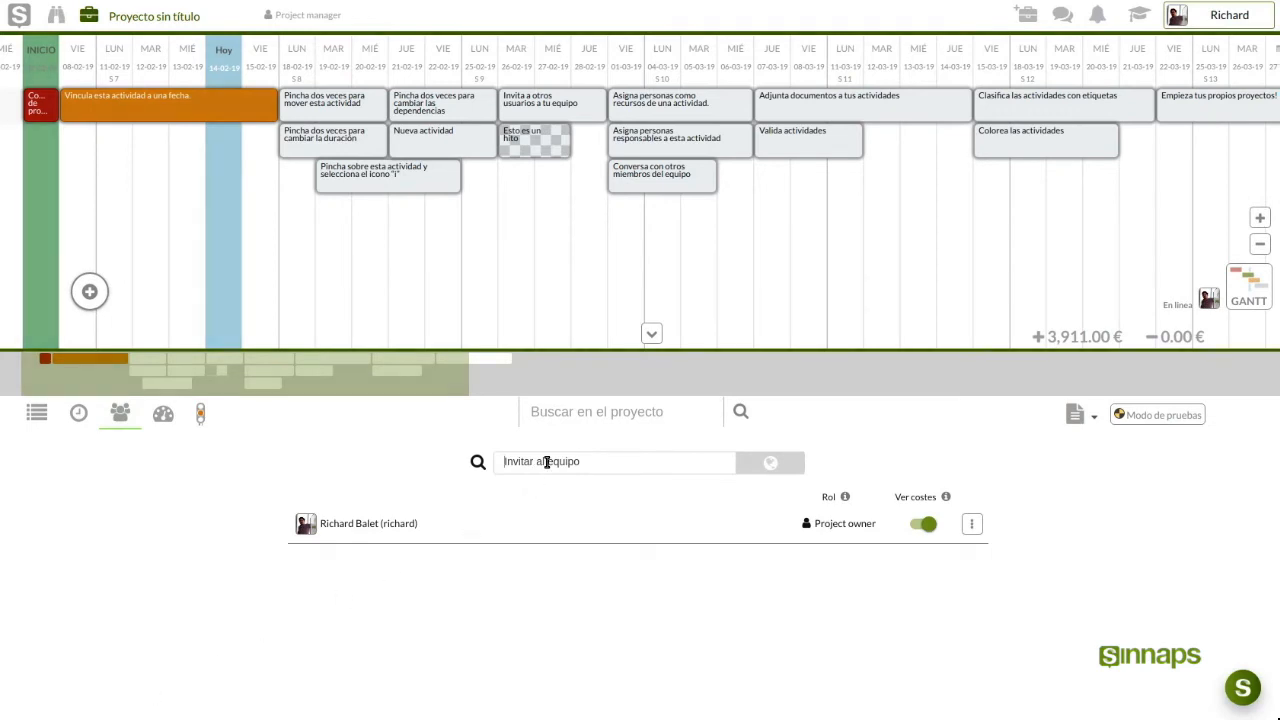
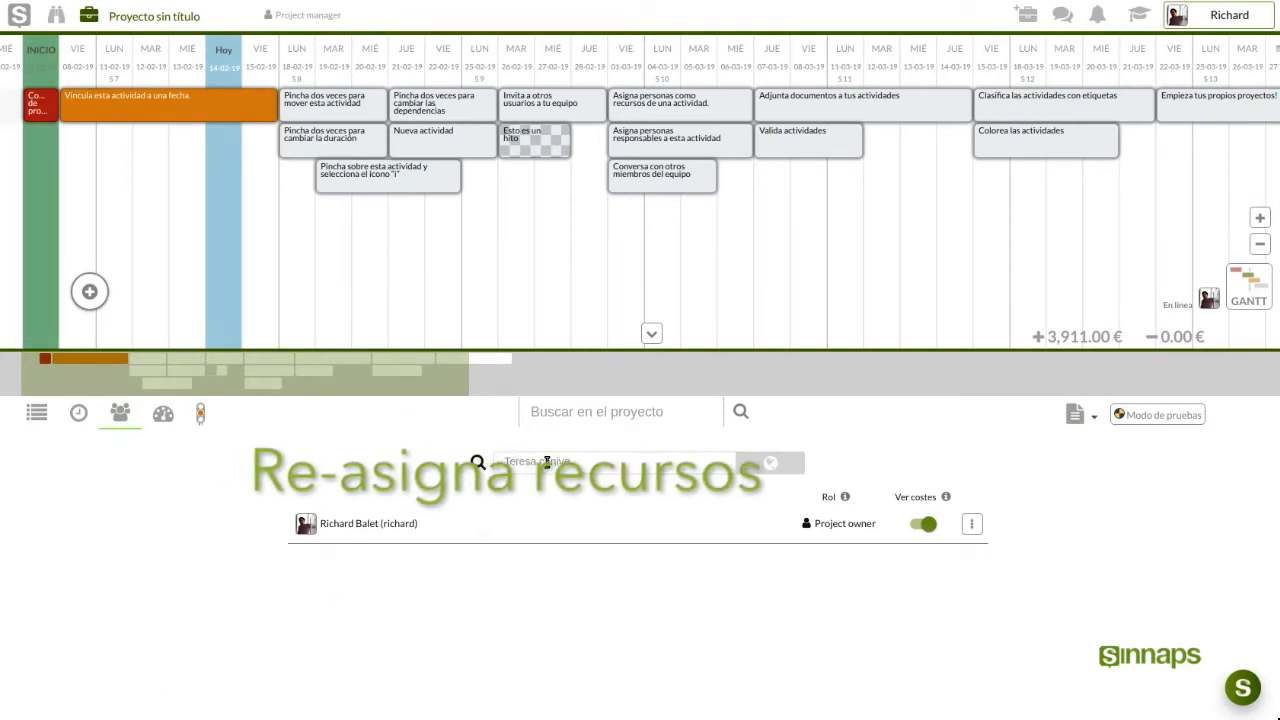
click(562, 505)
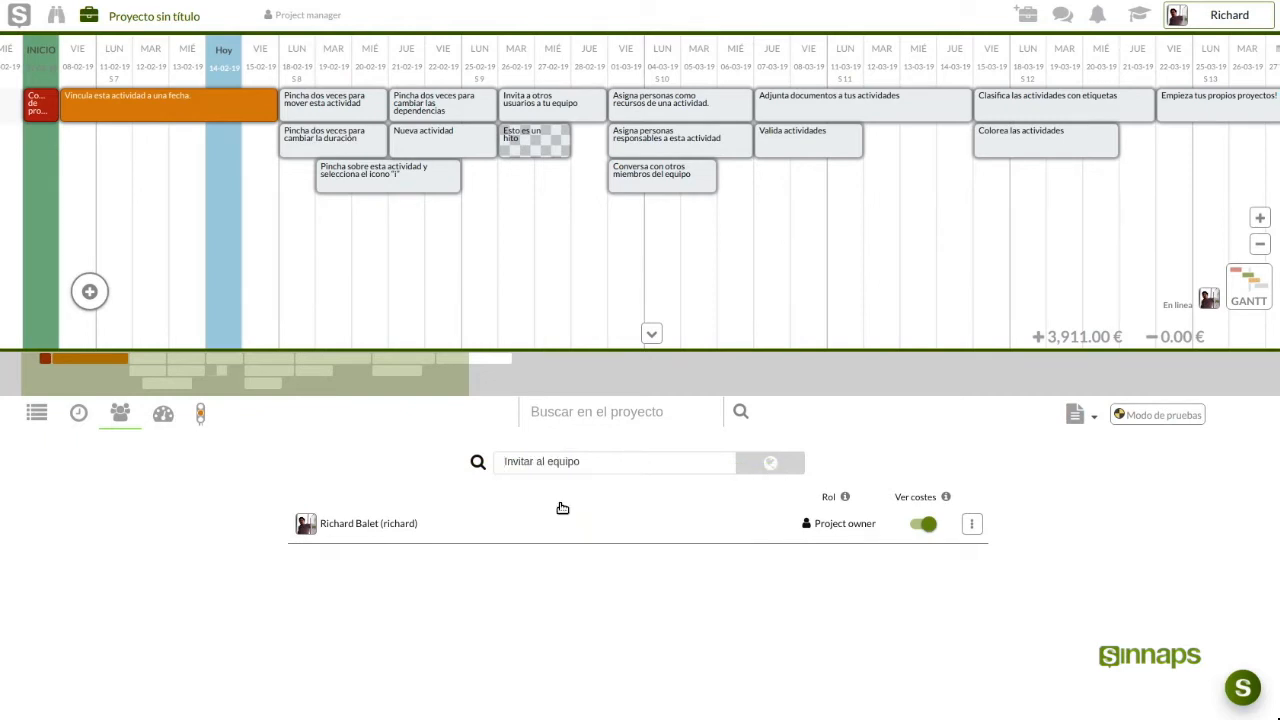
Review the owner's work-reassignment options, collapse the team list, and check the help resources
click(970, 526)
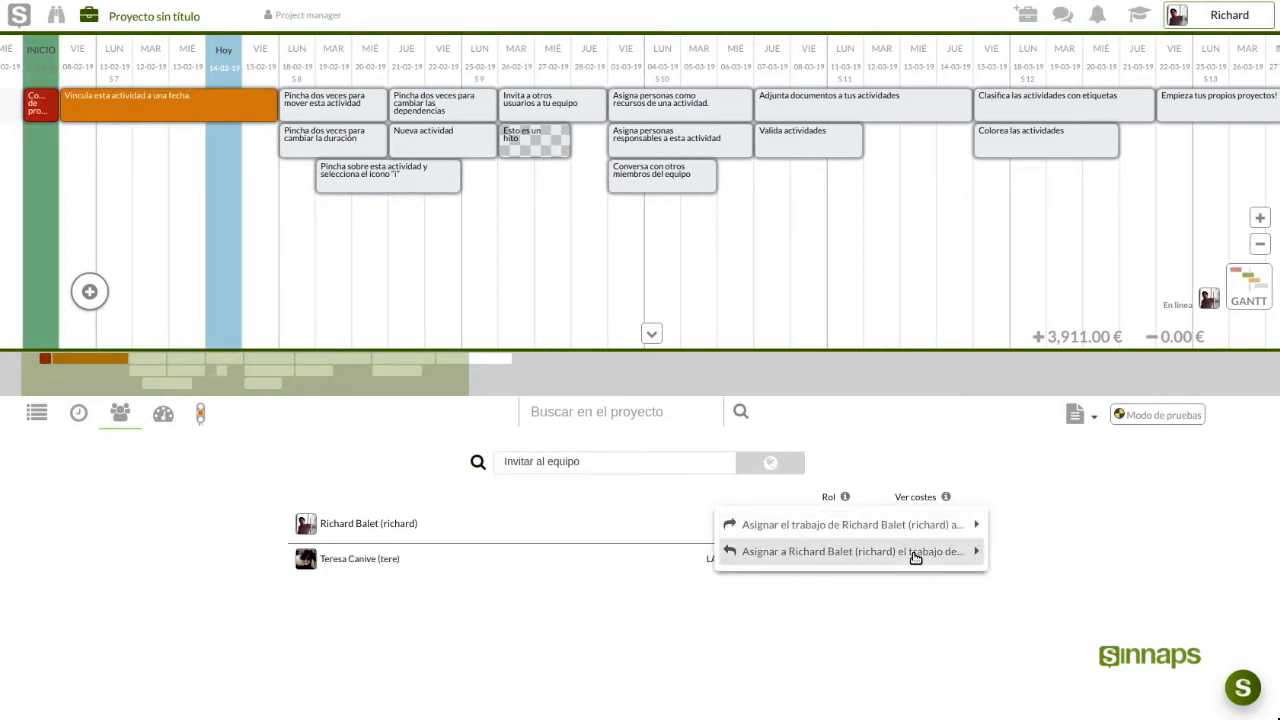
mouse_move(915, 557)
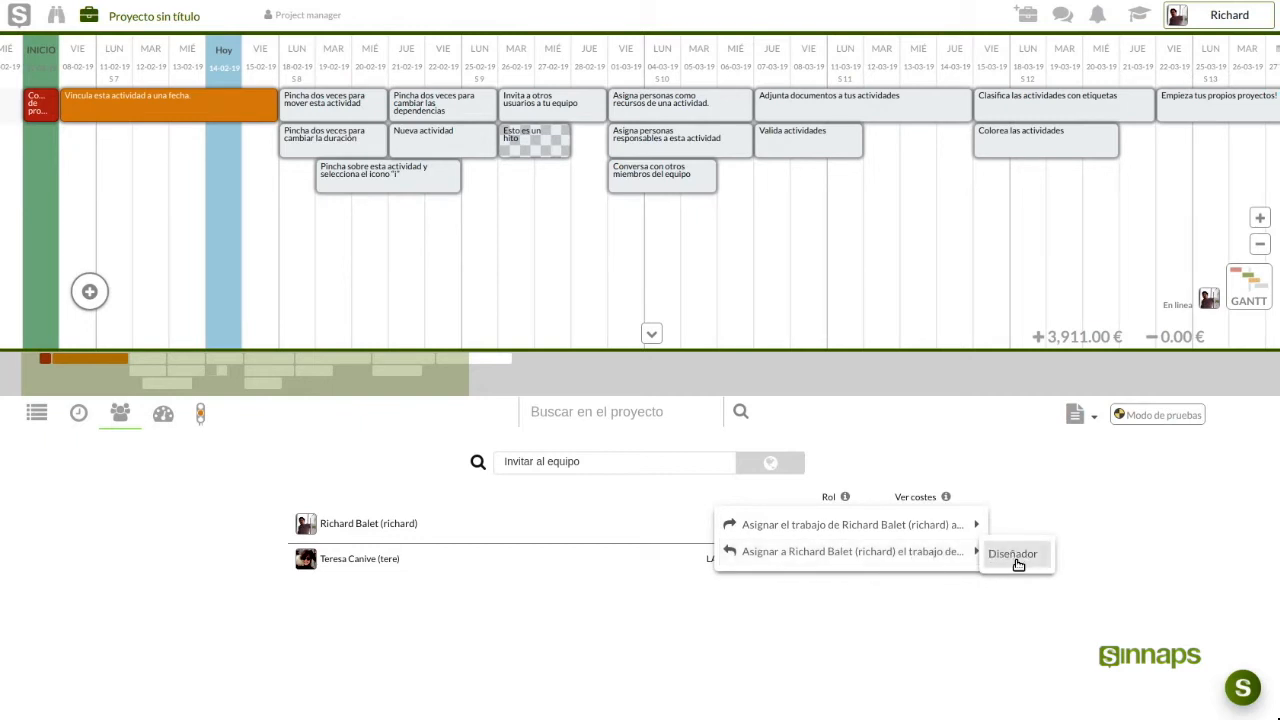
click(1081, 588)
click(651, 334)
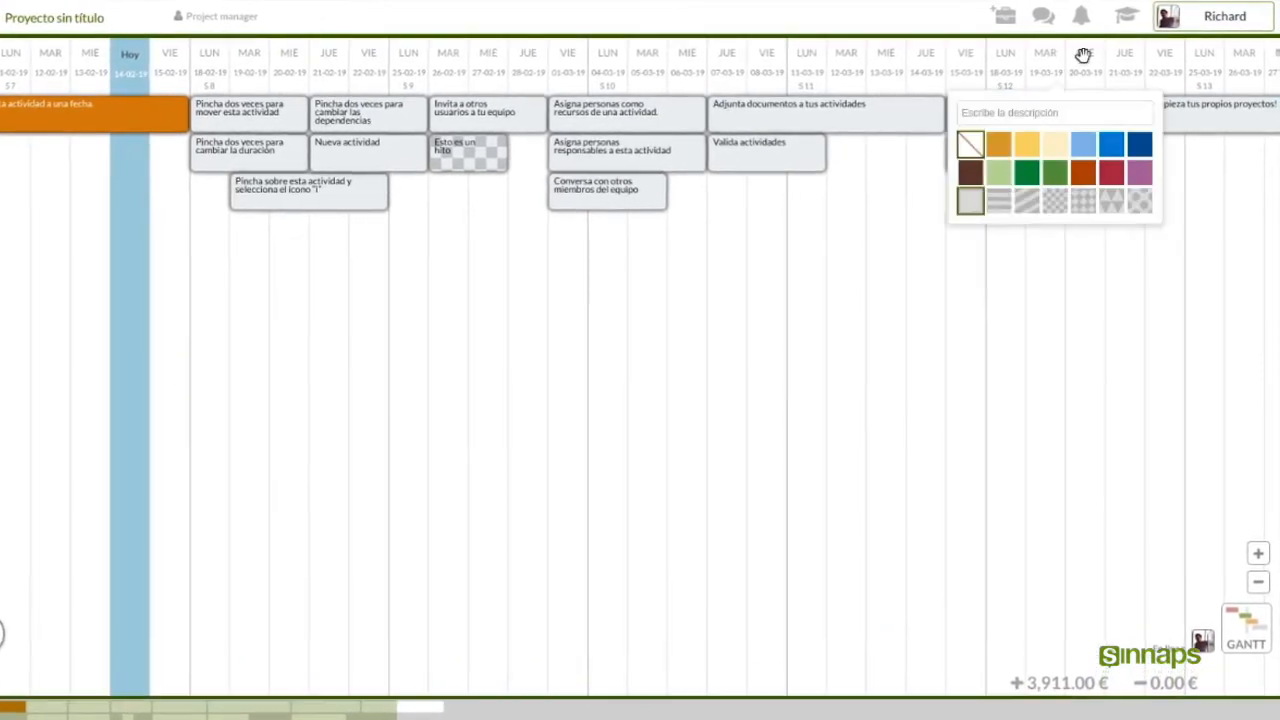
click(1125, 17)
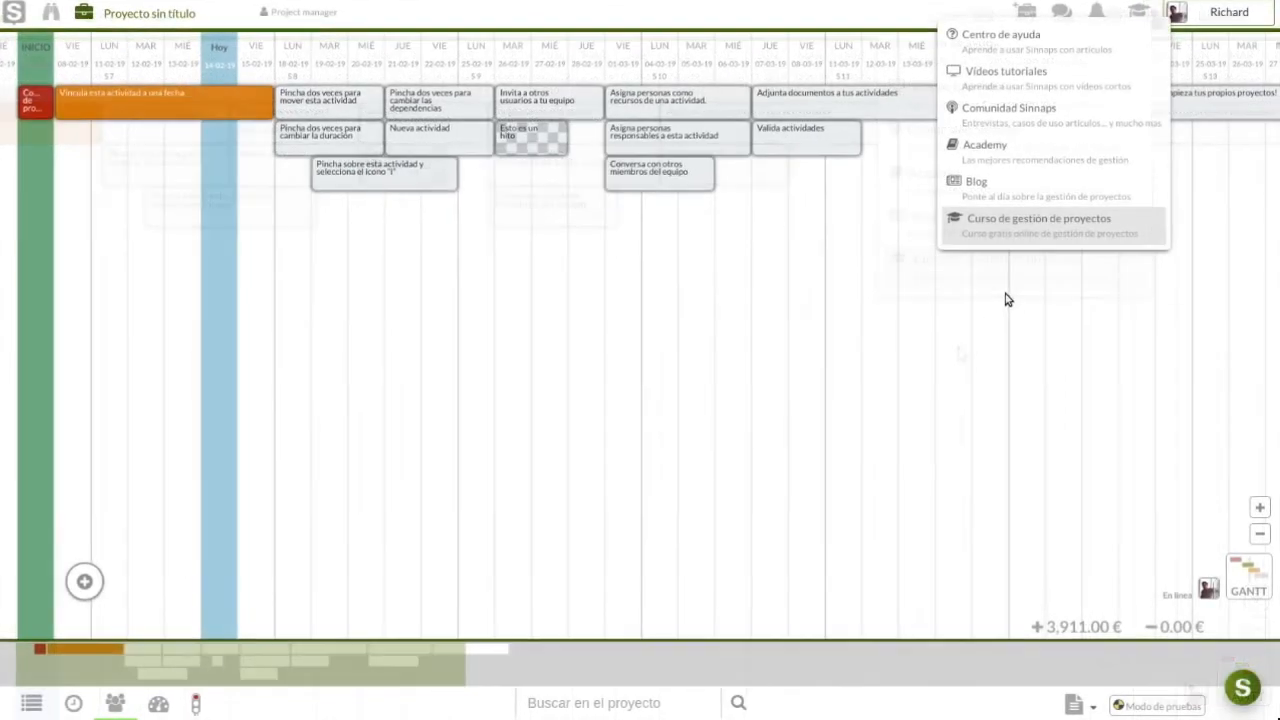
click(985, 322)
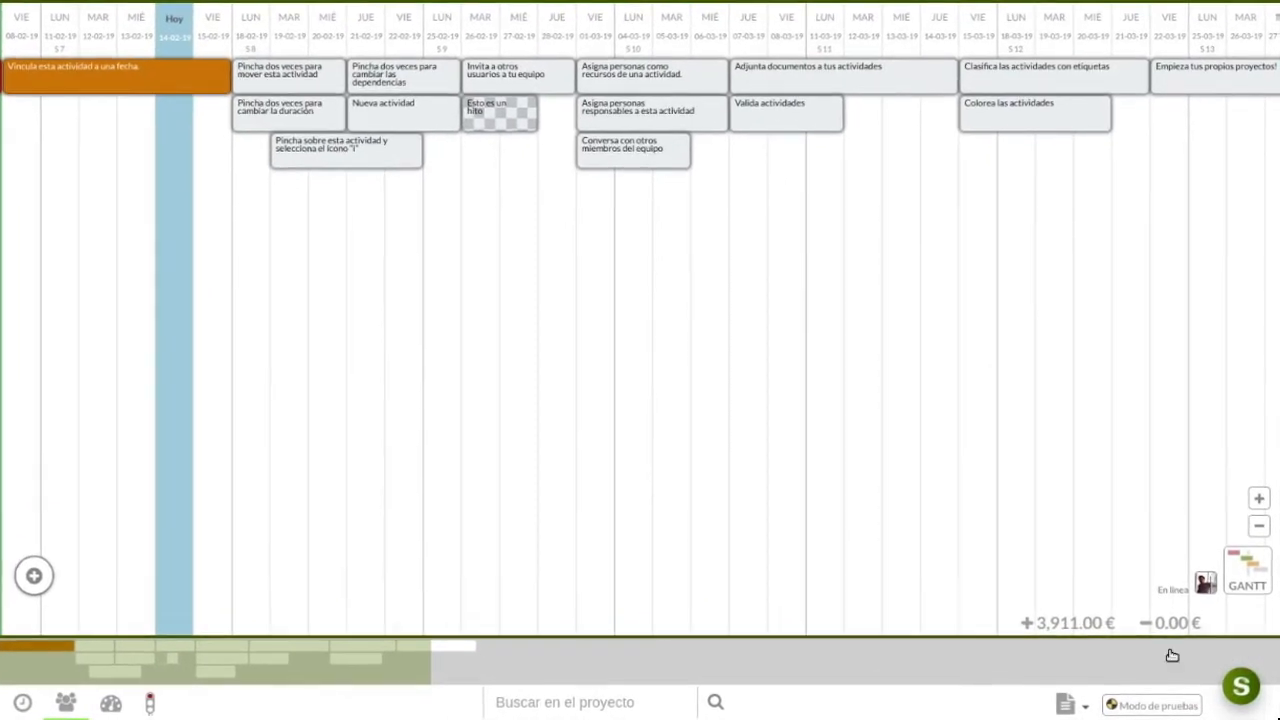